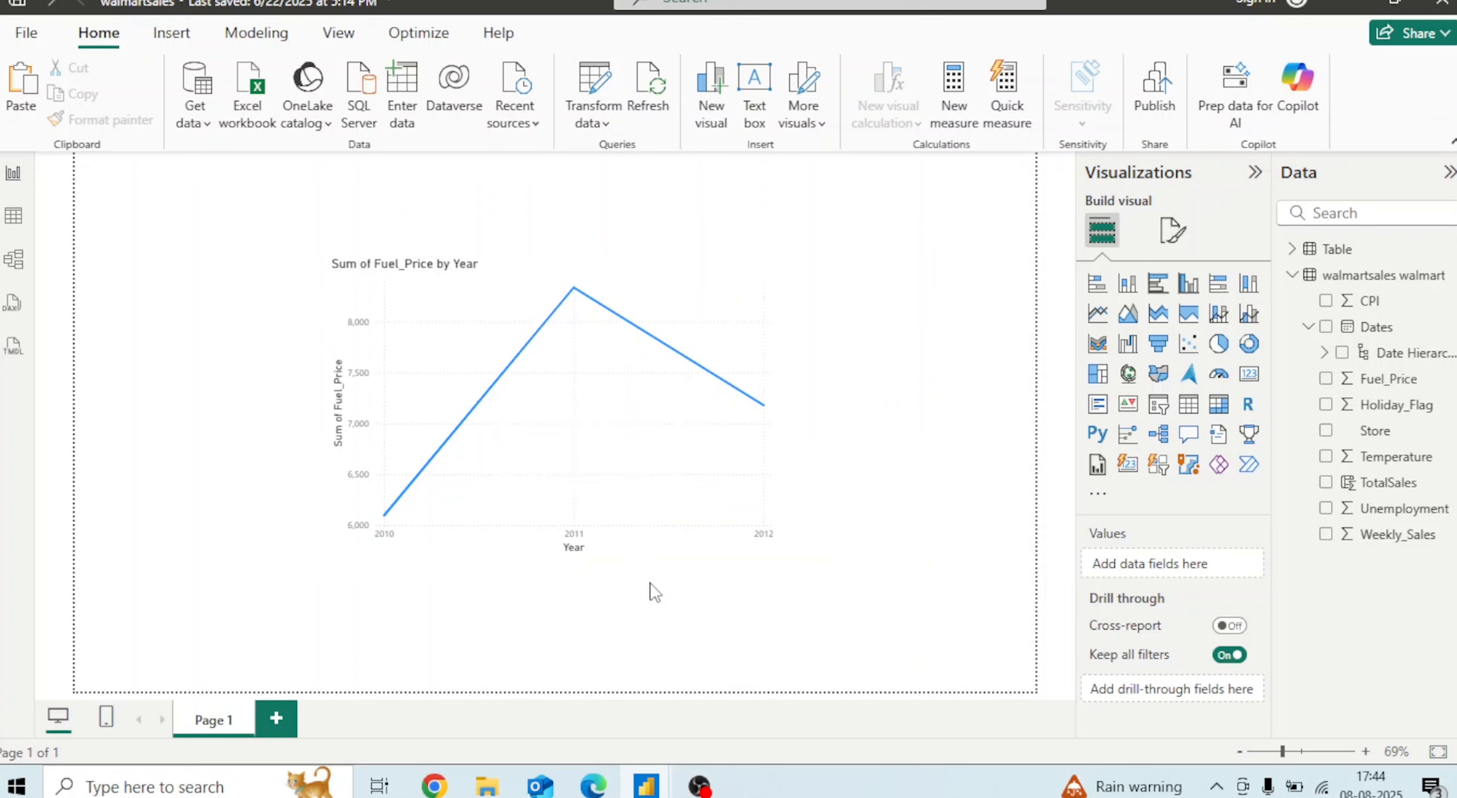
Open the Selection and Bookmarks panes from the View ribbon
click(338, 33)
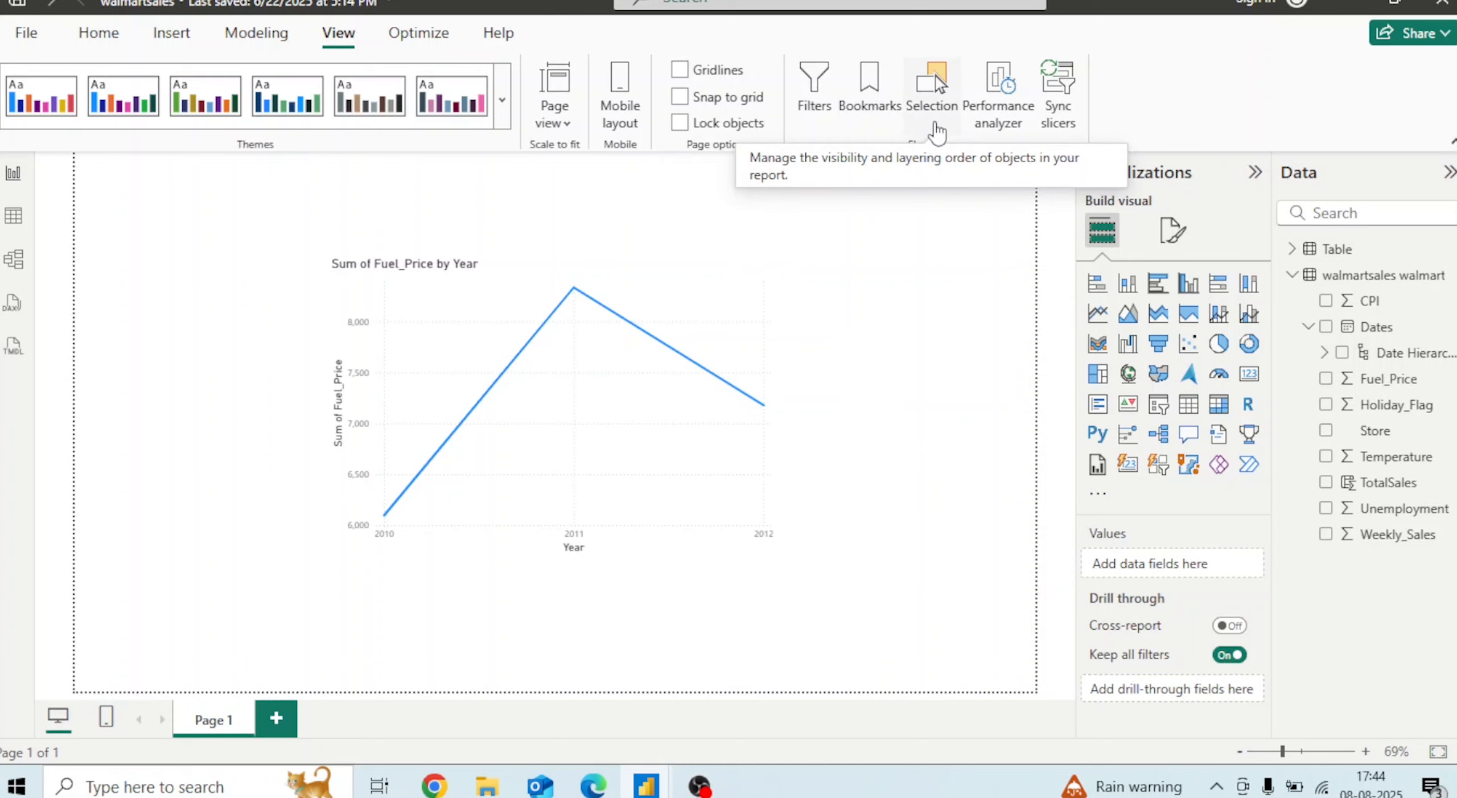
click(936, 131)
click(886, 118)
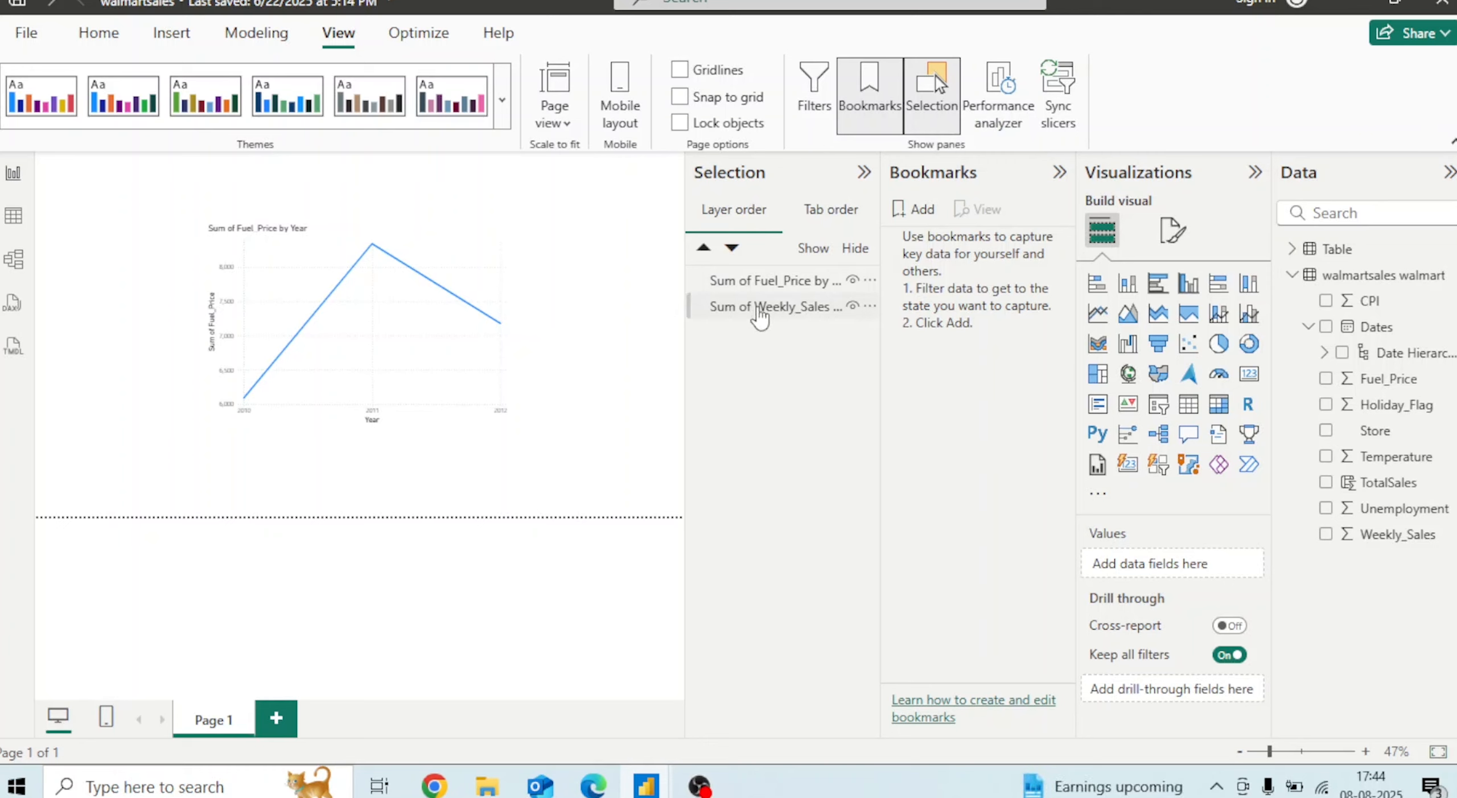
Hide the Fuel_Price chart and add a bookmark of this view named Weekly_Sales_Bookmark
click(853, 280)
click(912, 210)
double_click(933, 242)
text(Weekly_Sales_Bookmark)
key(Return)
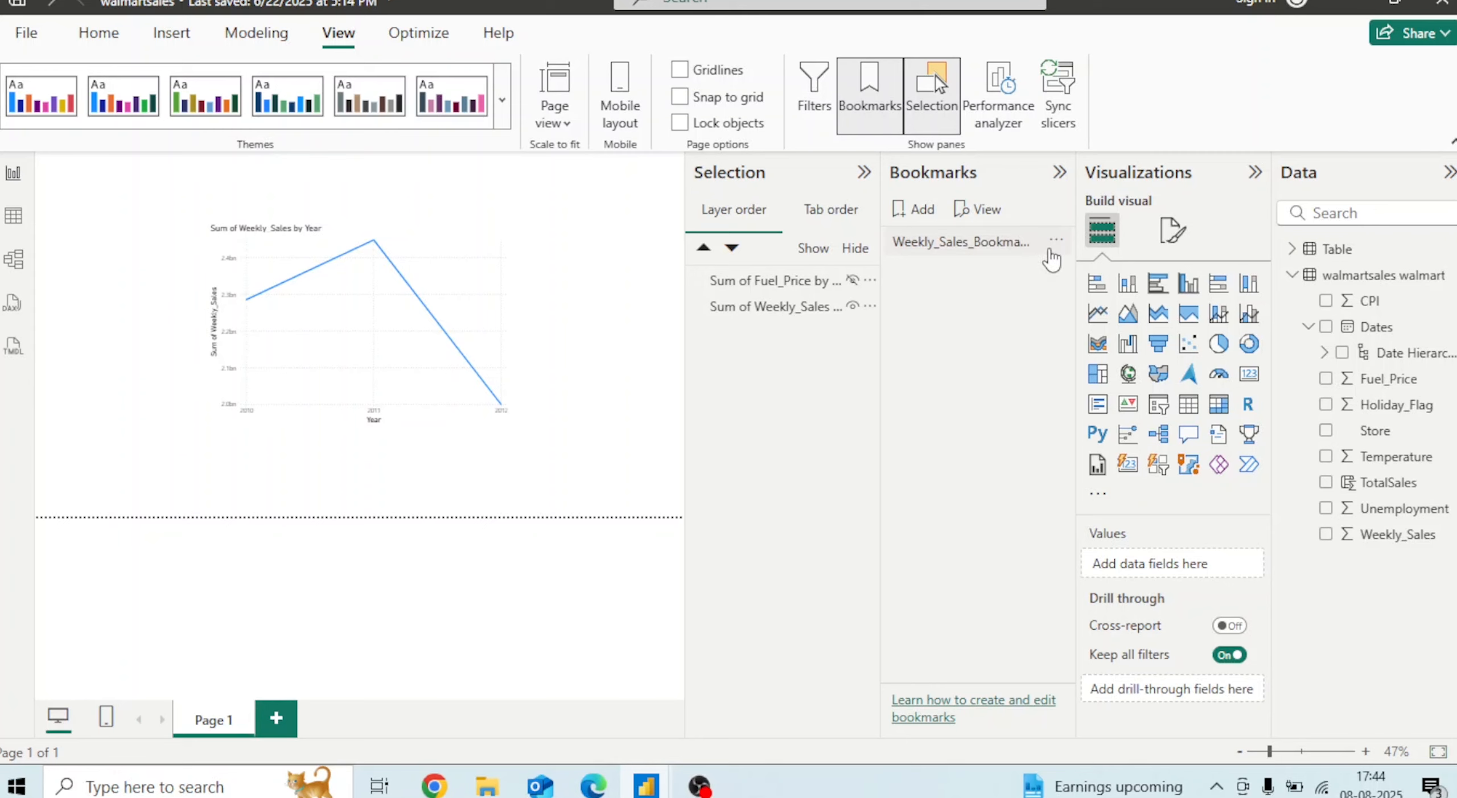
Open the options of Weekly_Sales_Bookmark and turn off its Data setting
click(1056, 241)
click(1091, 369)
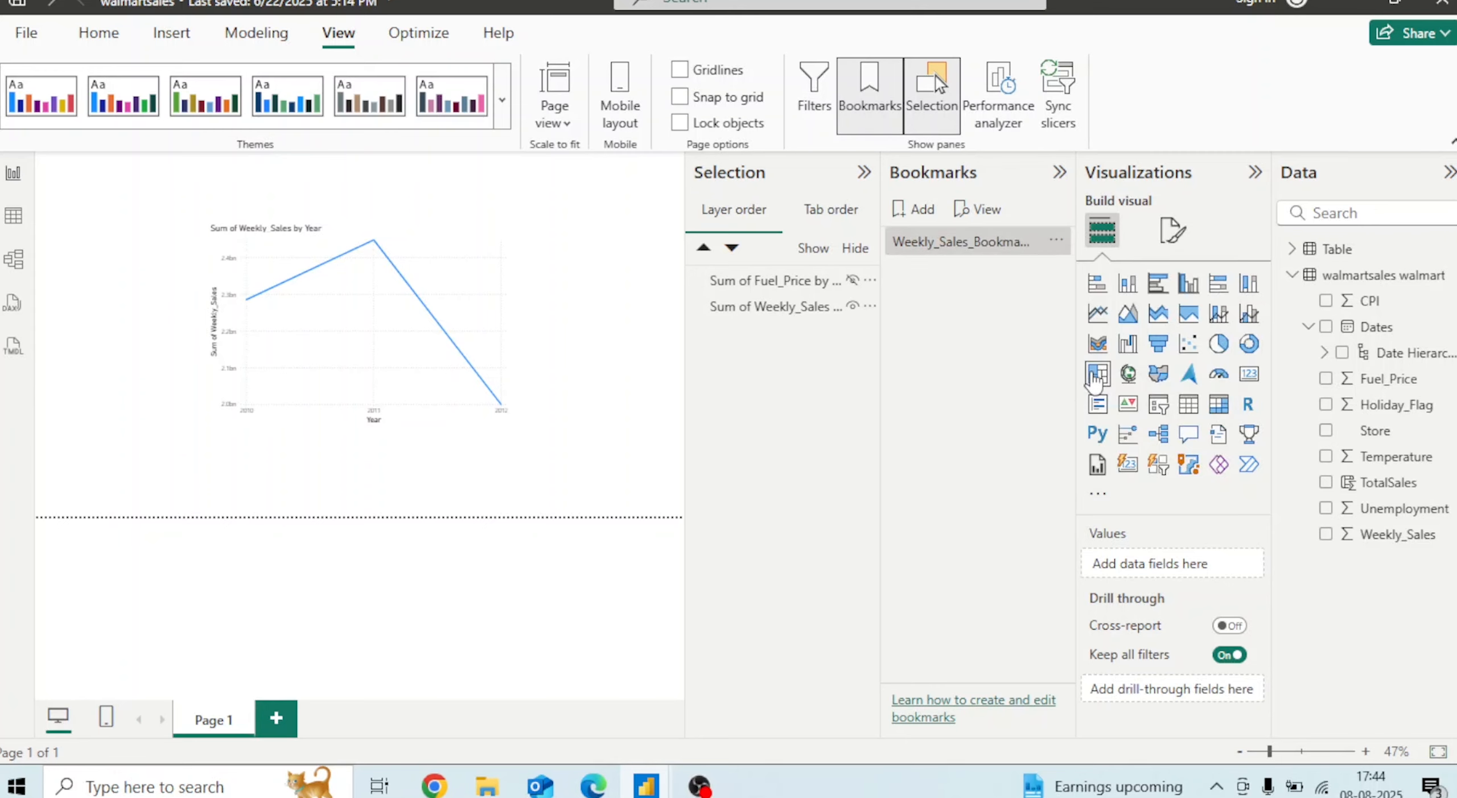
Show the Fuel_Price chart and hide the Weekly_Sales chart in the Selection pane
click(819, 308)
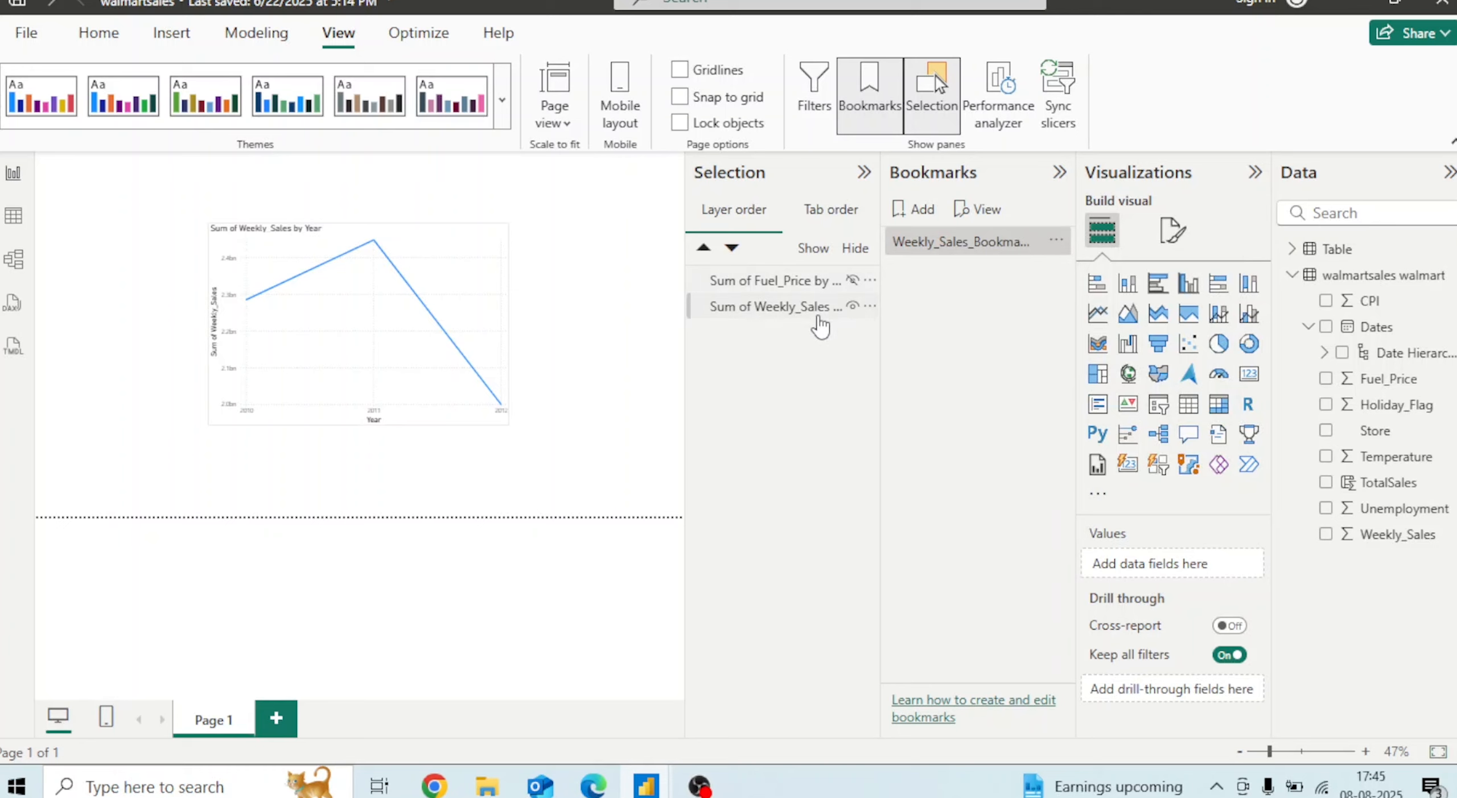
click(842, 280)
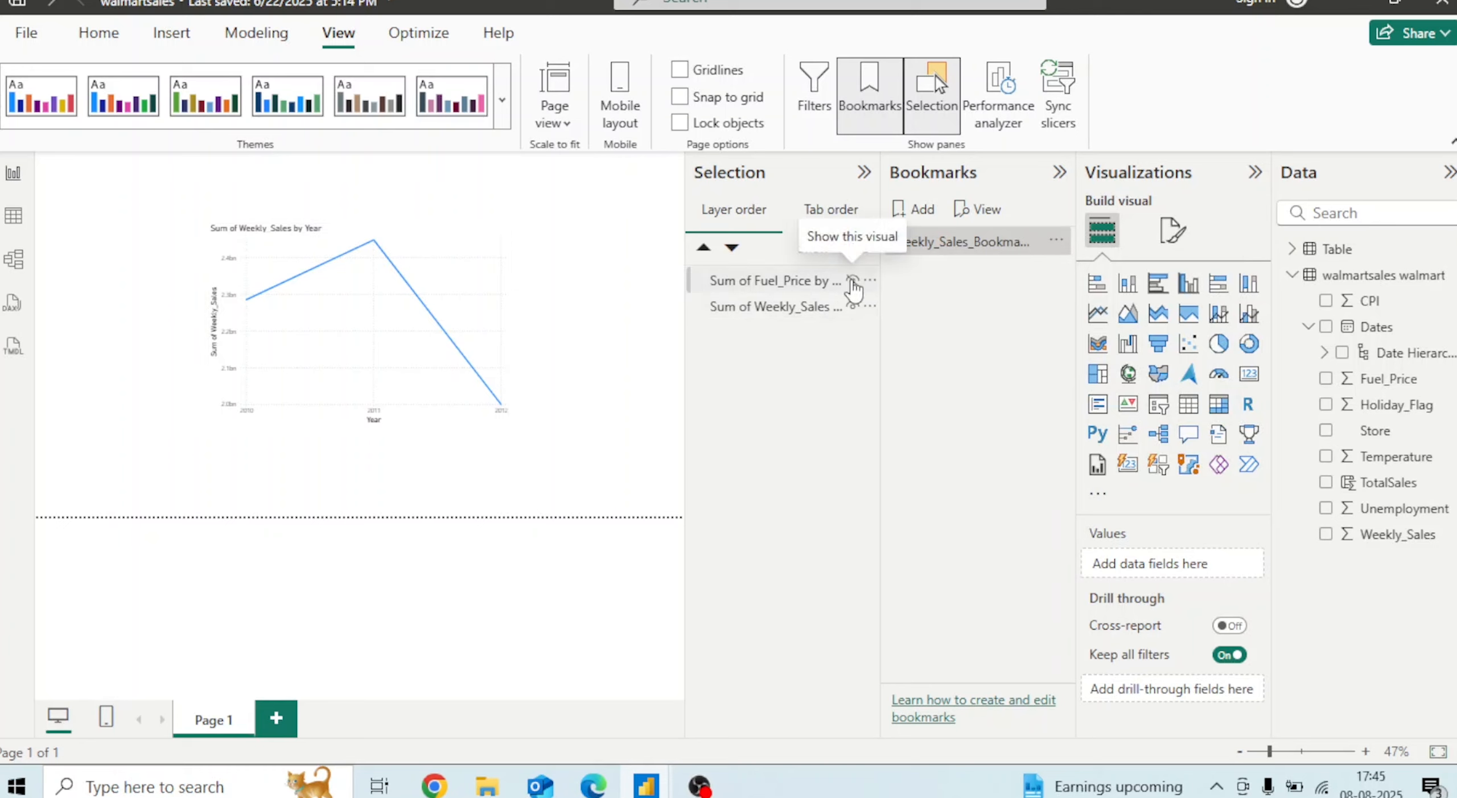
click(852, 281)
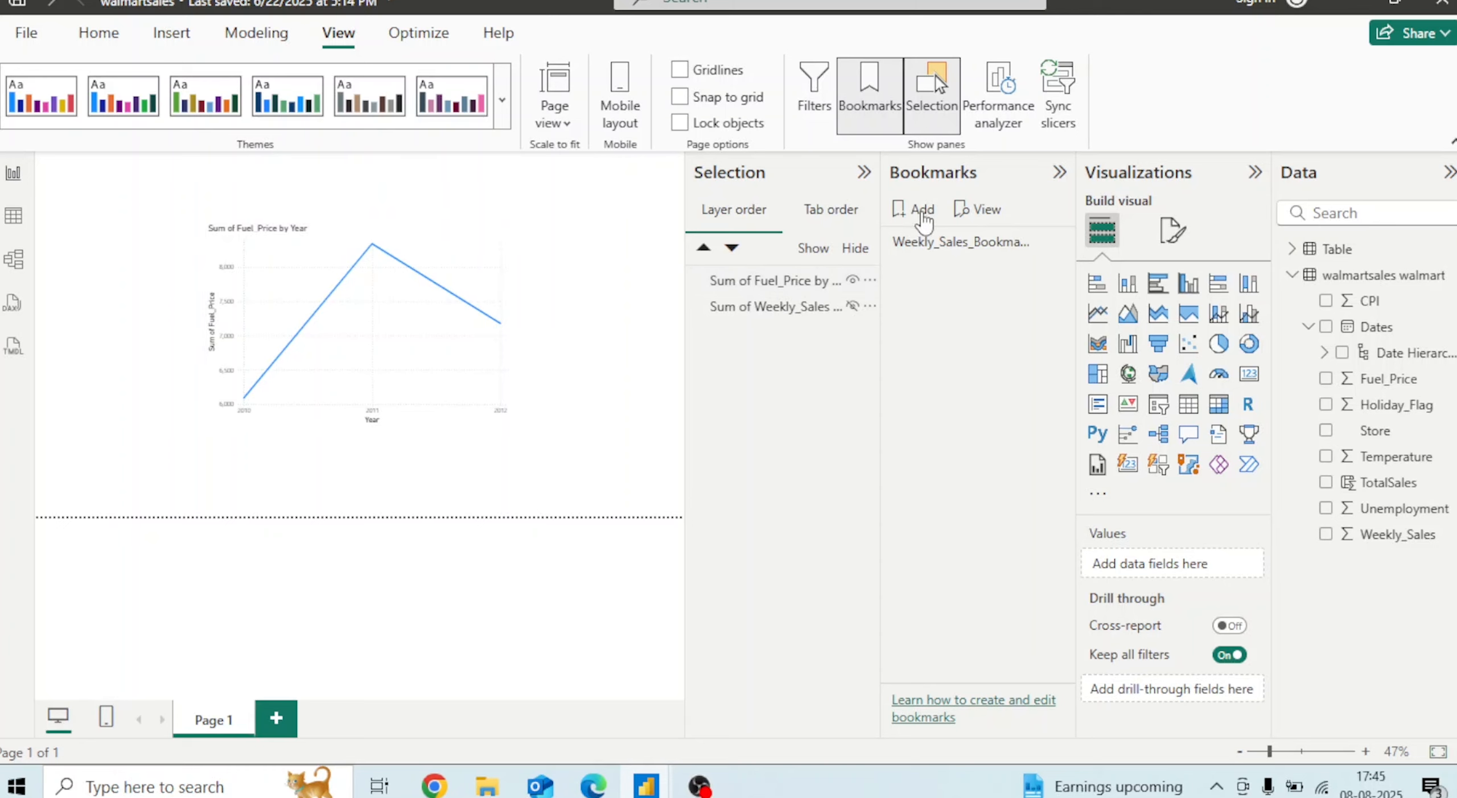
Add a second bookmark and rename it Fule_Price_Bookmark
click(922, 210)
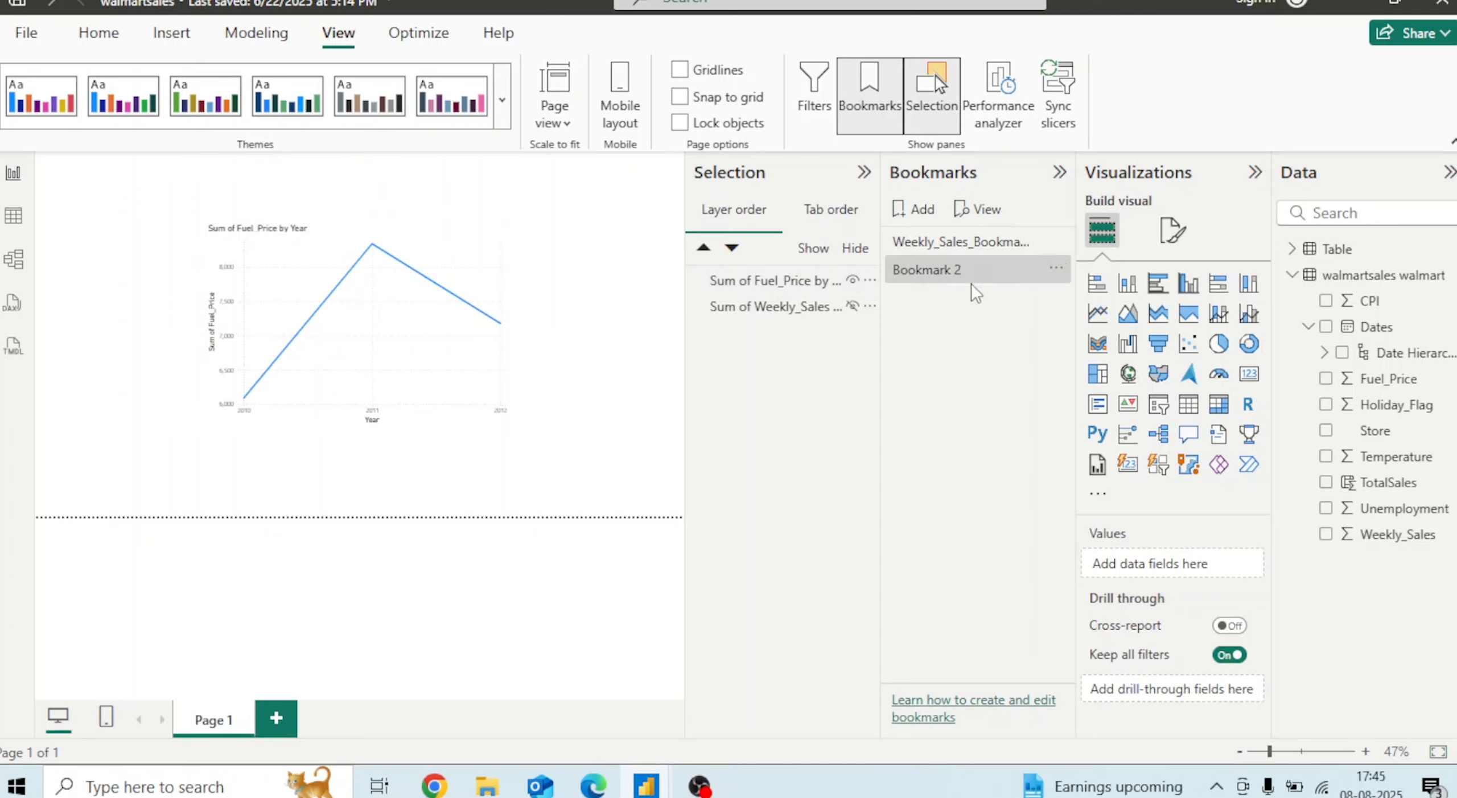
double_click(967, 279)
key(BackSpace)
key(BackSpace)
key(BackSpace)
key(BackSpace)
key(BackSpace)
key(BackSpace)
key(BackSpace)
key(BackSpace)
key(BackSpace)
key(BackSpace)
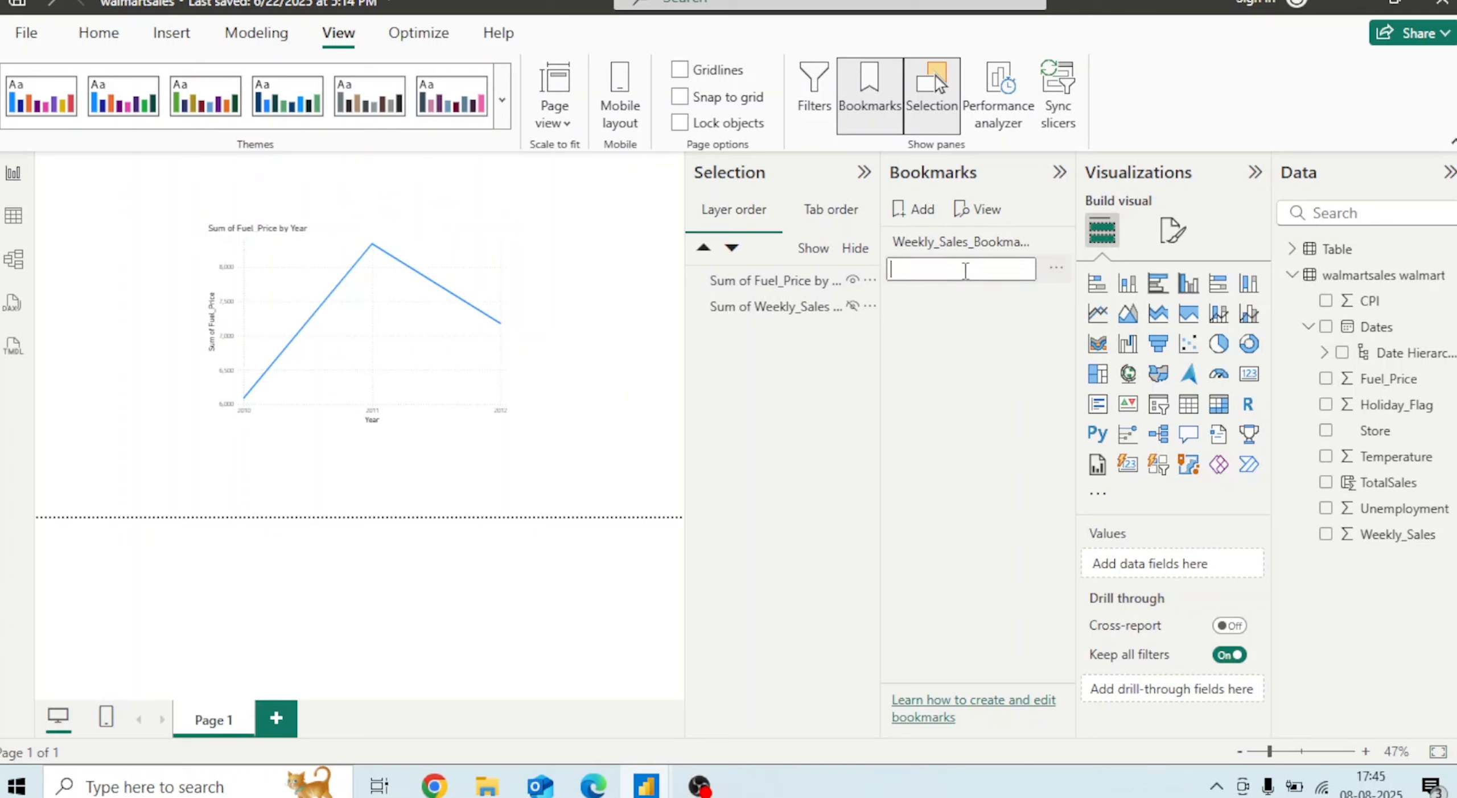
text(Fule_Price_Bookmark)
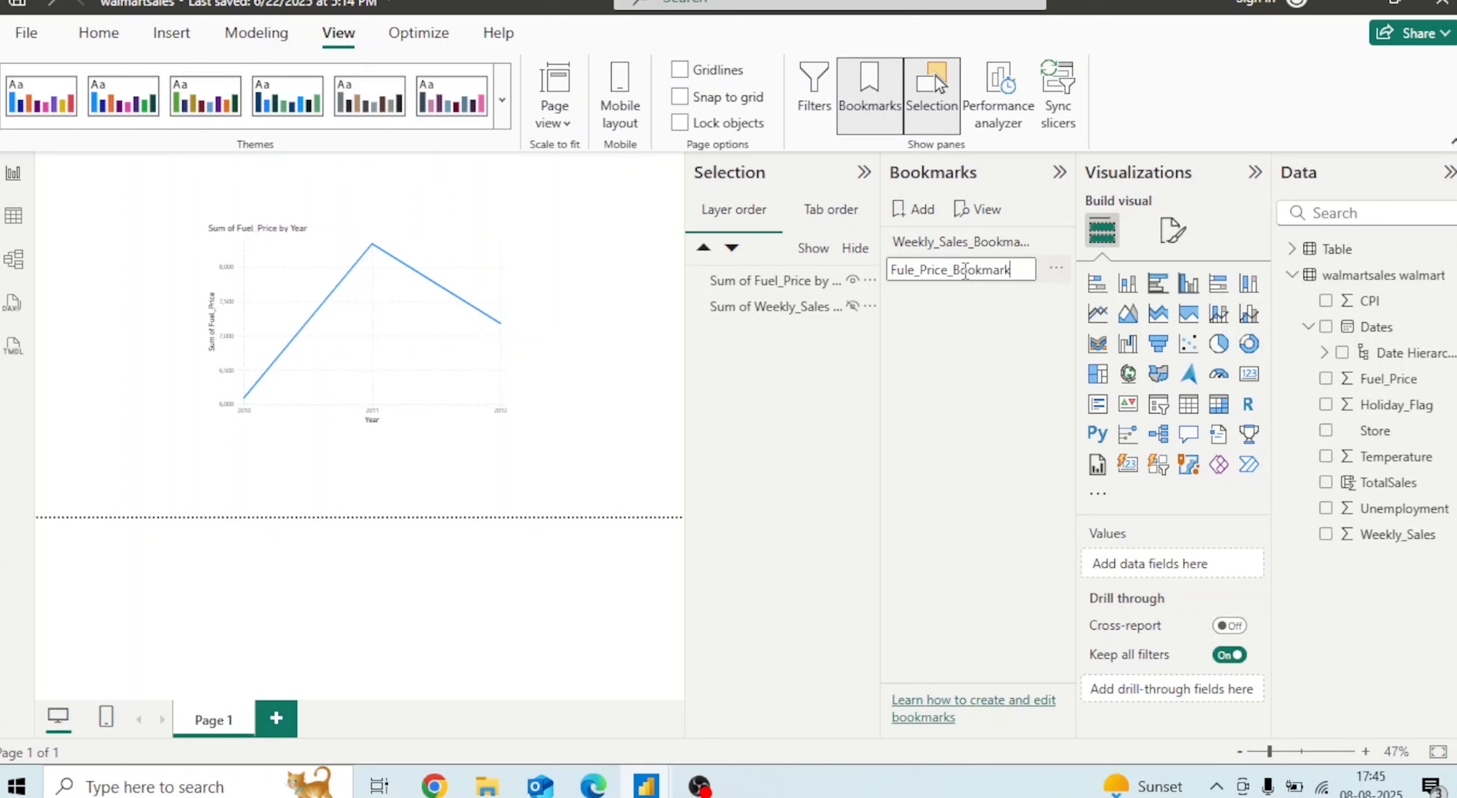
click(984, 401)
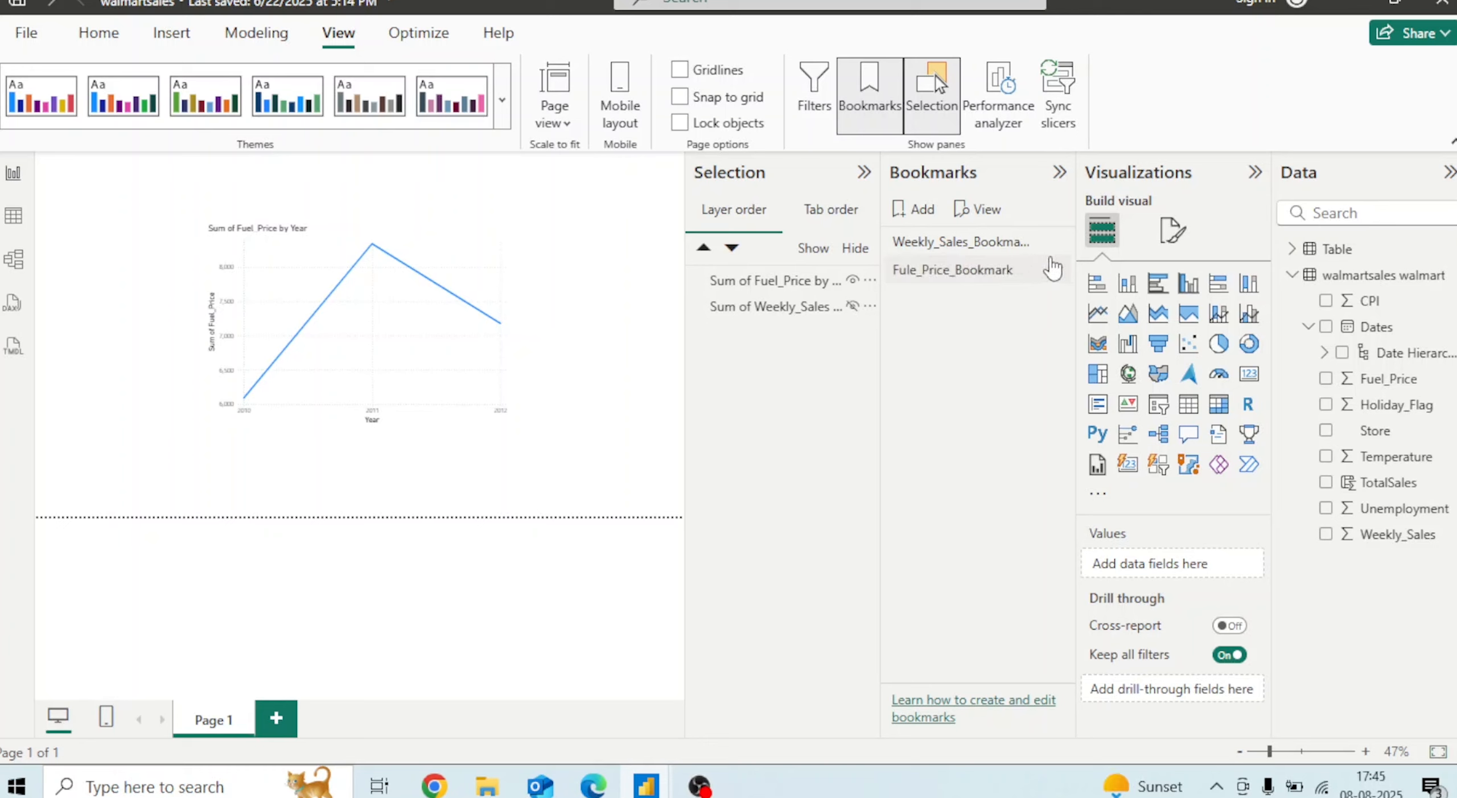
Turn off the Data setting in Fule_Price_Bookmark's options
click(1057, 273)
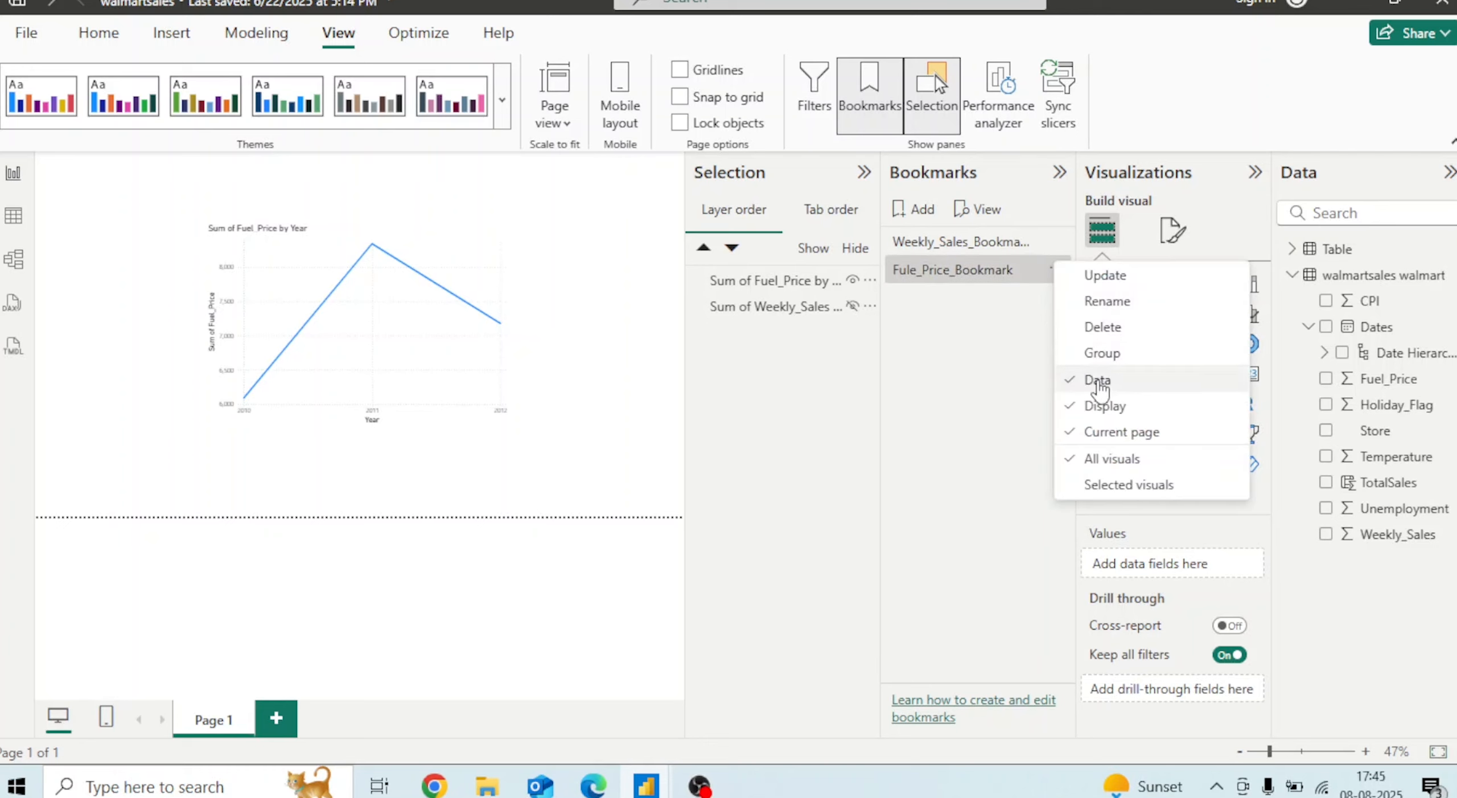
click(1097, 382)
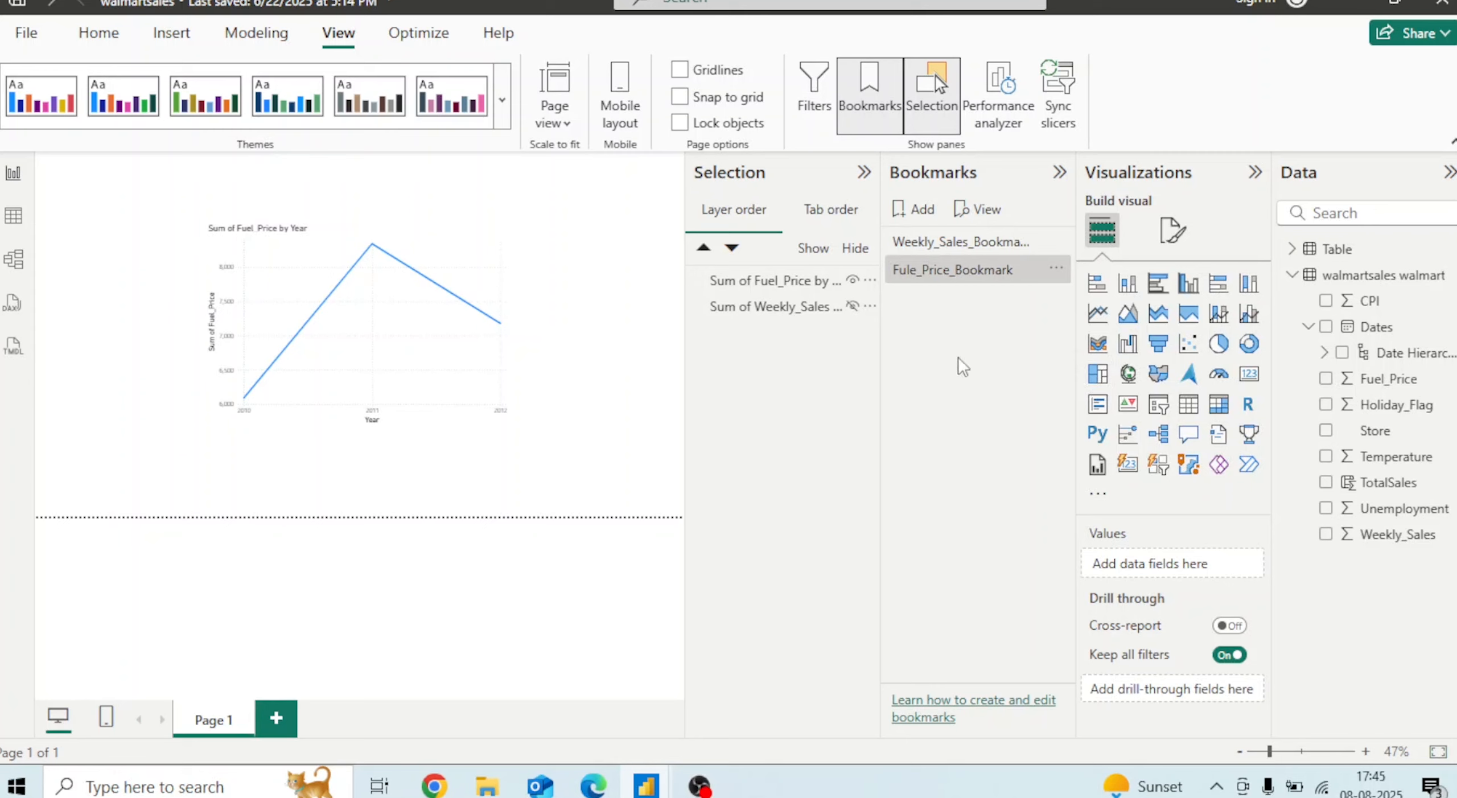
Switch between the two bookmarks to check which chart each one shows
click(989, 245)
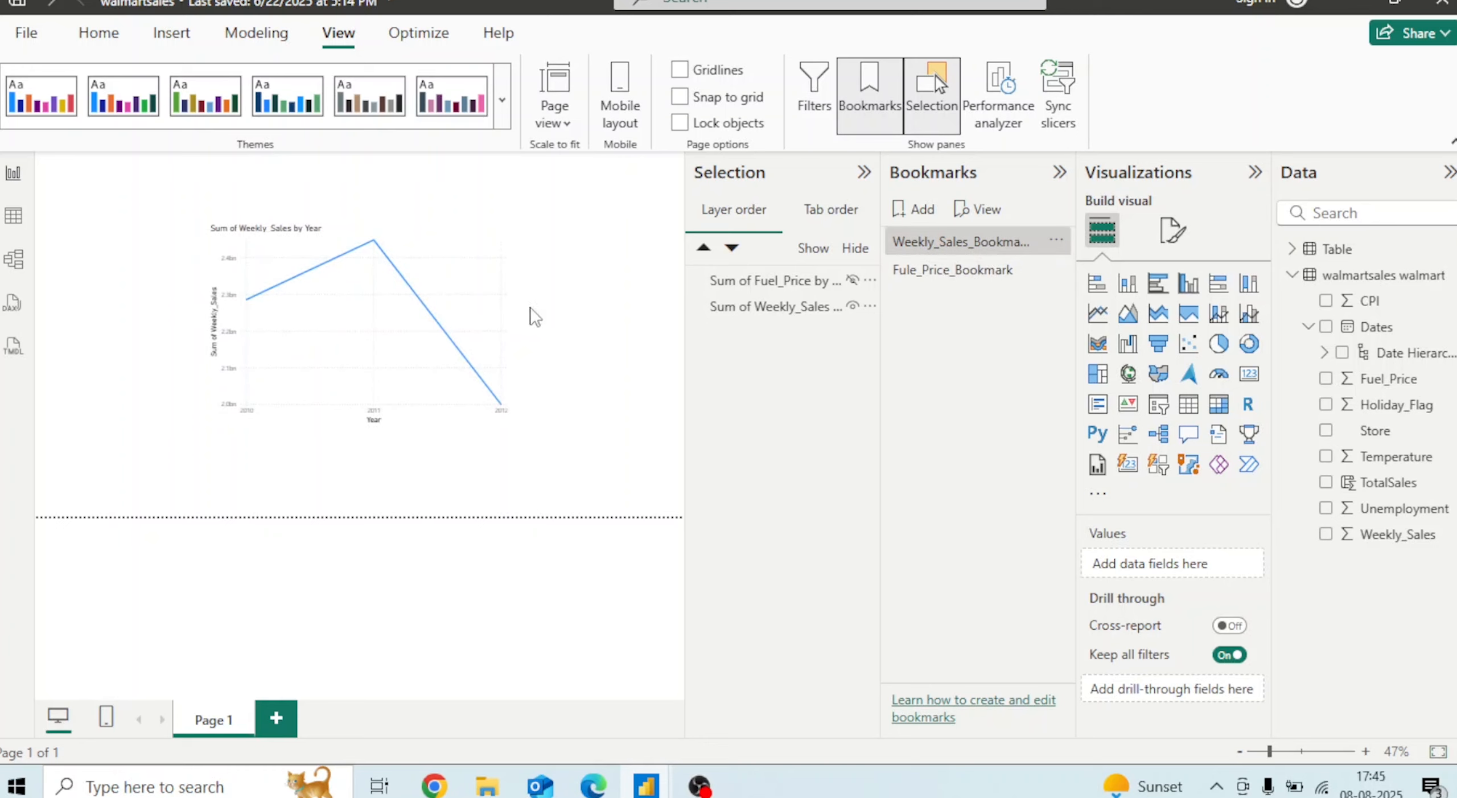
click(943, 277)
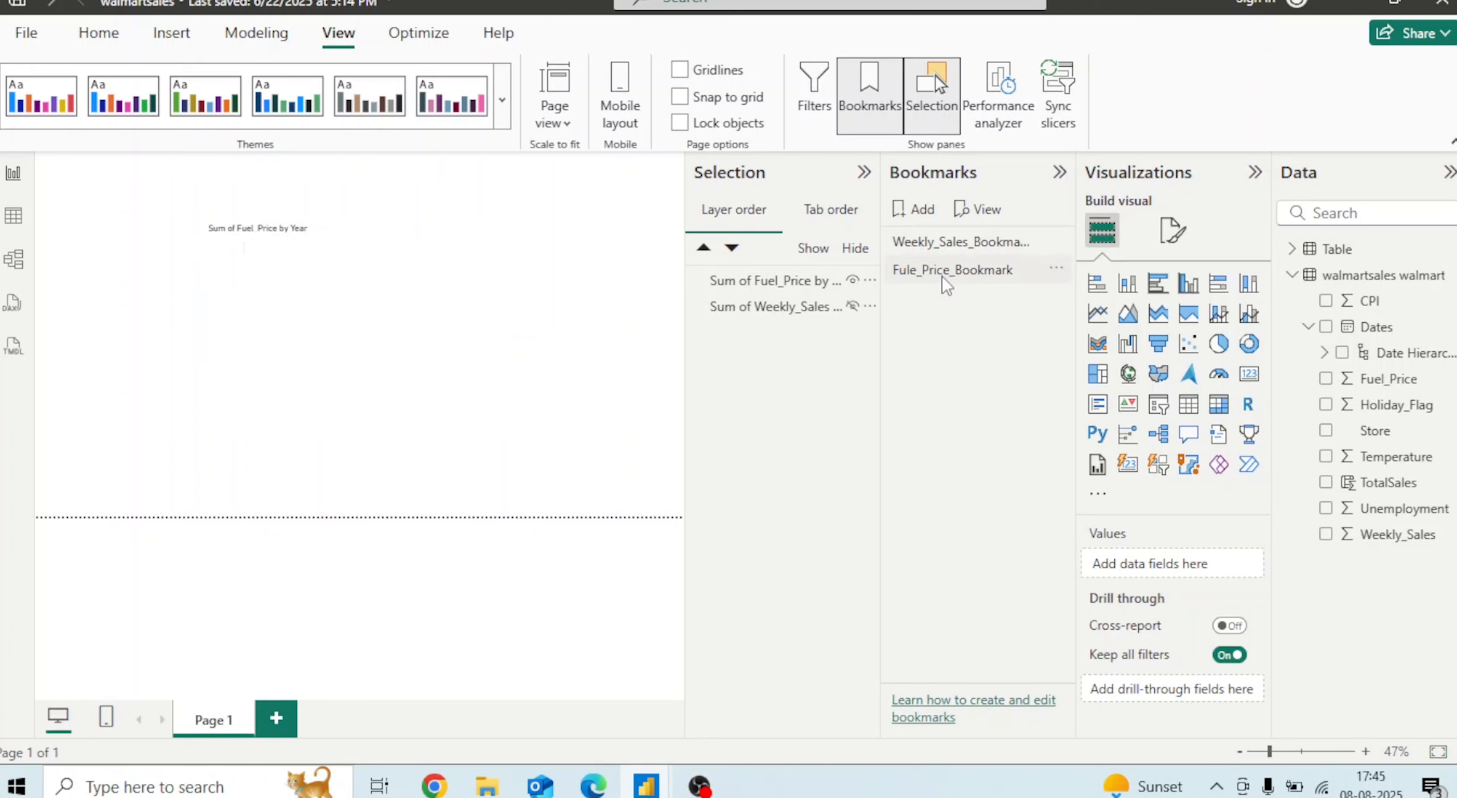
click(954, 243)
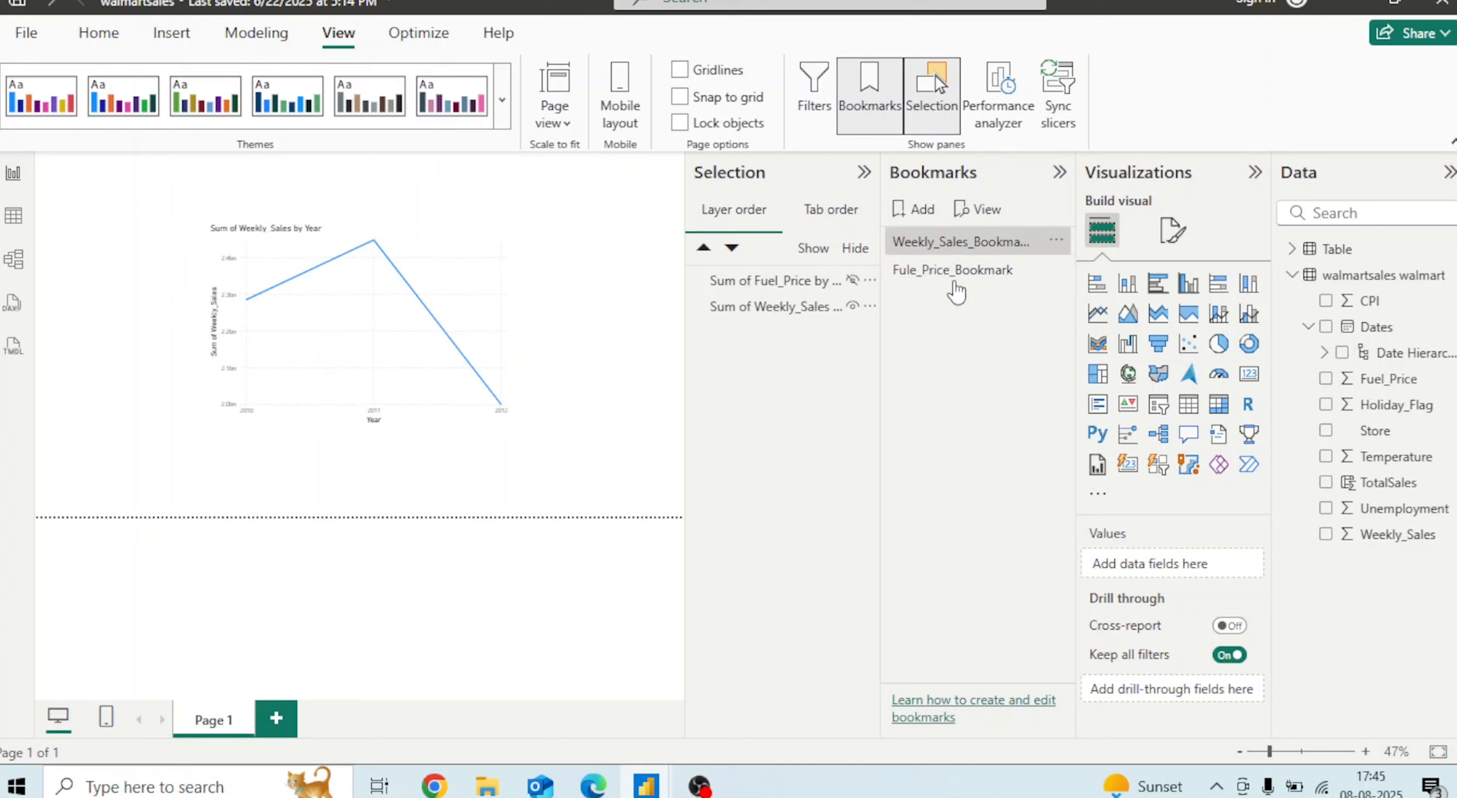
click(955, 276)
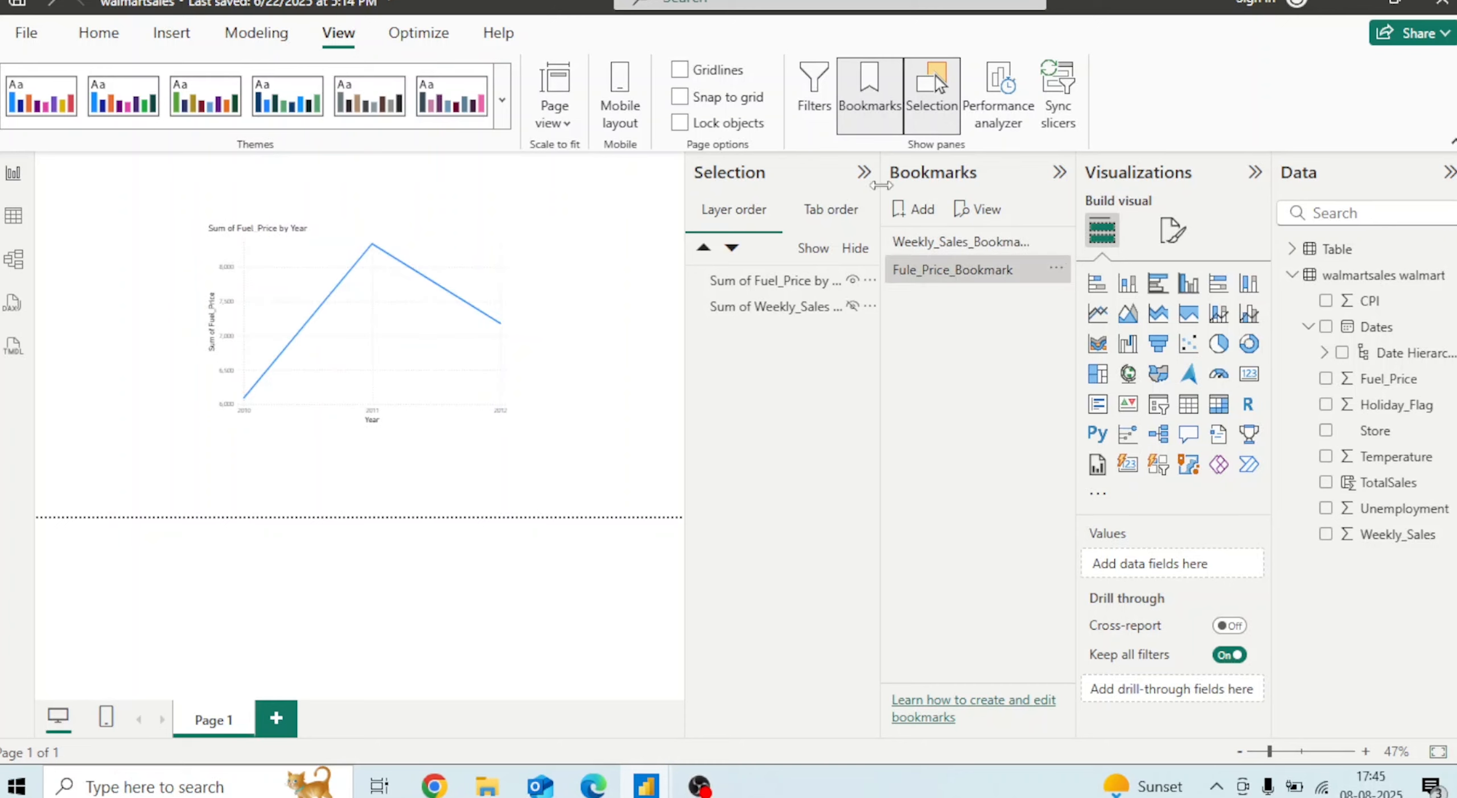
Collapse the Selection and Bookmarks panes
click(864, 174)
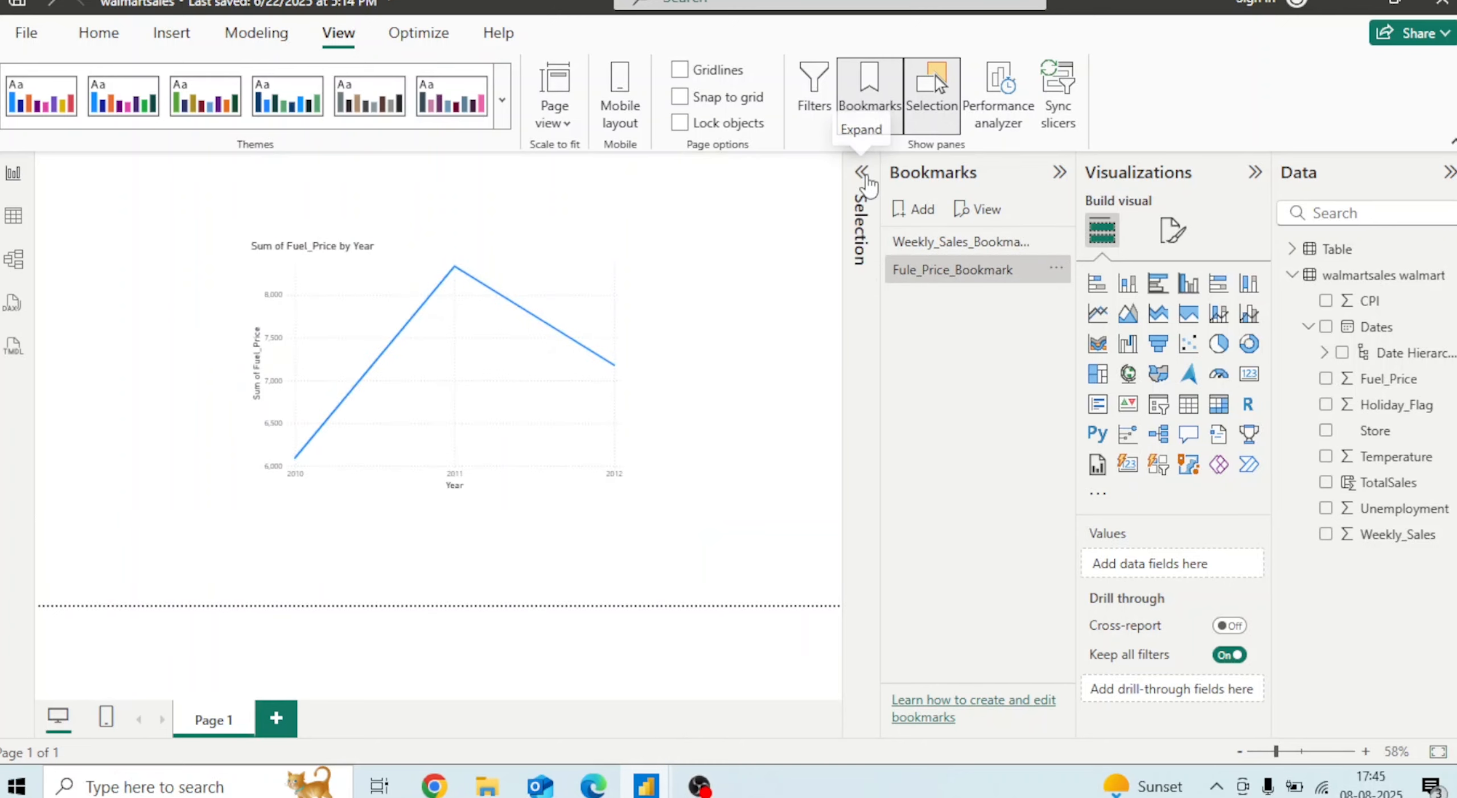
click(1059, 173)
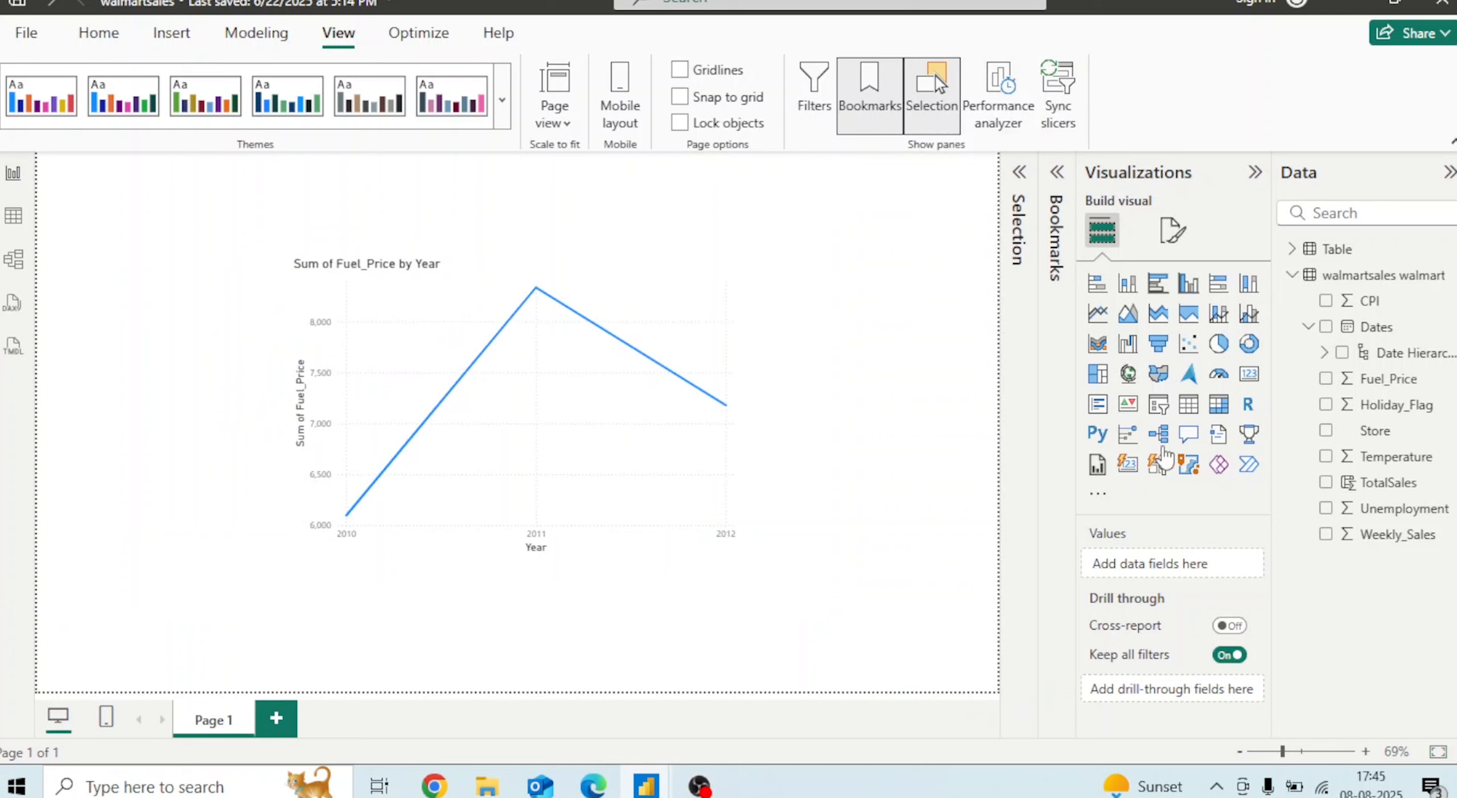
Insert a blank button and move it below the line chart
click(192, 38)
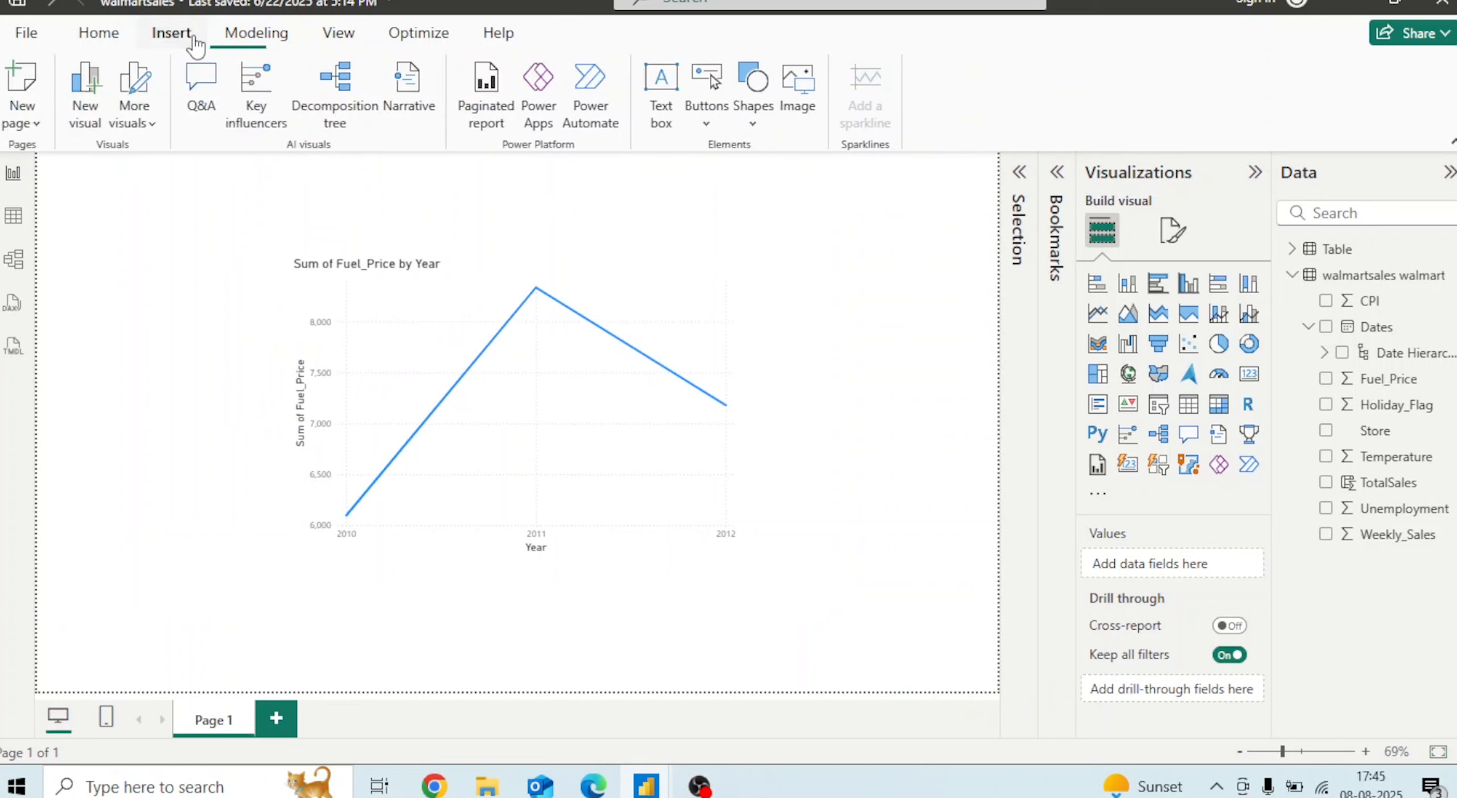
click(717, 129)
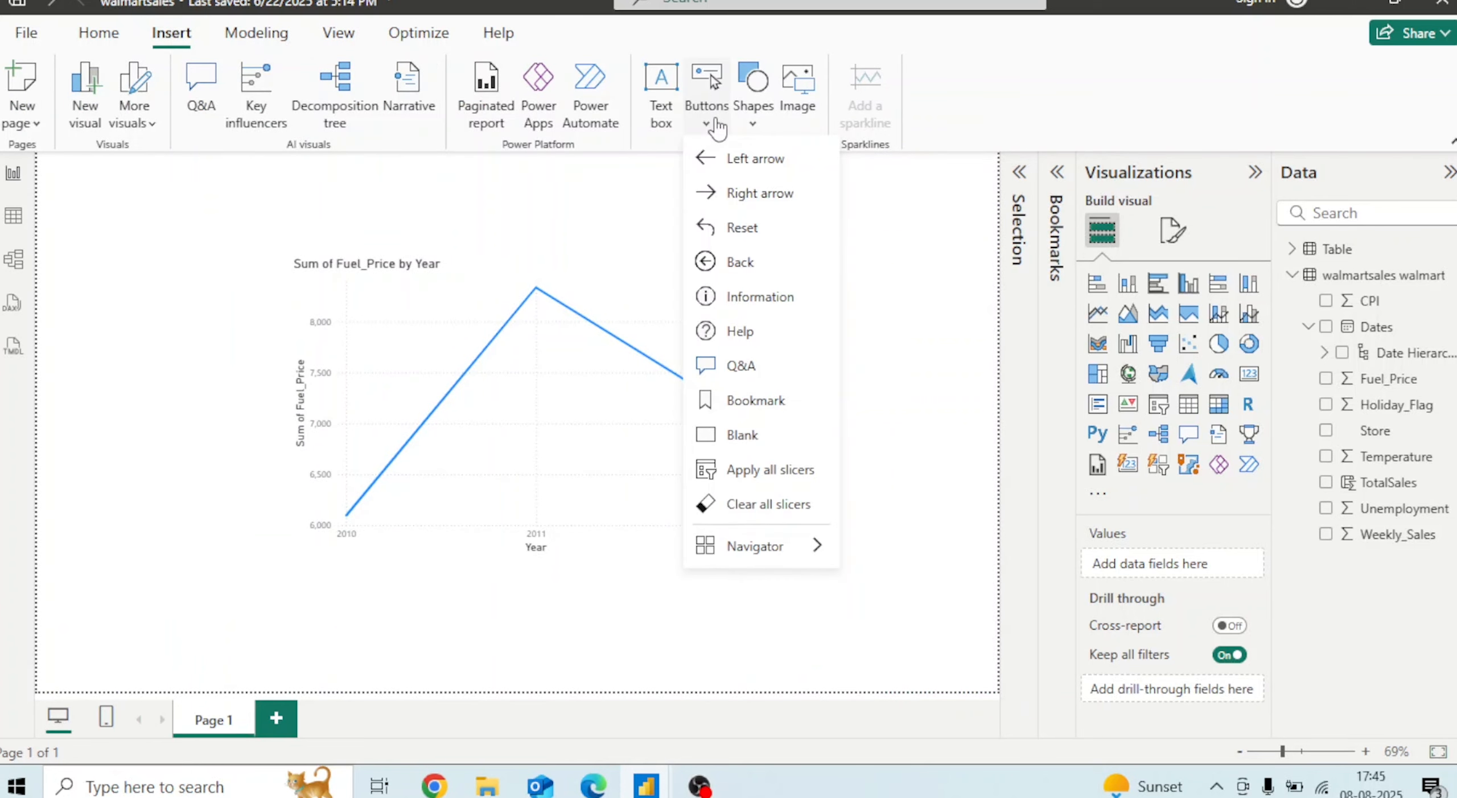
click(742, 437)
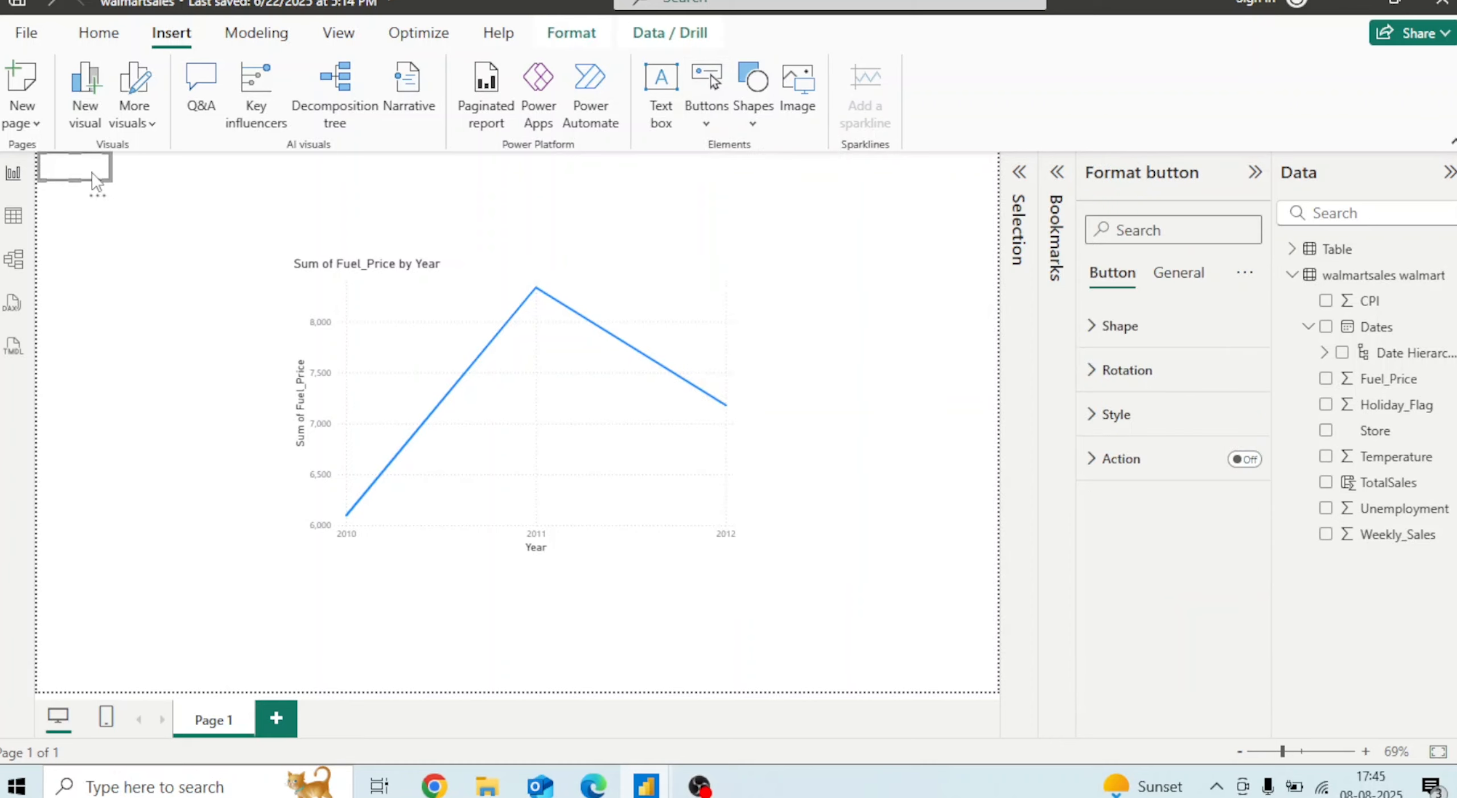
drag(92, 178, 475, 647)
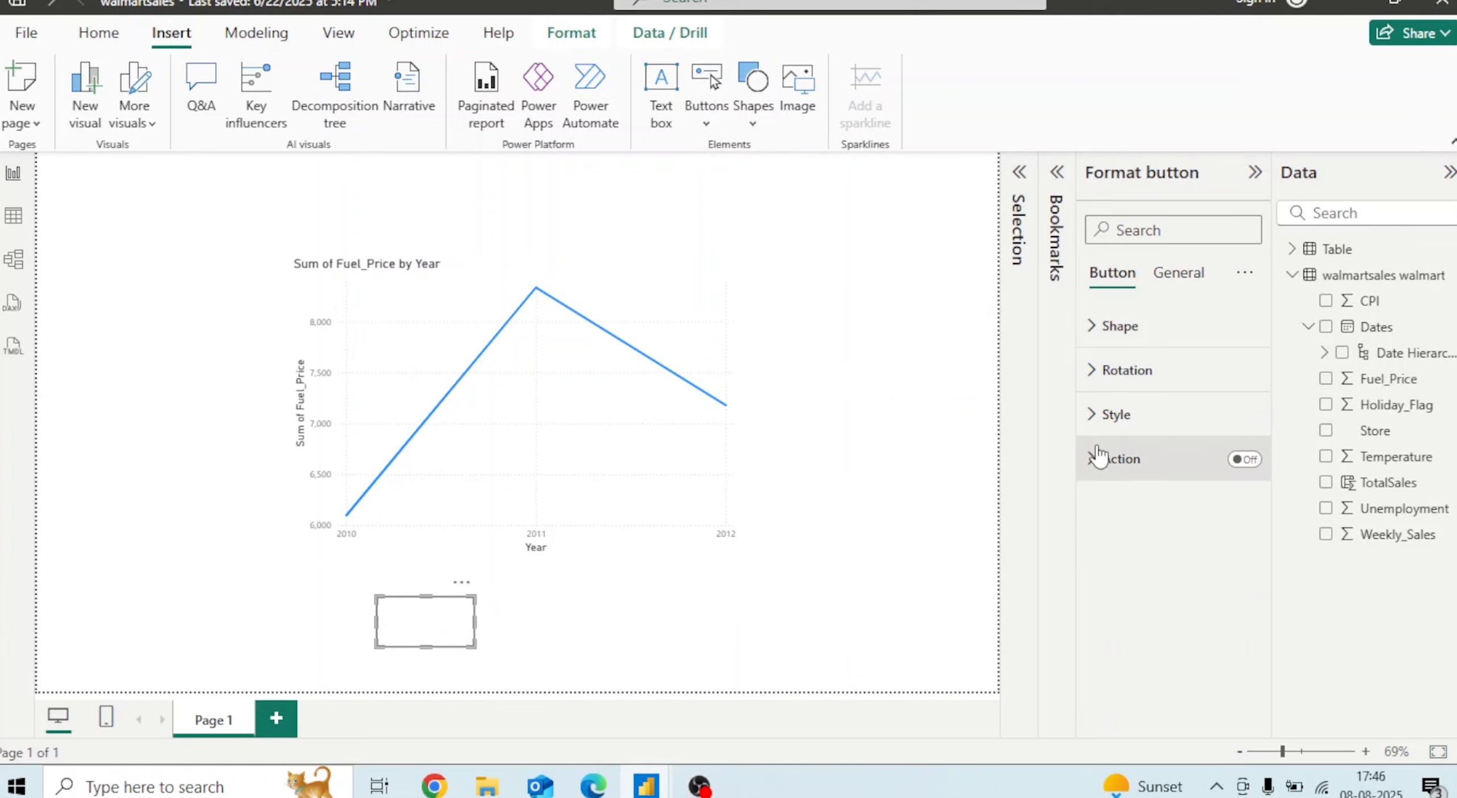
Turn on the button's action, set its type to Bookmark and link it to Weekly_Sales_Bookmark
click(1245, 459)
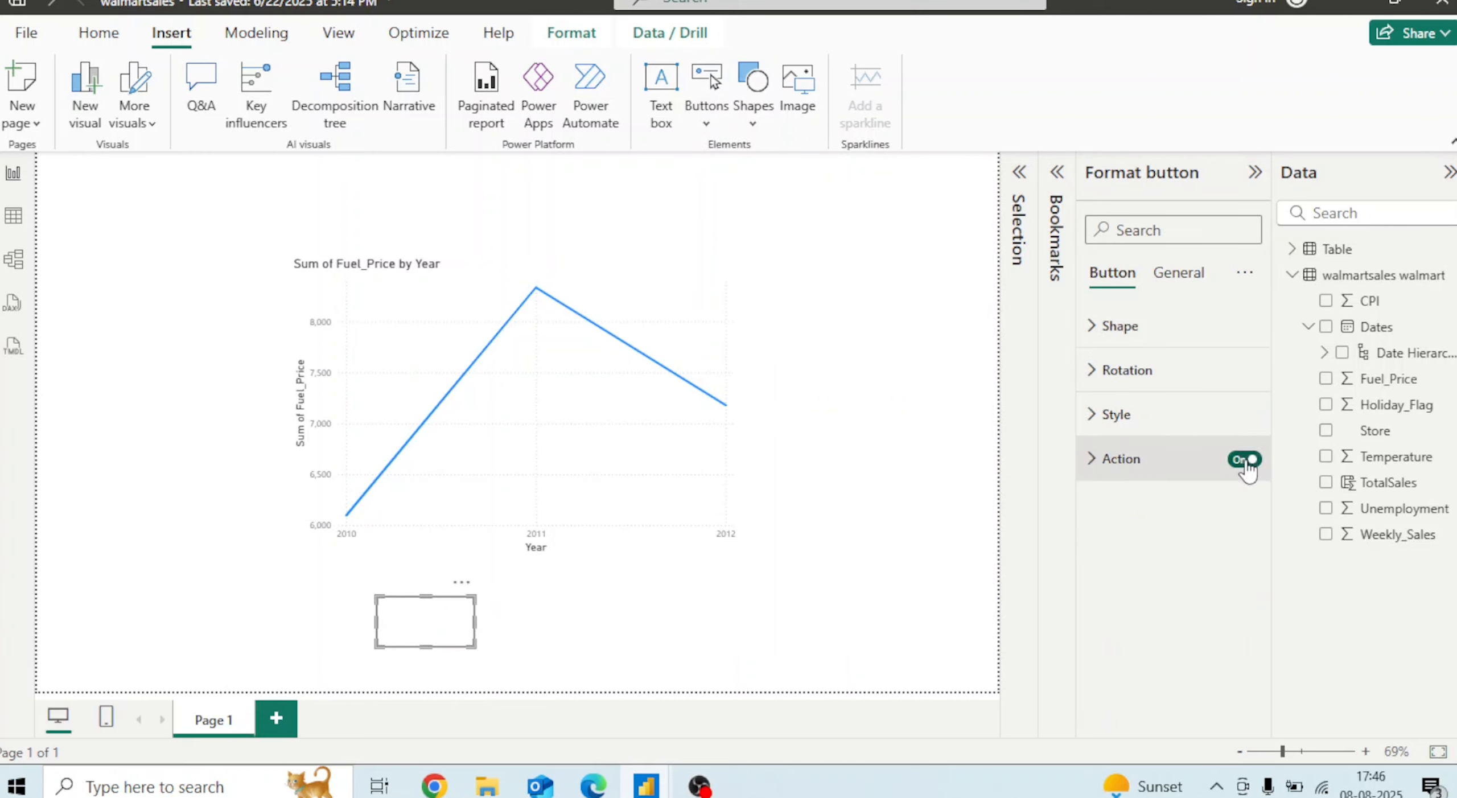
click(1090, 459)
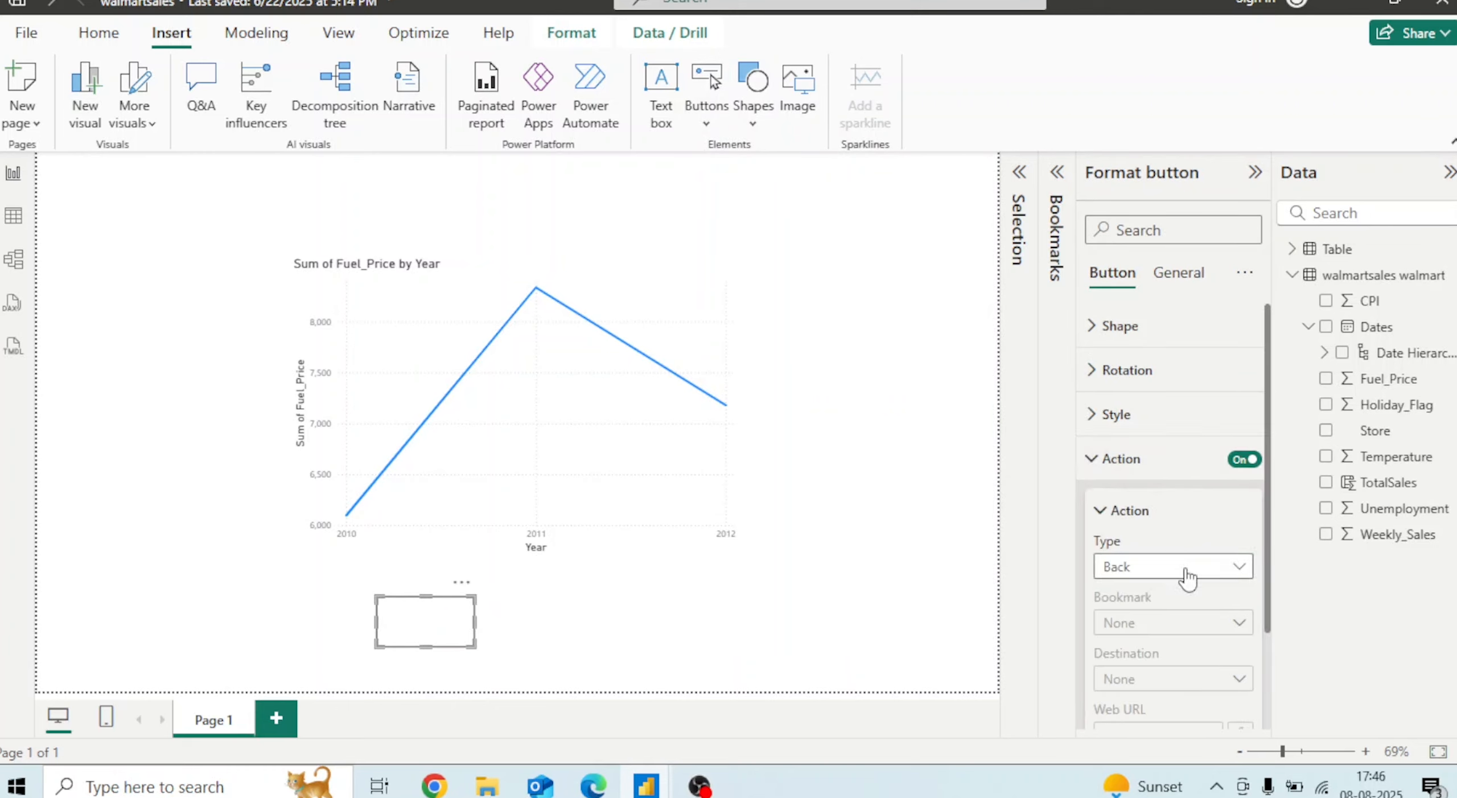
click(1188, 578)
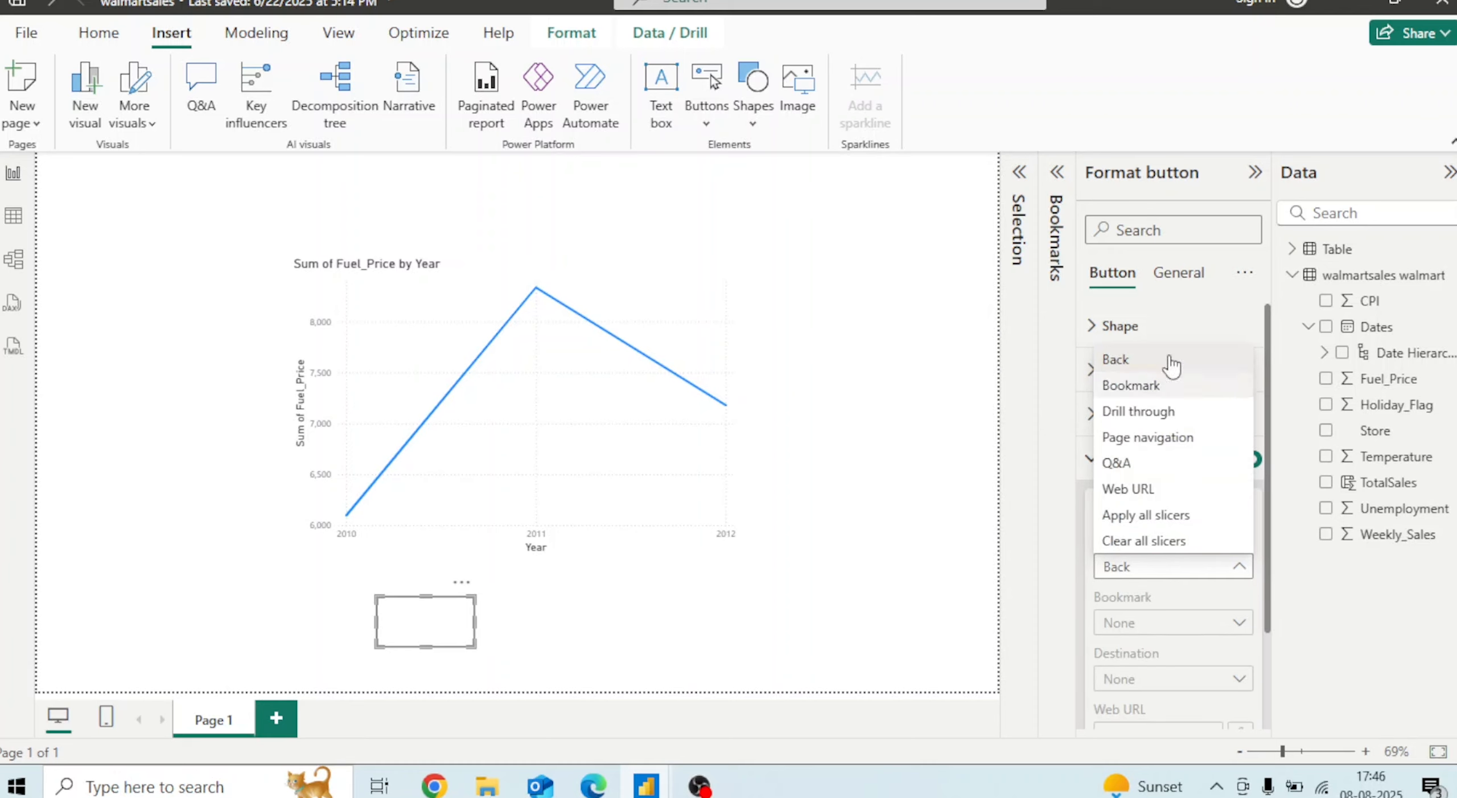
click(1138, 386)
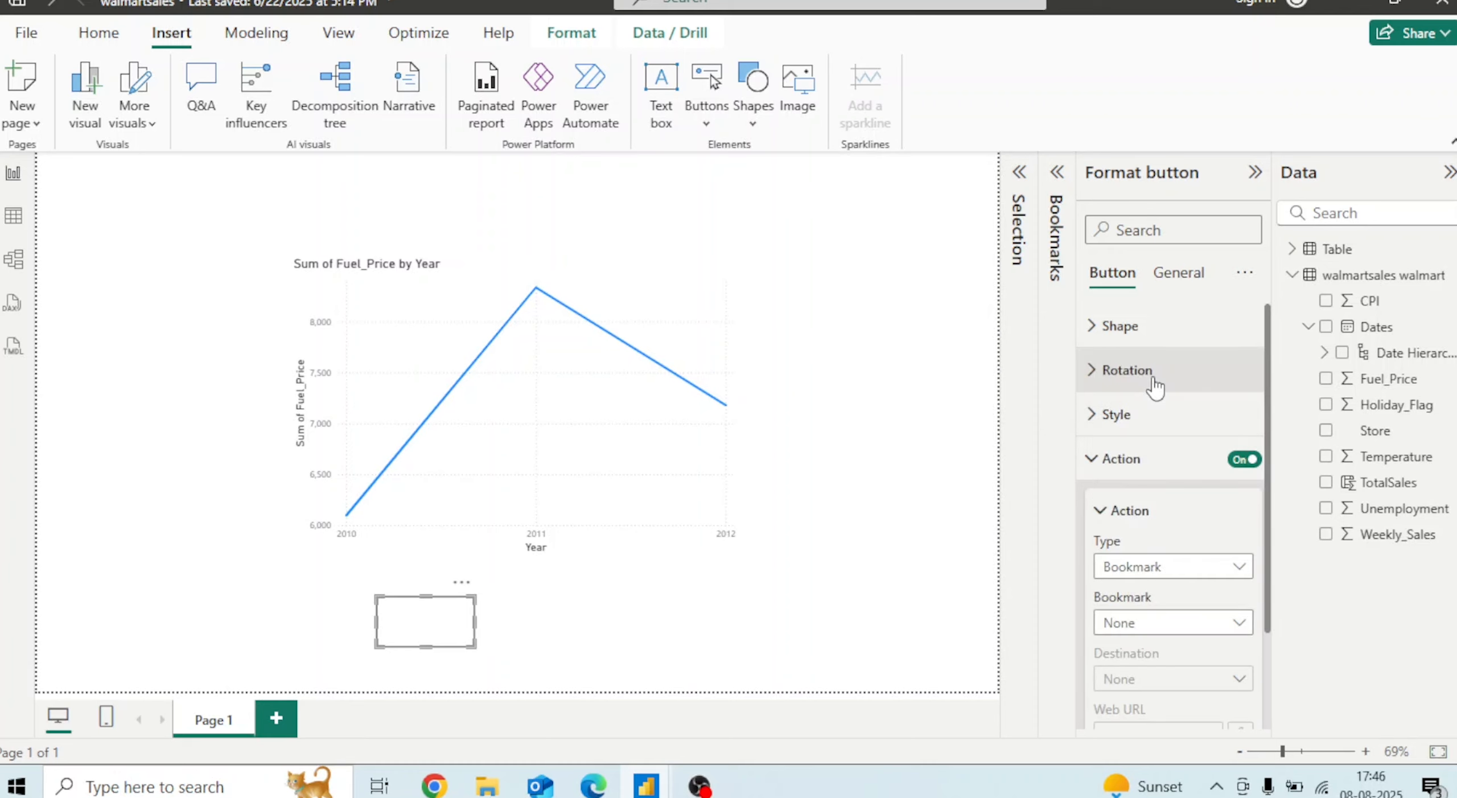
click(1211, 631)
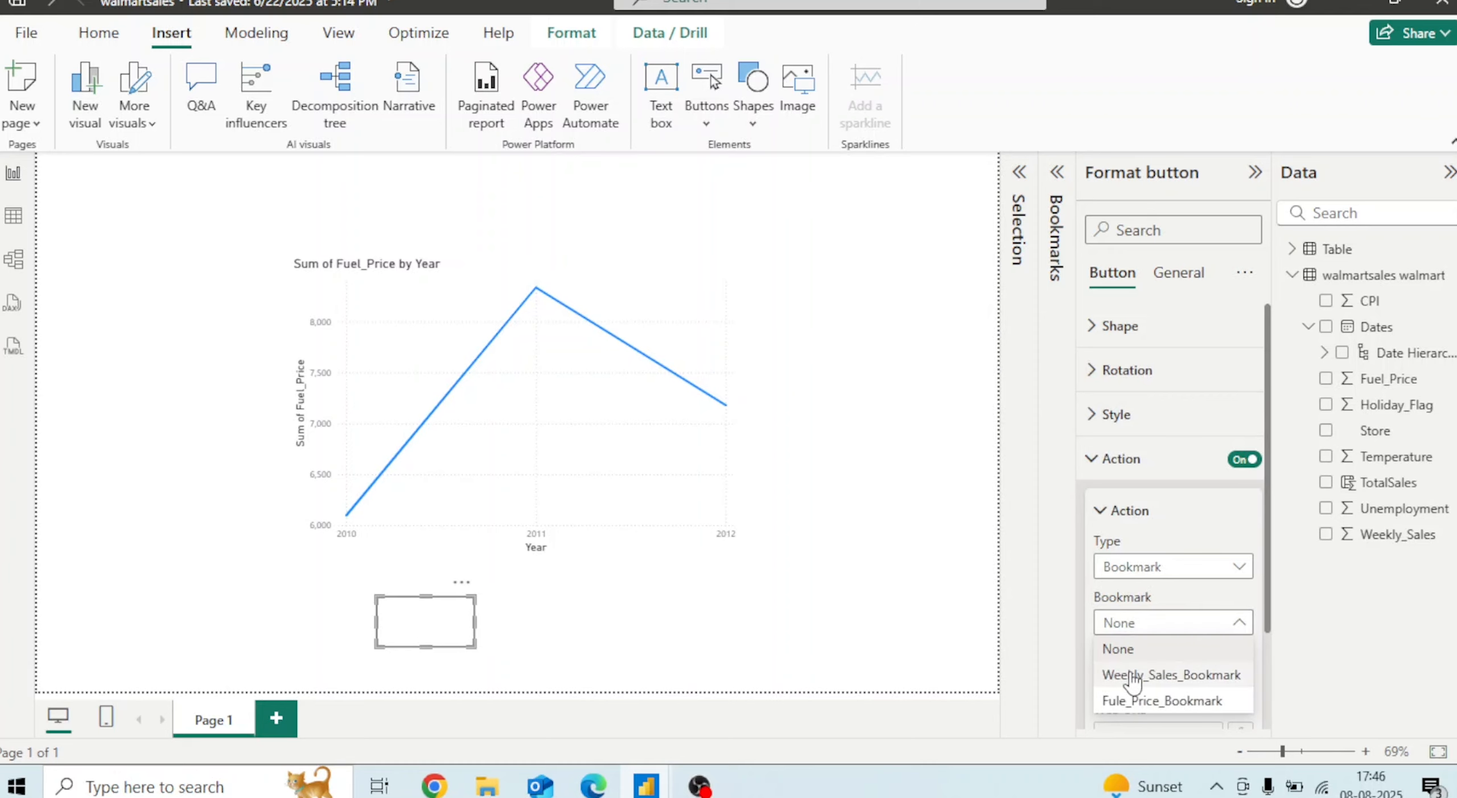
click(1157, 677)
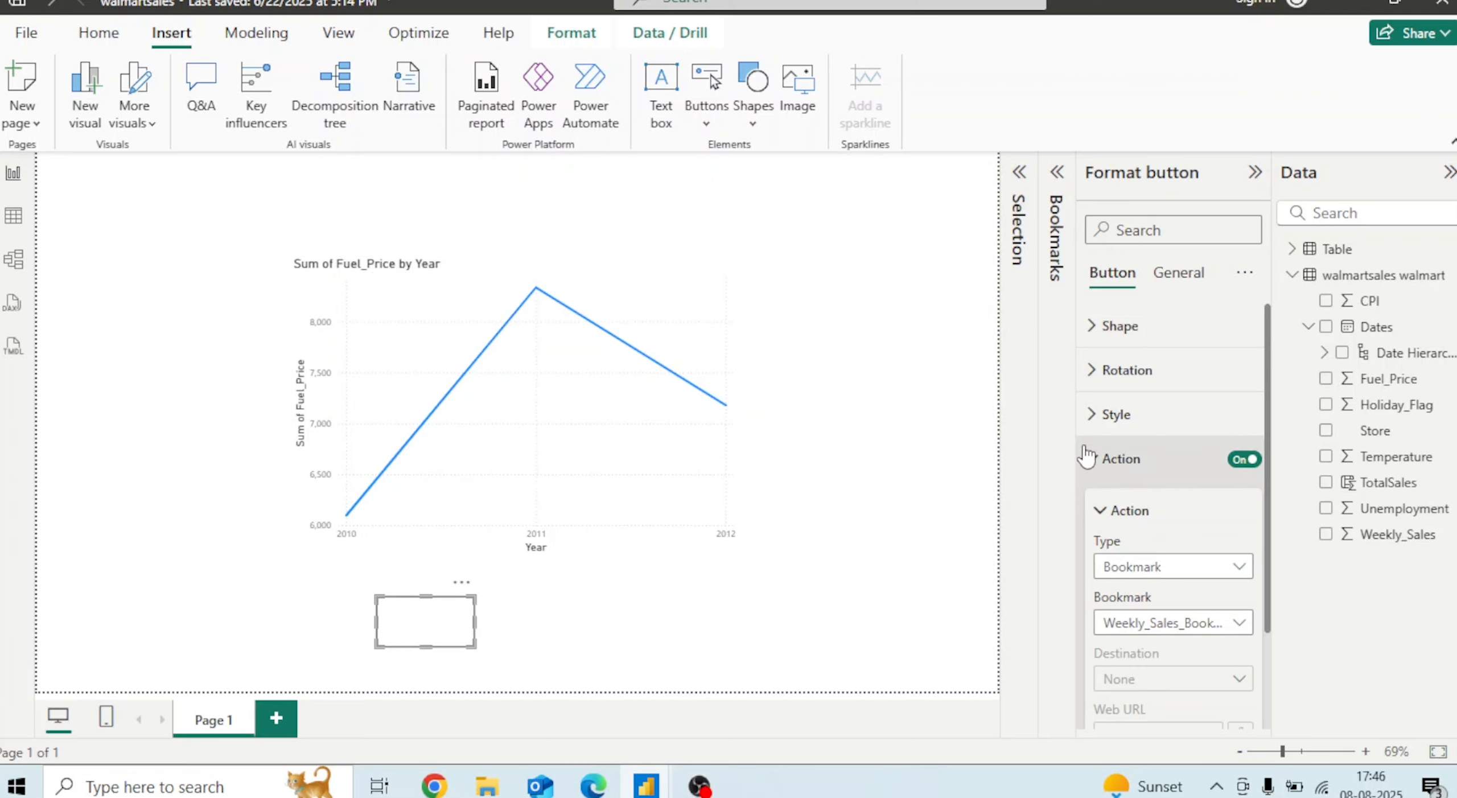
Turn on the button's text in its style settings and label it Weekly_Sales
click(1087, 456)
click(1087, 411)
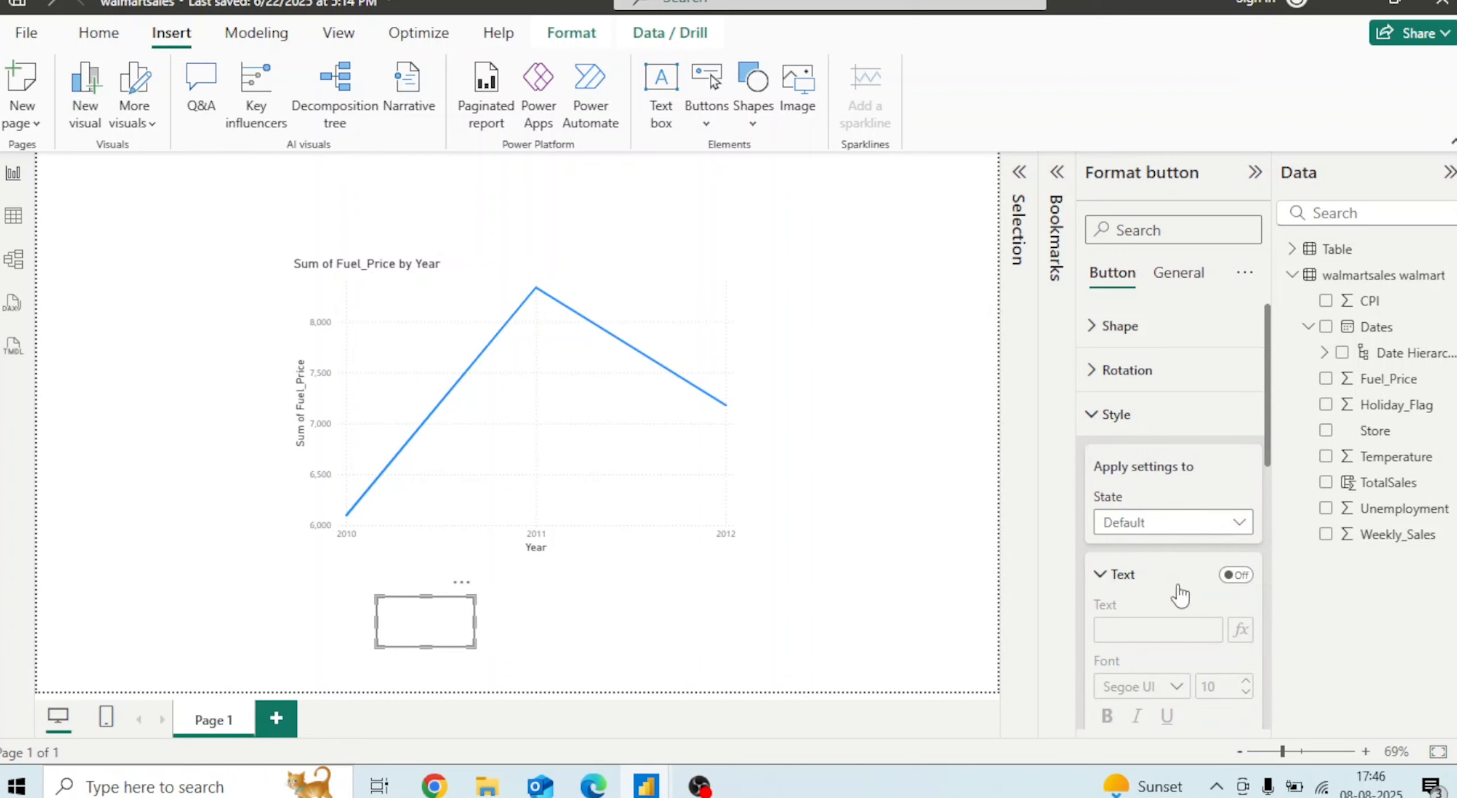
click(1244, 576)
click(1152, 631)
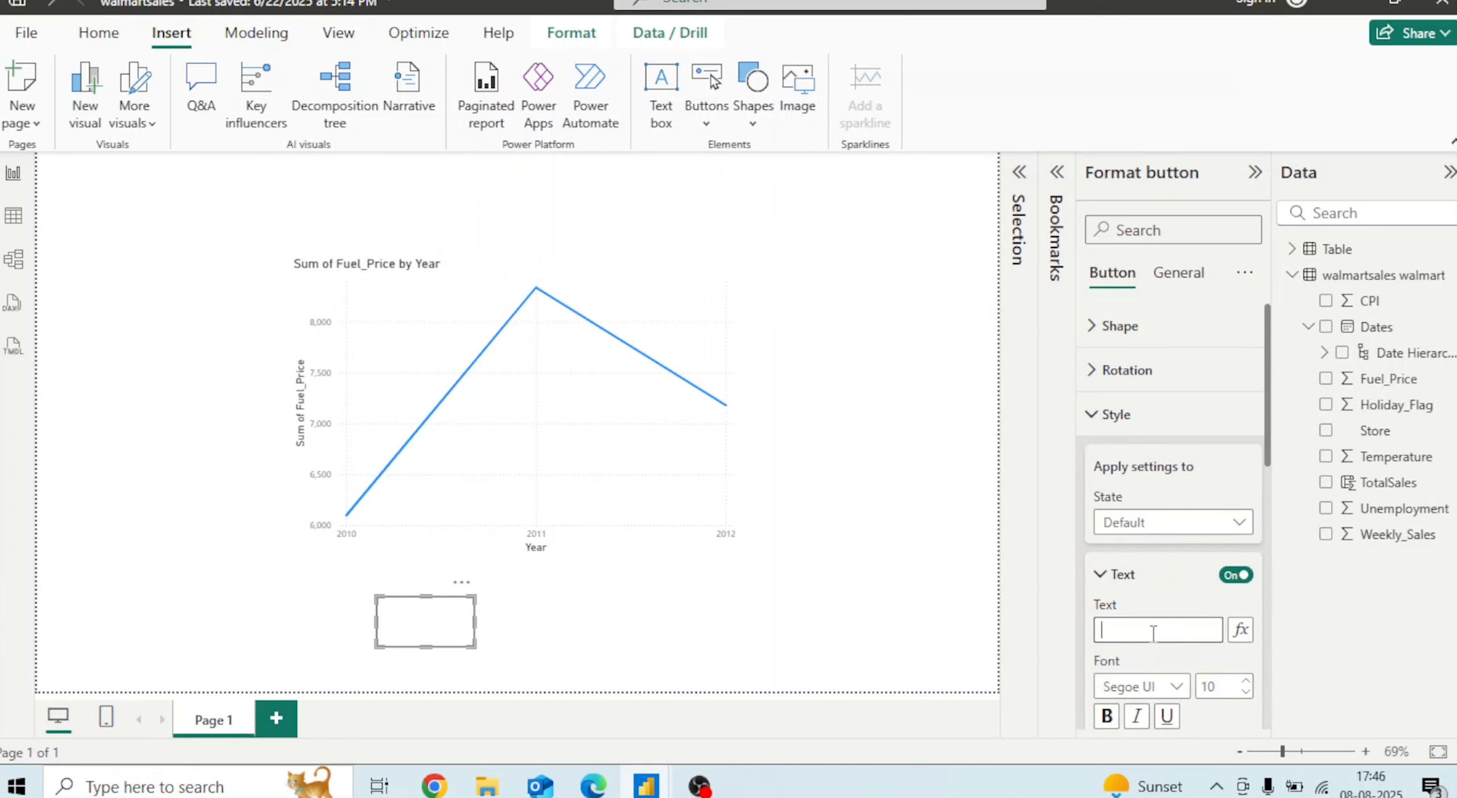
text(Weekly_Sales)
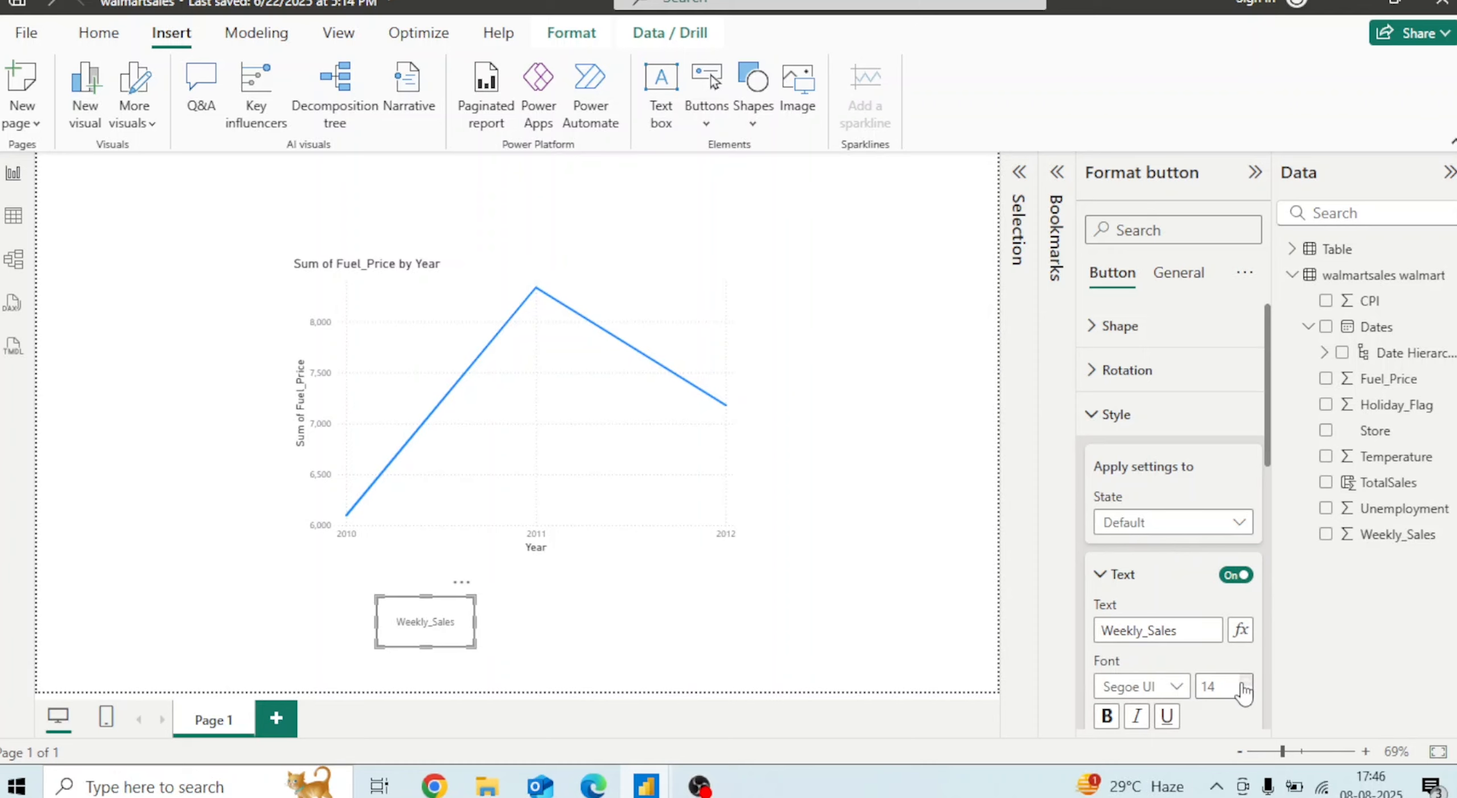
Reselect the button and set its shape's rounded corners to 50 px
click(790, 595)
click(422, 622)
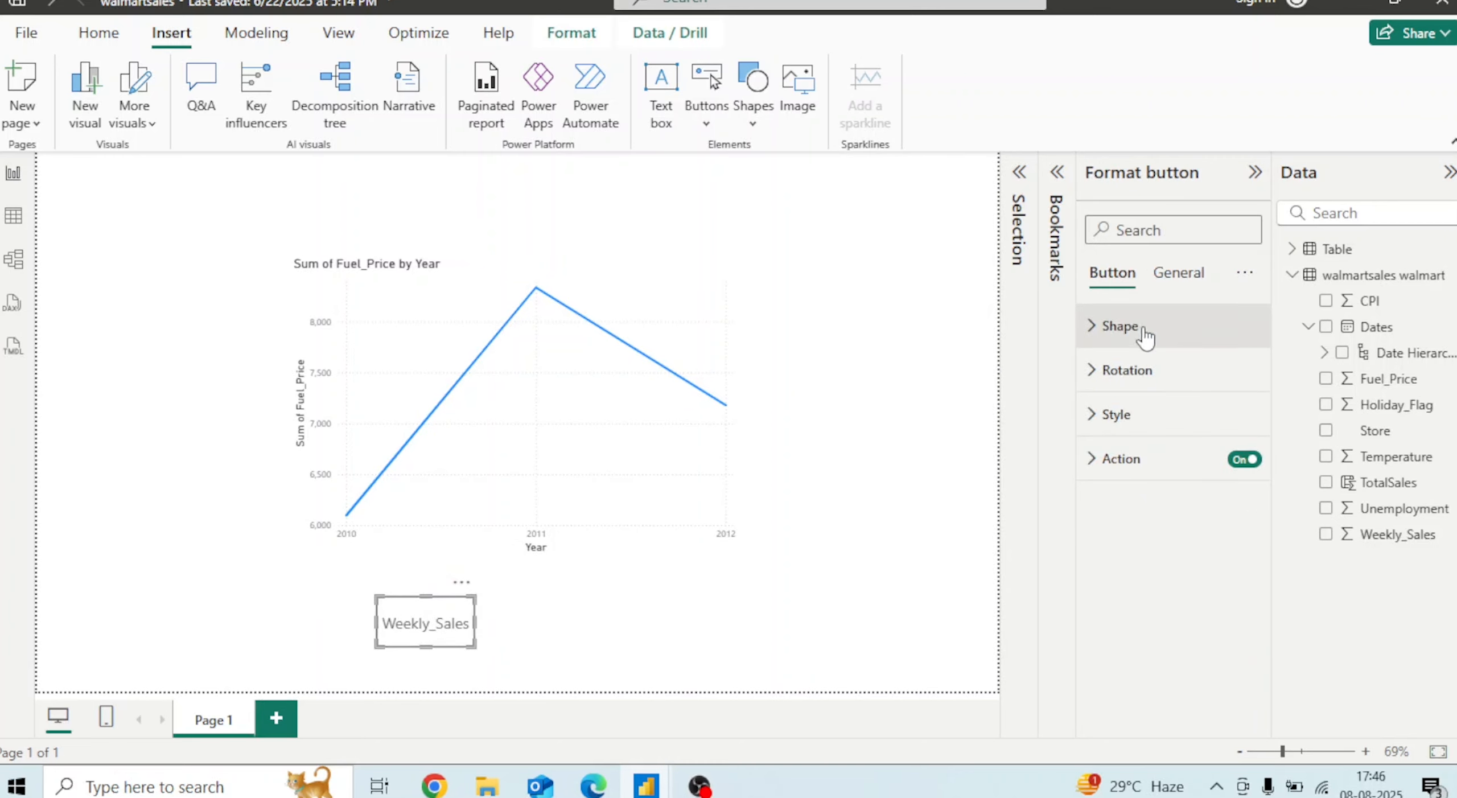
click(1097, 334)
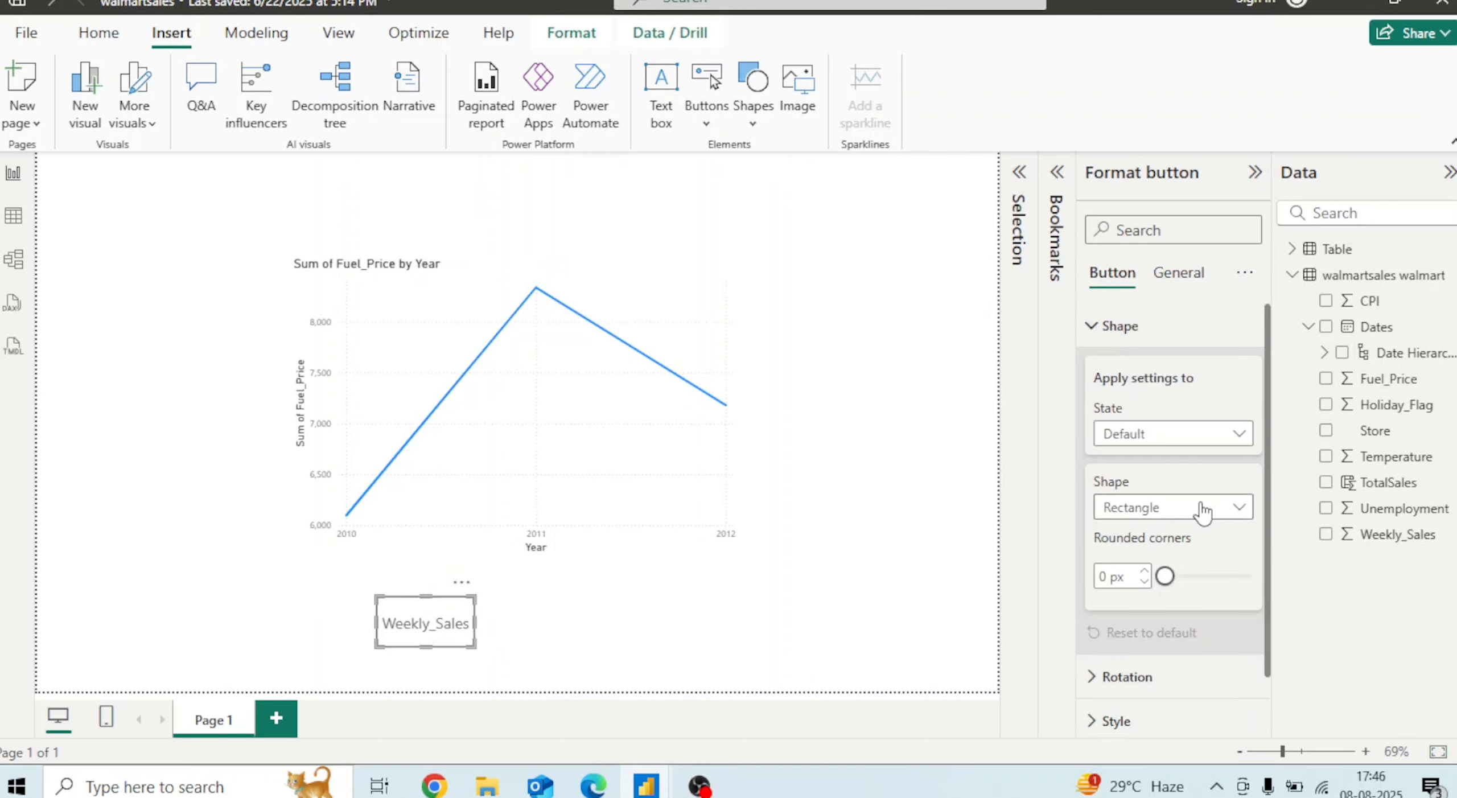
drag(1164, 589, 1209, 589)
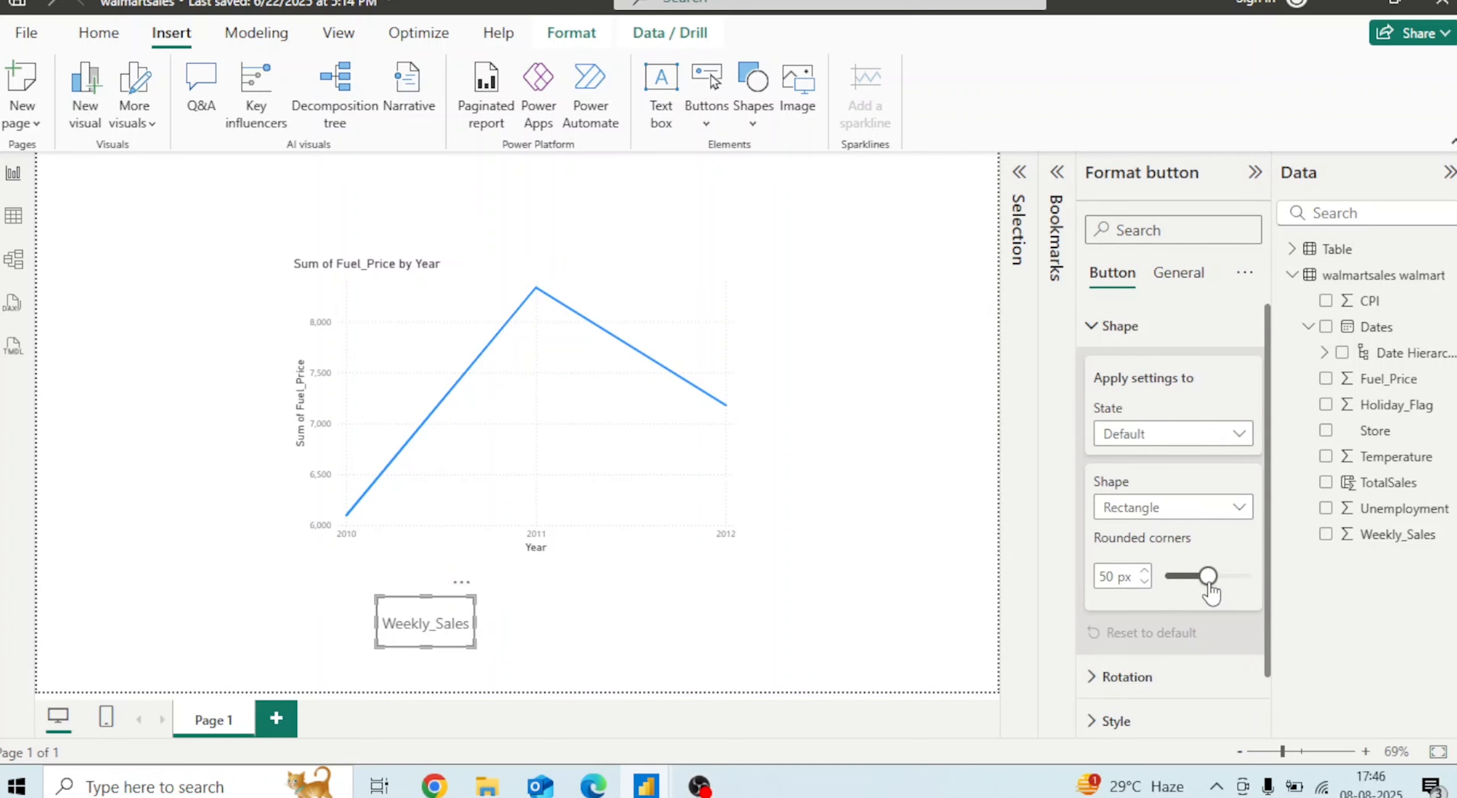
Turn on shadow and glow for the Weekly_Sales button's style
click(642, 645)
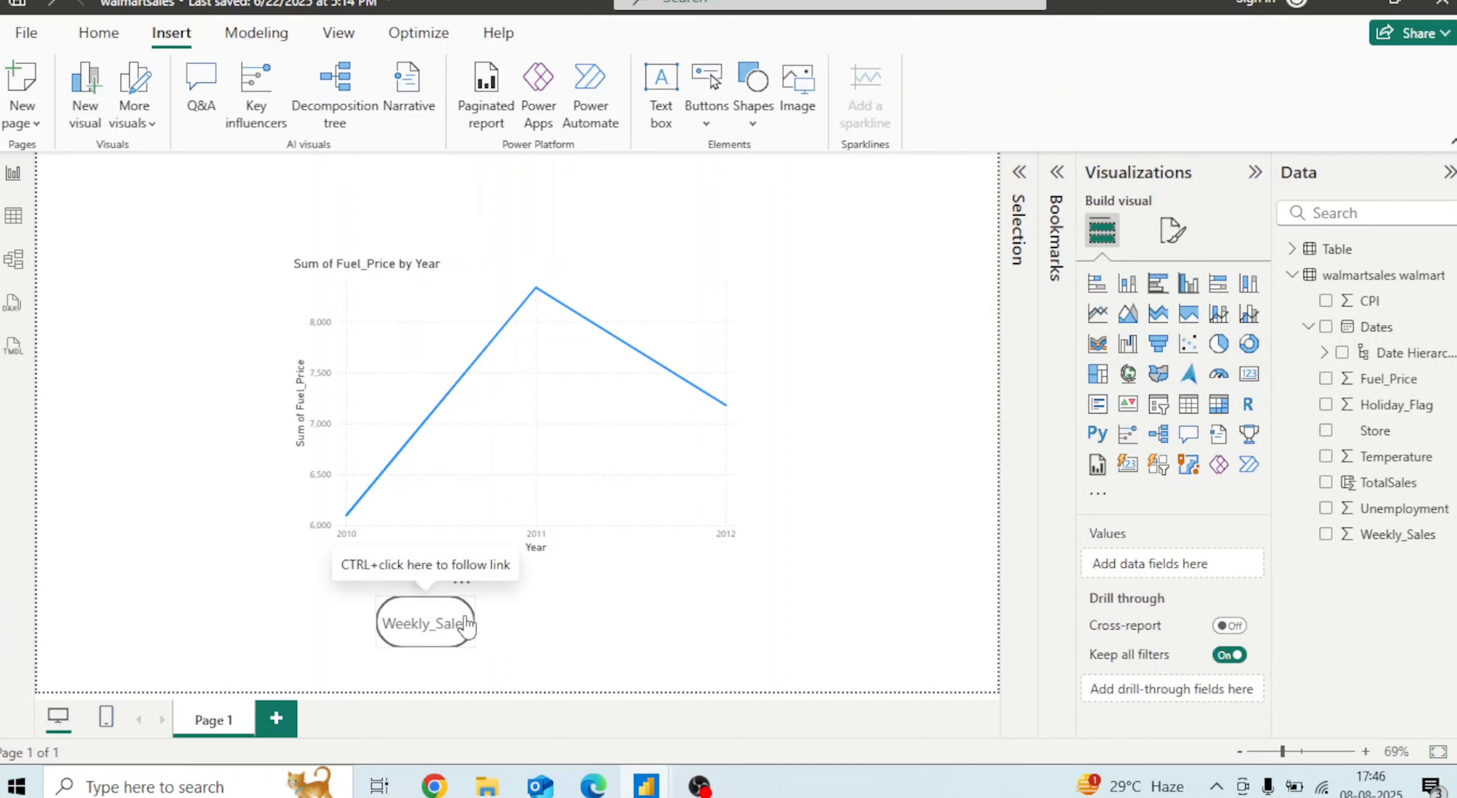
click(466, 613)
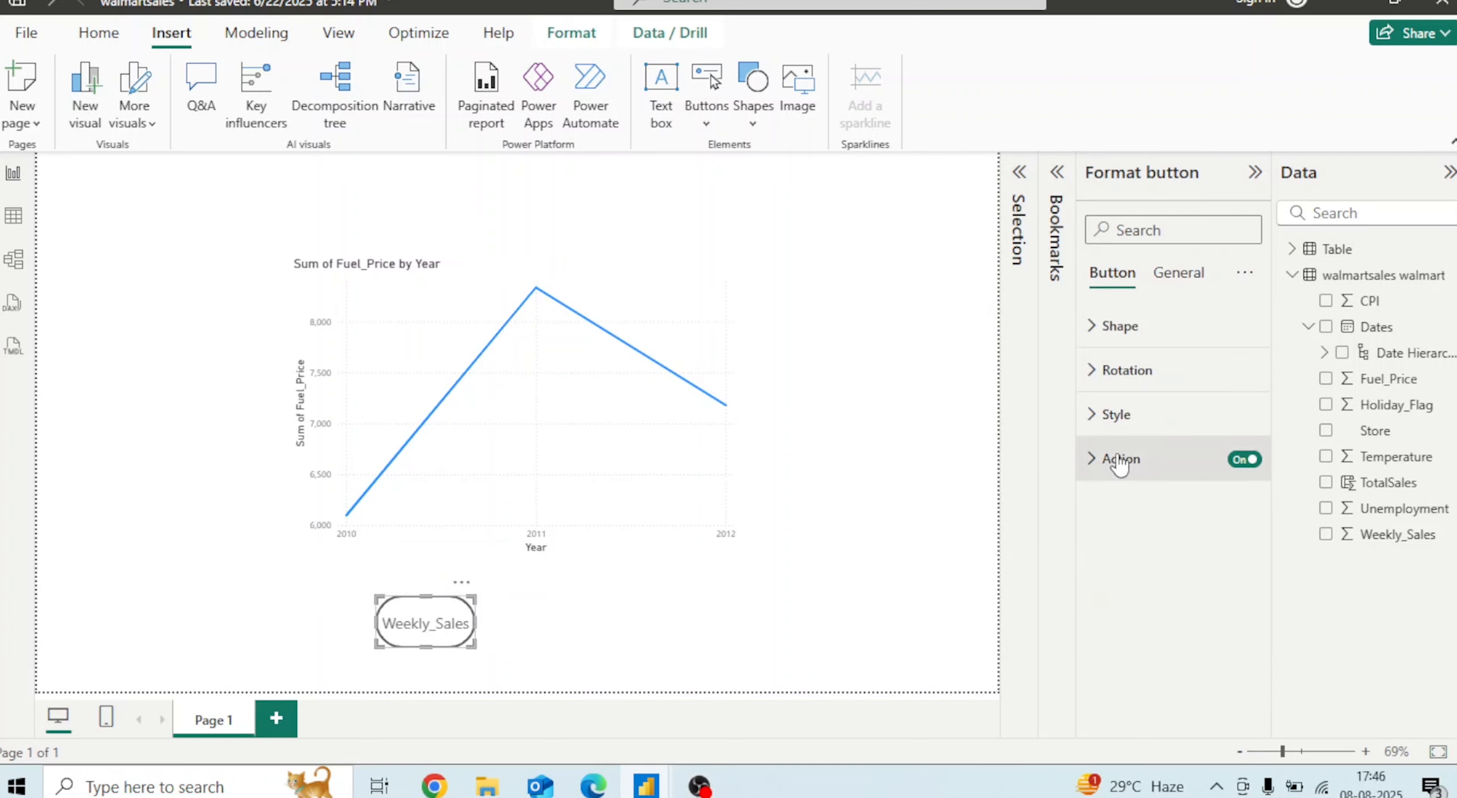
click(1104, 415)
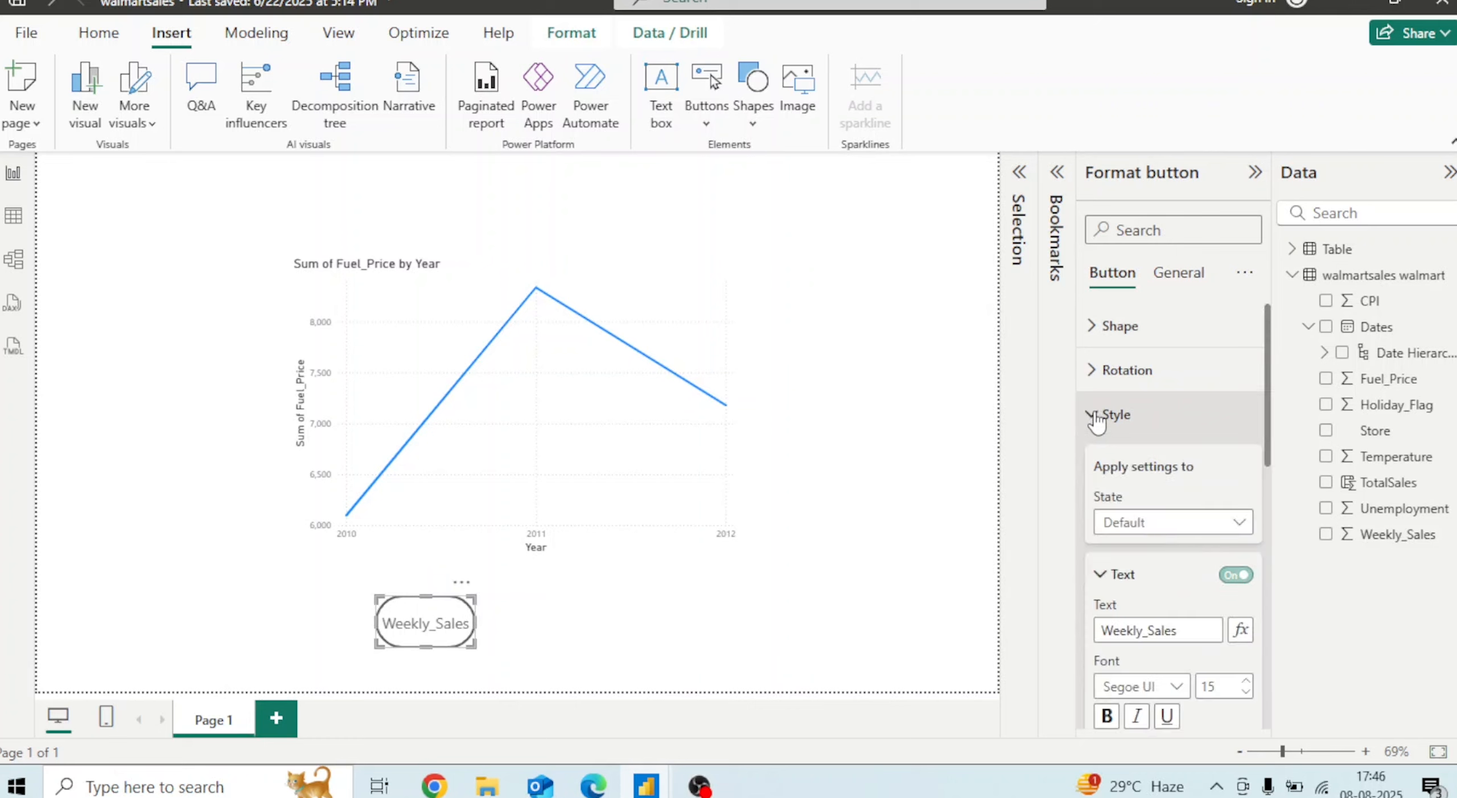
scroll(1273, 488, down, 10)
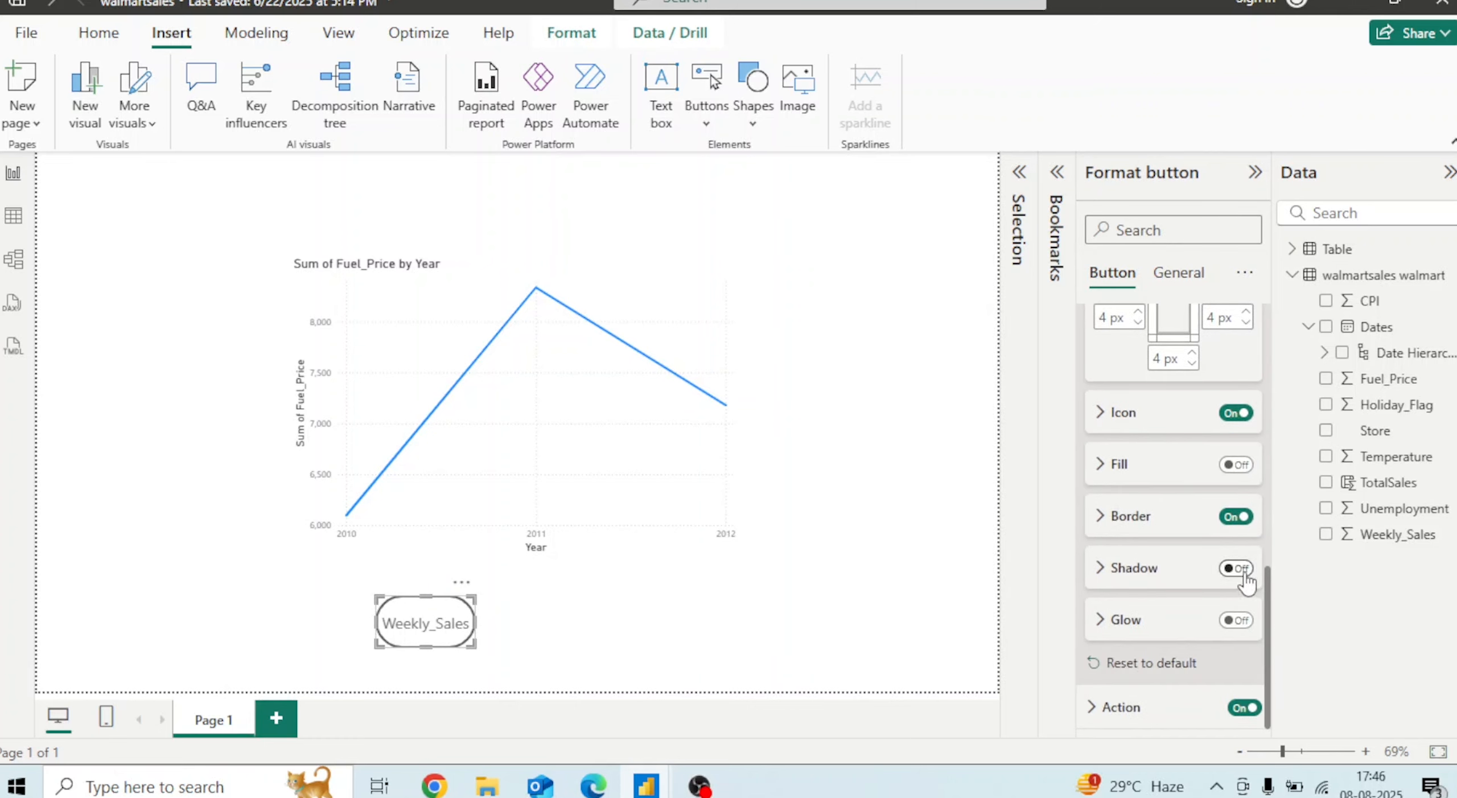
click(1235, 568)
click(1238, 621)
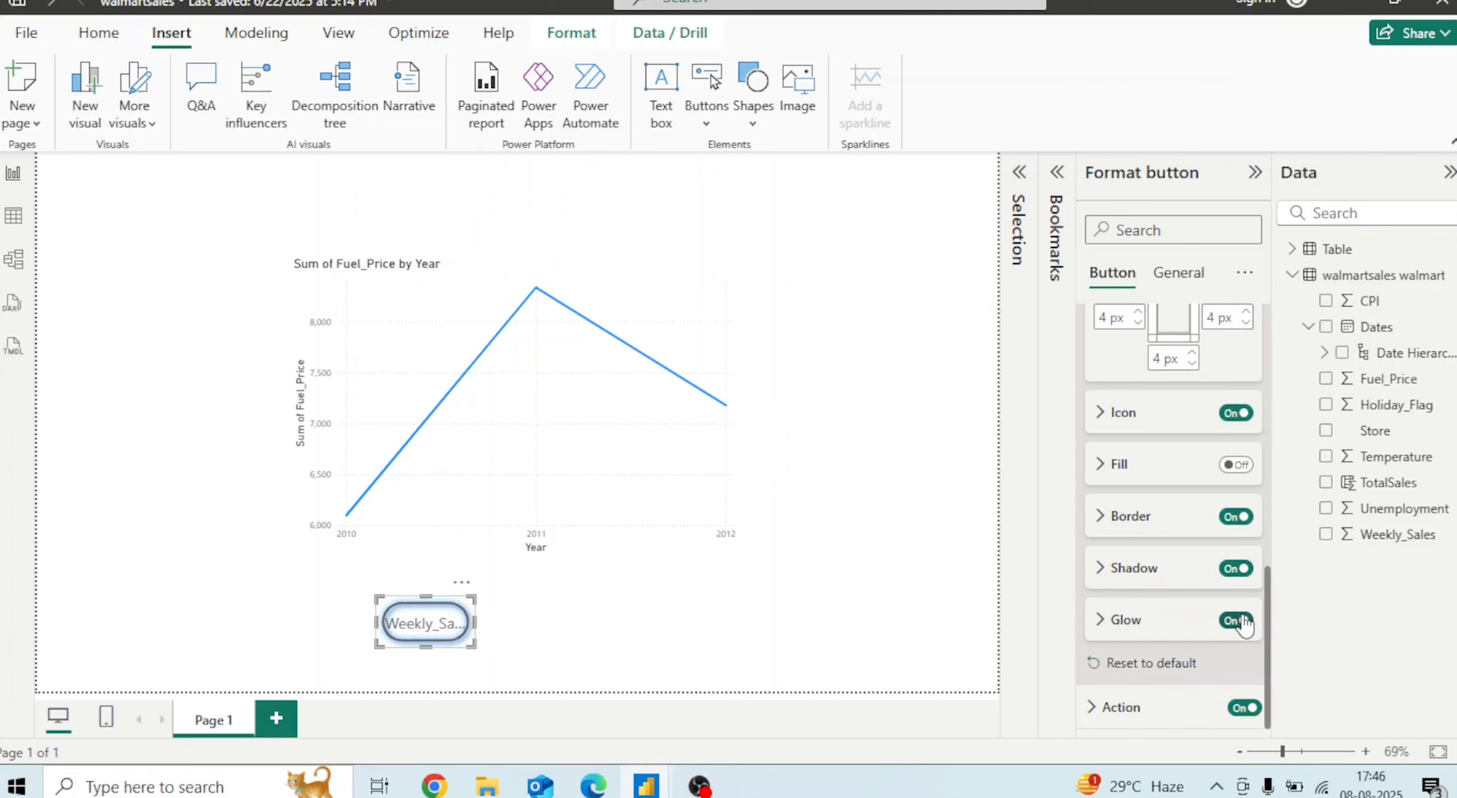
Widen the Weekly_Sales button slightly
click(706, 625)
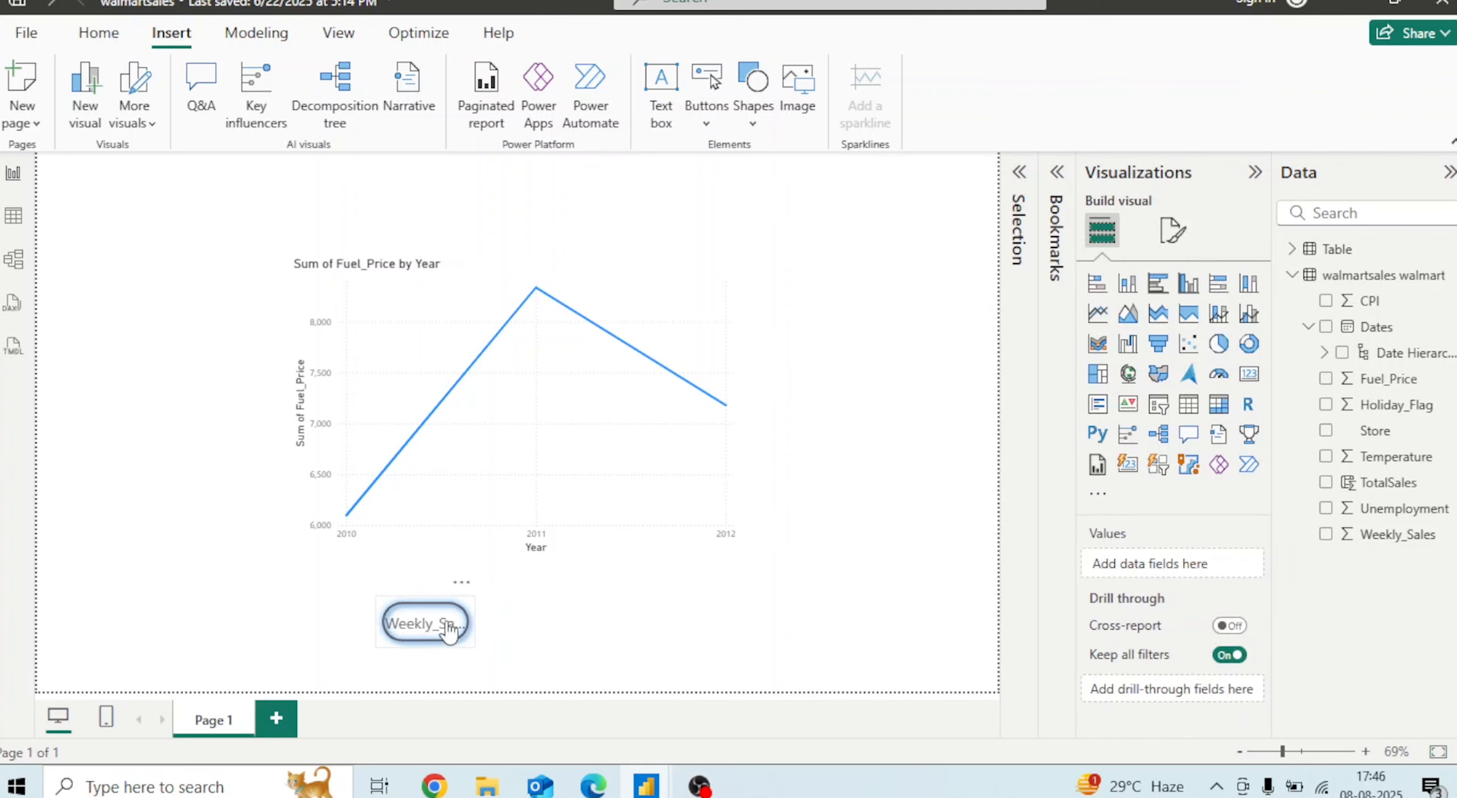
click(466, 626)
drag(472, 624, 518, 634)
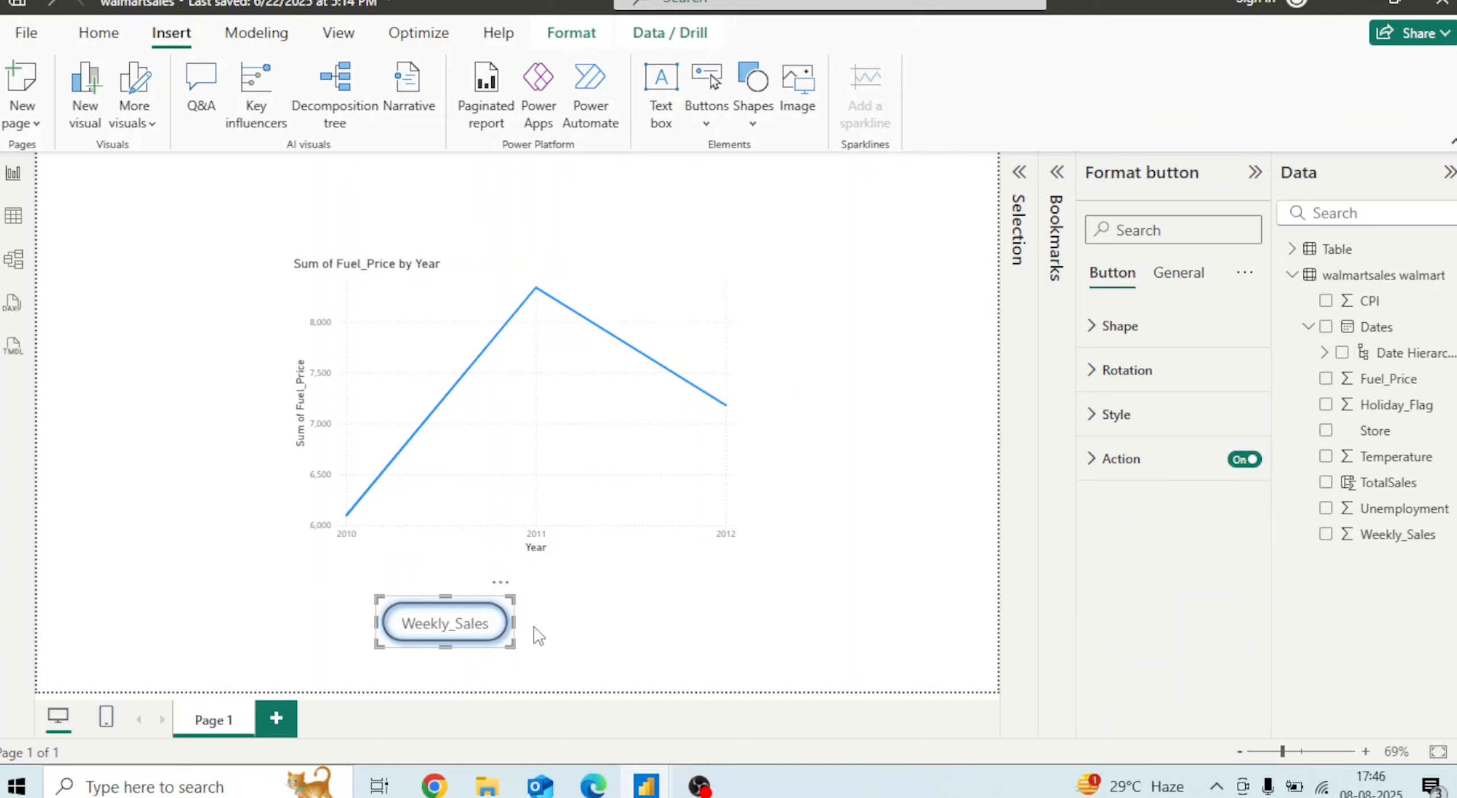
click(588, 634)
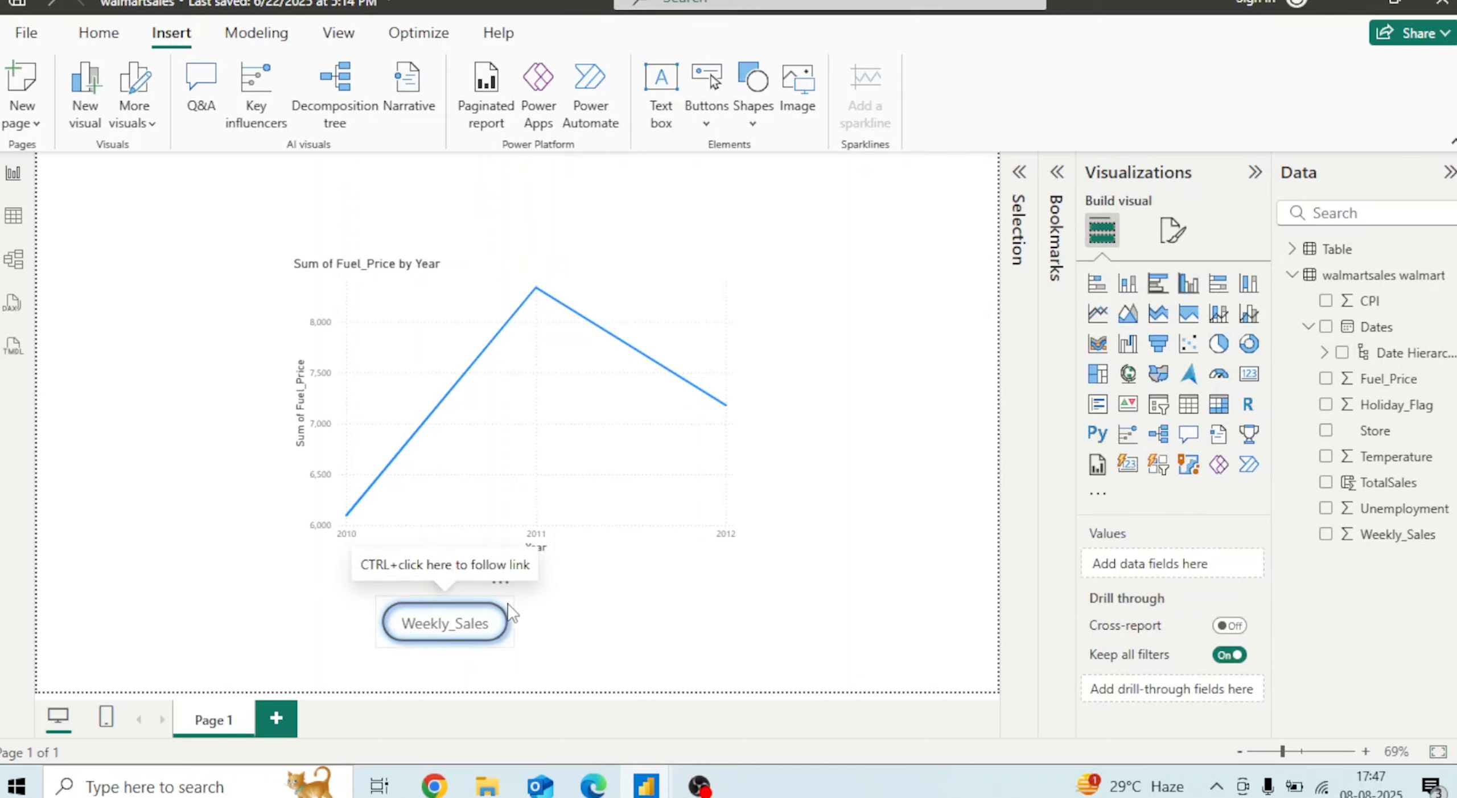
Paste a copy of the button and place it to the right of the Weekly_Sales button
click(501, 608)
key(ctrl+v)
drag(509, 641, 682, 635)
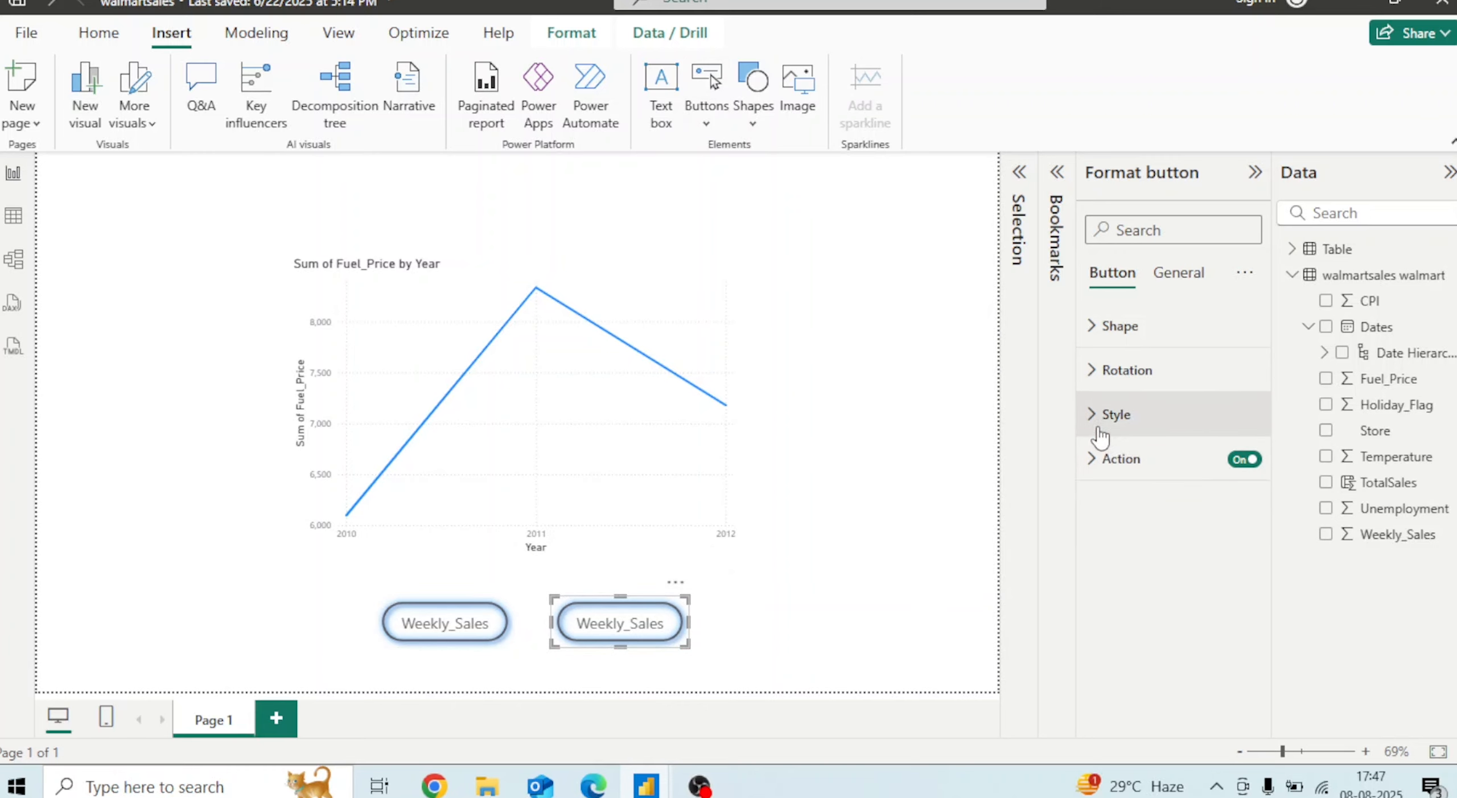
Change the copied button's text to Fuel_Price
click(1101, 414)
drag(1187, 630, 1036, 614)
key(BackSpace)
text(Fule)
key(BackSpace)
key(BackSpace)
text(e)
text(l)
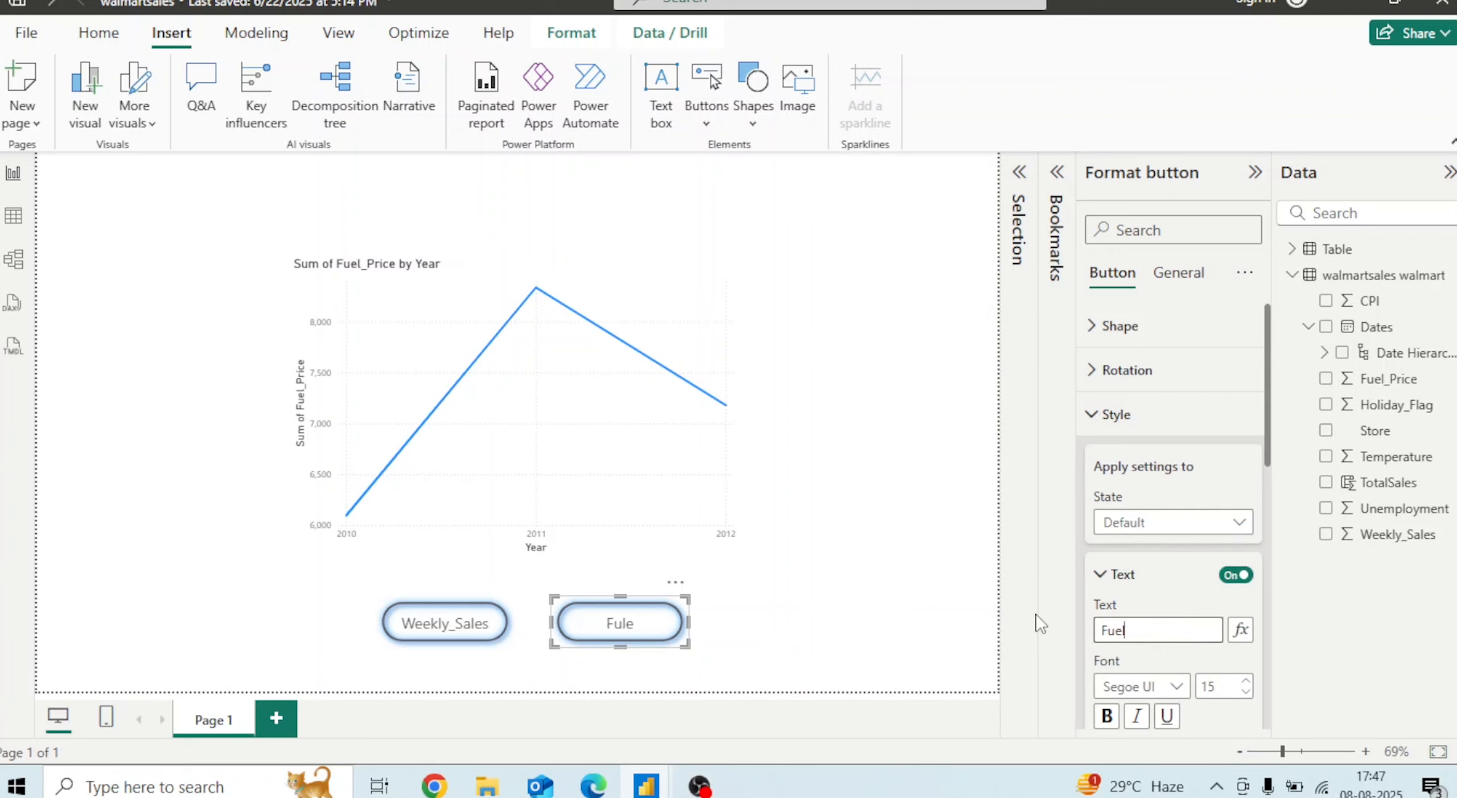
text(_Proce)
key(BackSpace)
key(BackSpace)
key(BackSpace)
text(ice)
click(855, 579)
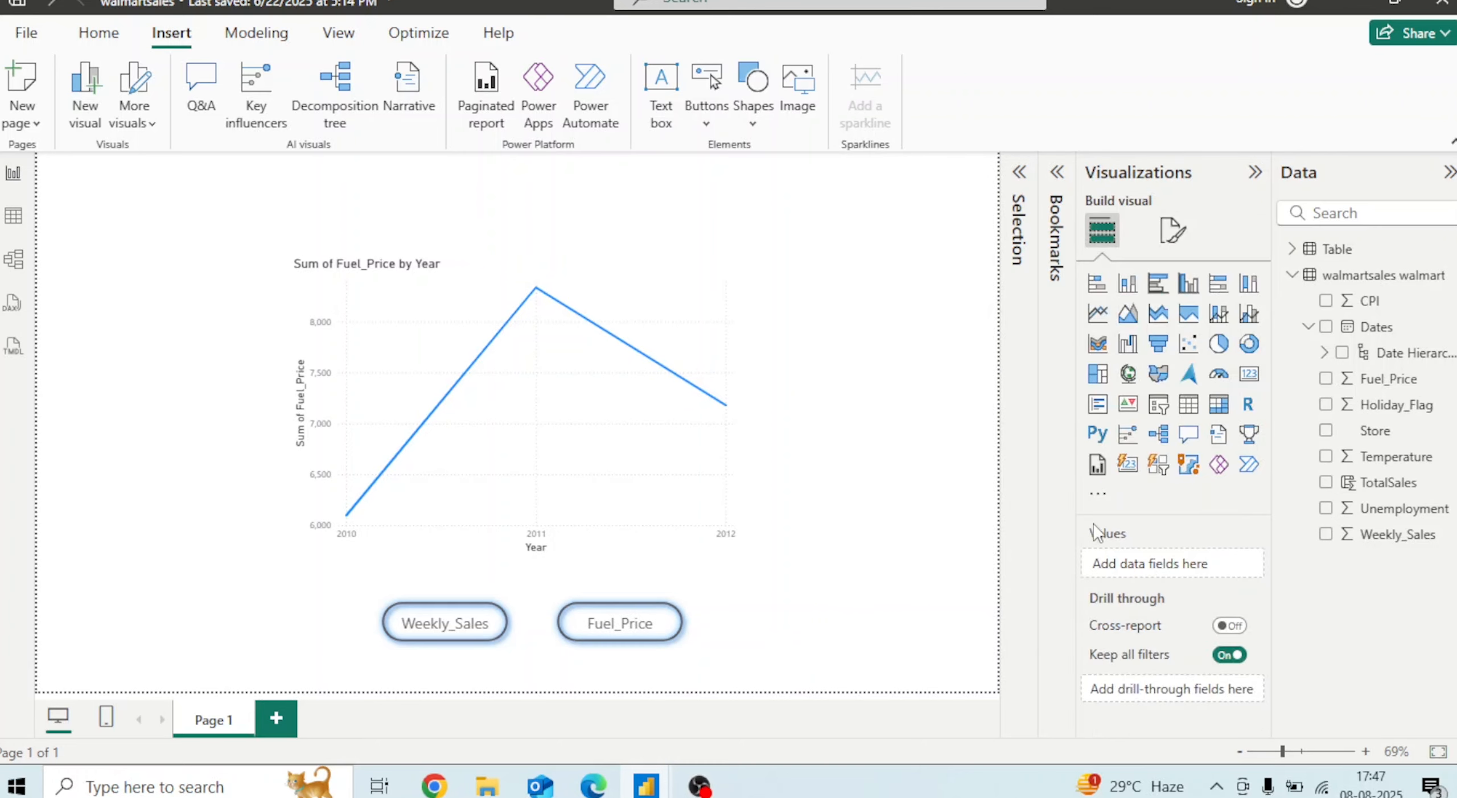
Link the Fuel_Price button's bookmark action to Fule_Price_Bookmark
click(691, 634)
click(1092, 461)
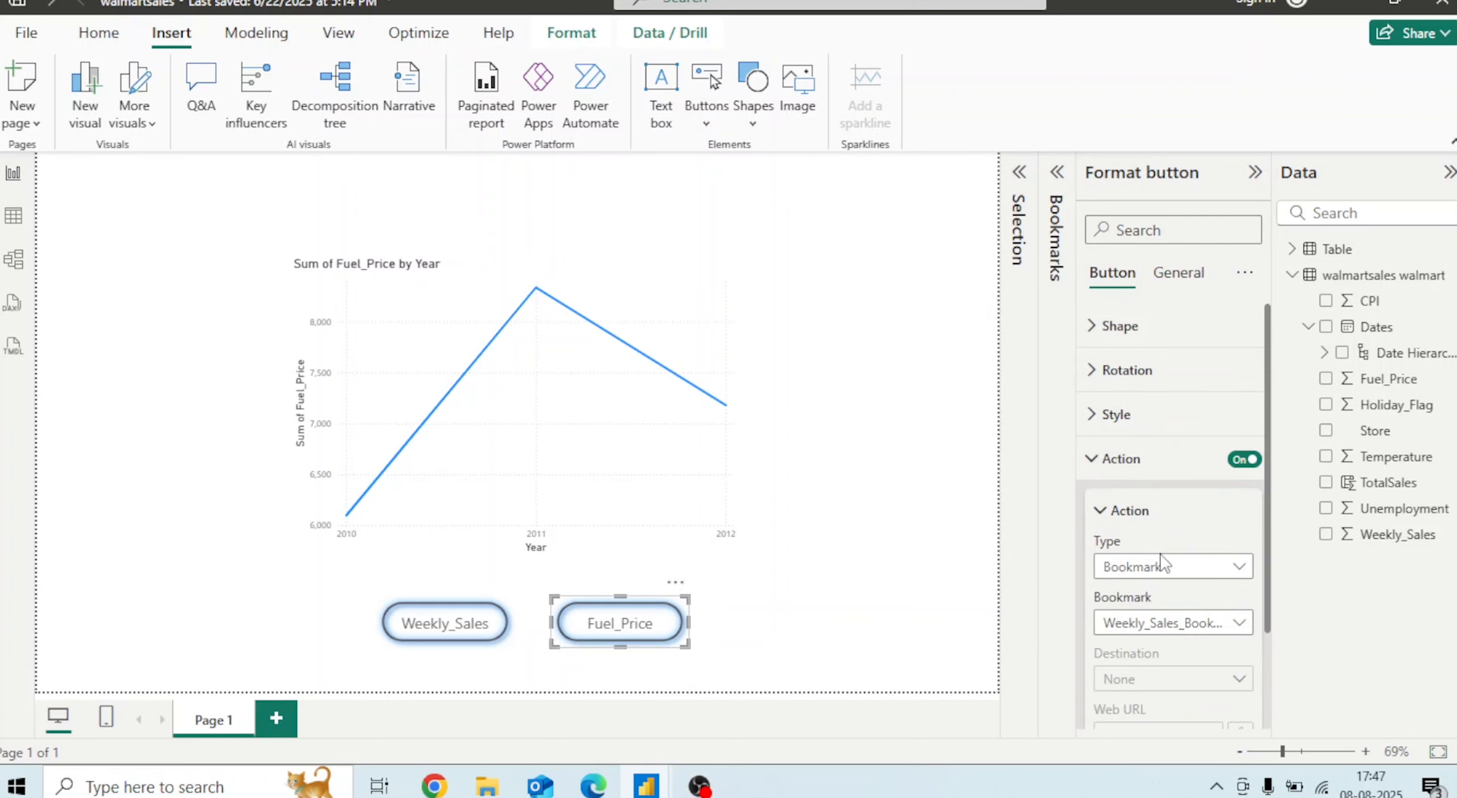
click(1210, 622)
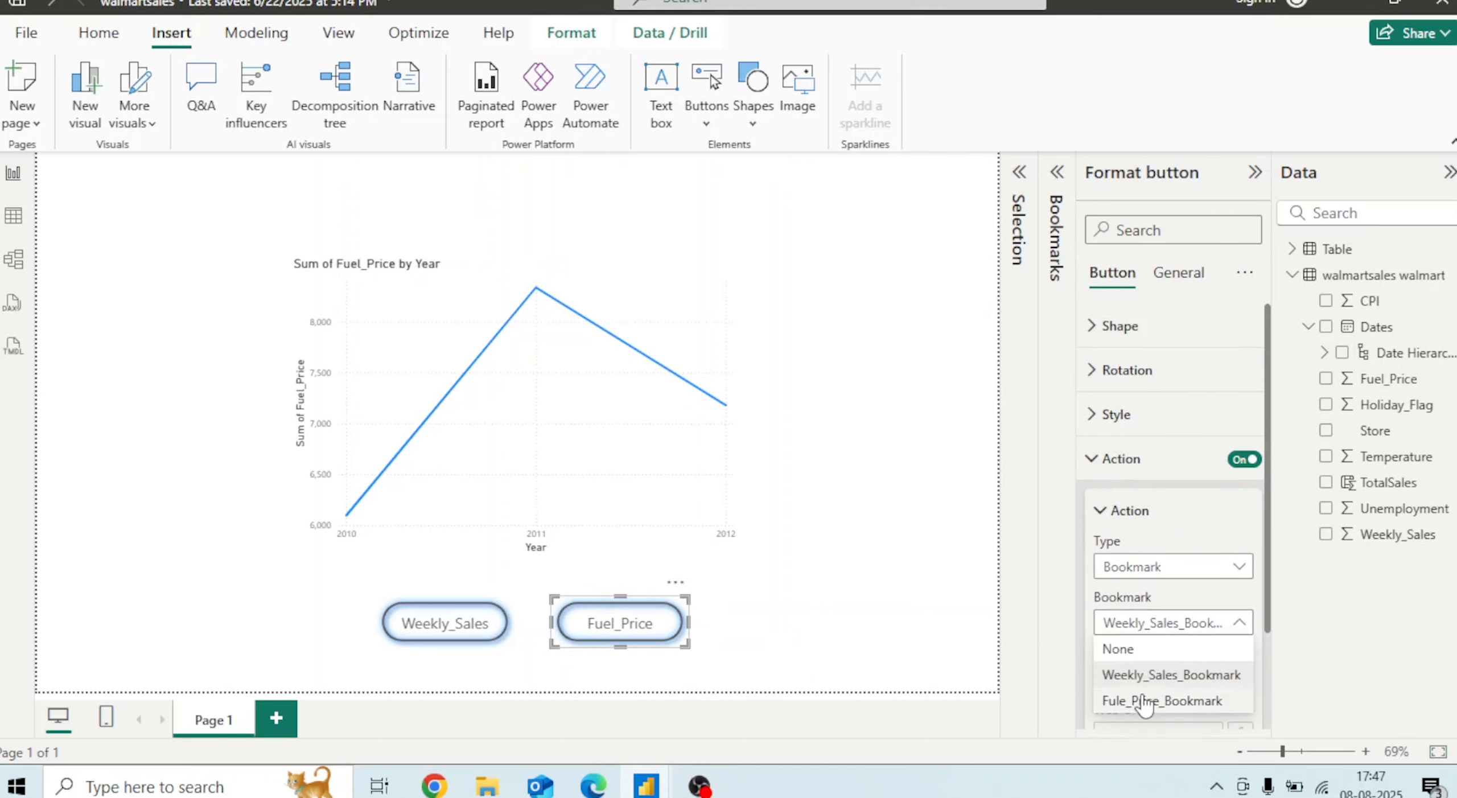
click(1144, 701)
click(960, 530)
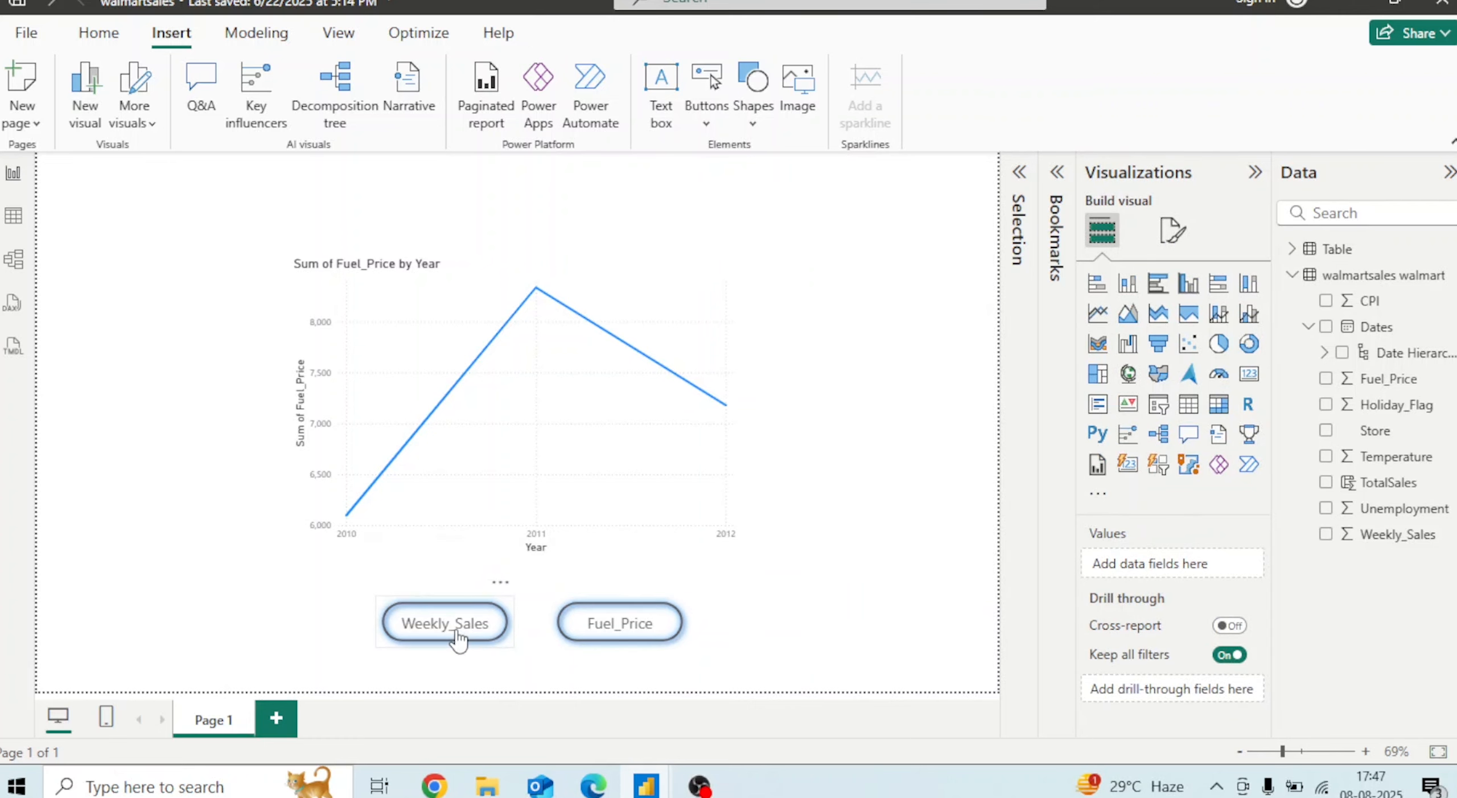
Test the Weekly_Sales and Fuel_Price buttons to switch between the two charts
ctrl+click(457, 633)
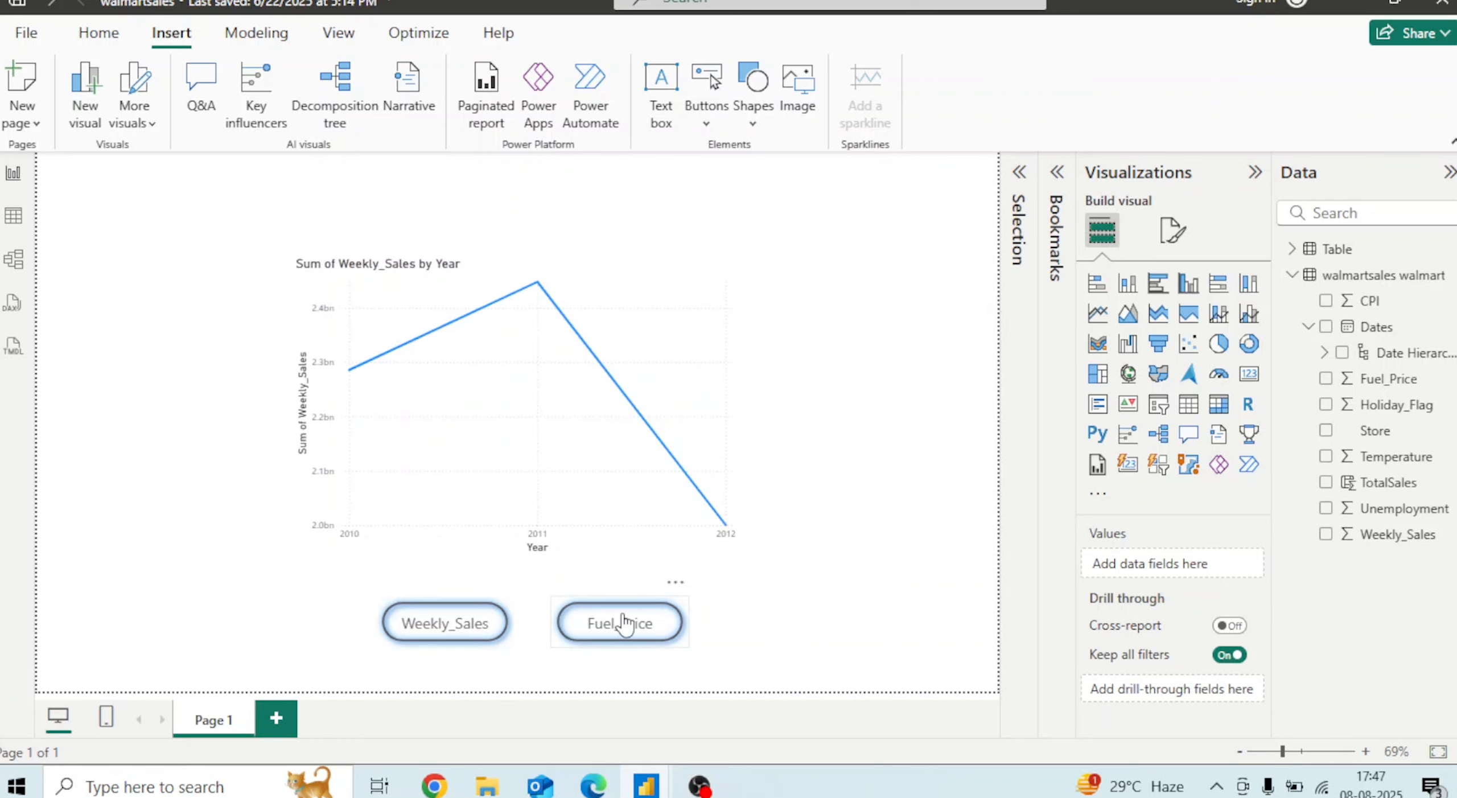
ctrl+click(624, 623)
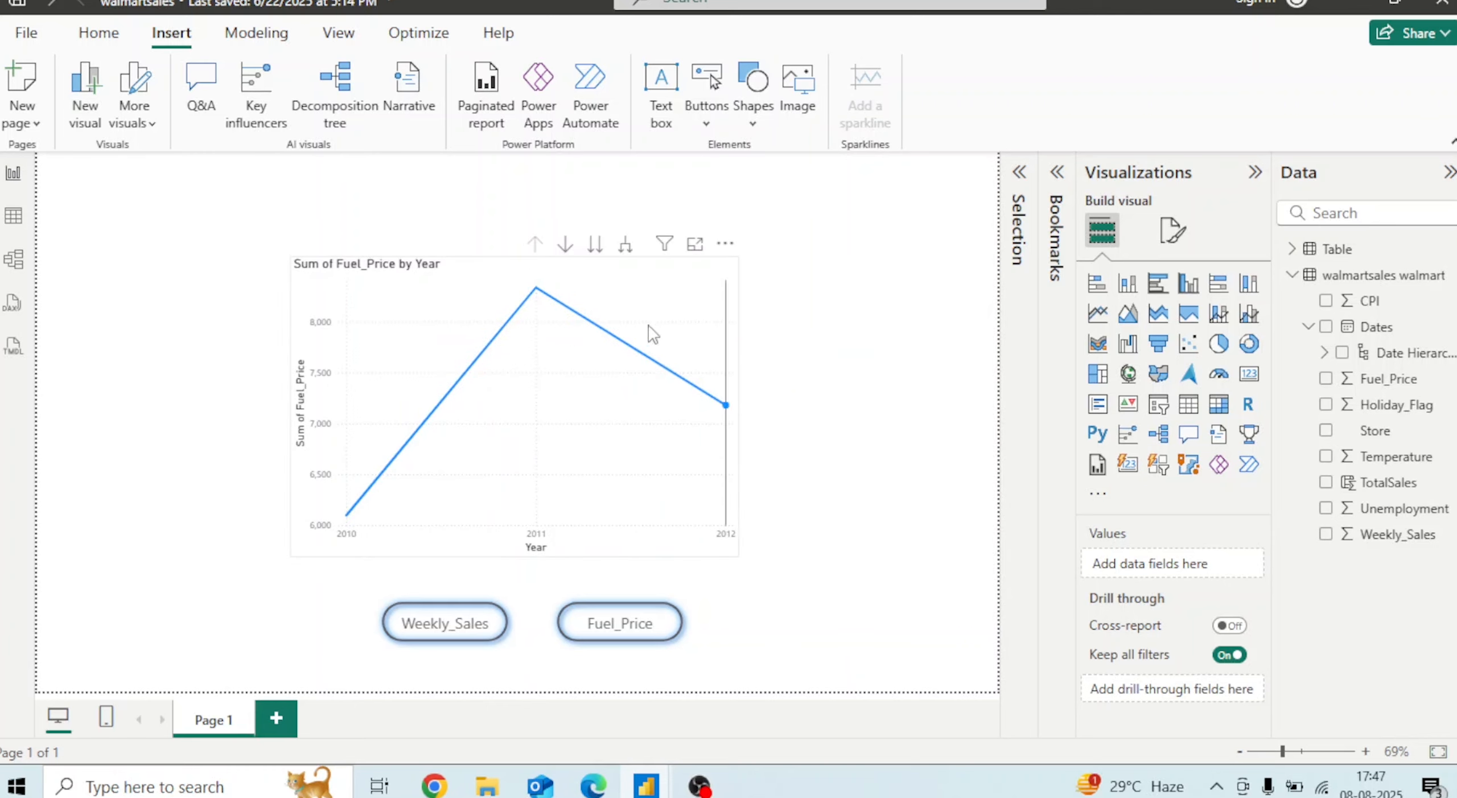
mouse_move(478, 344)
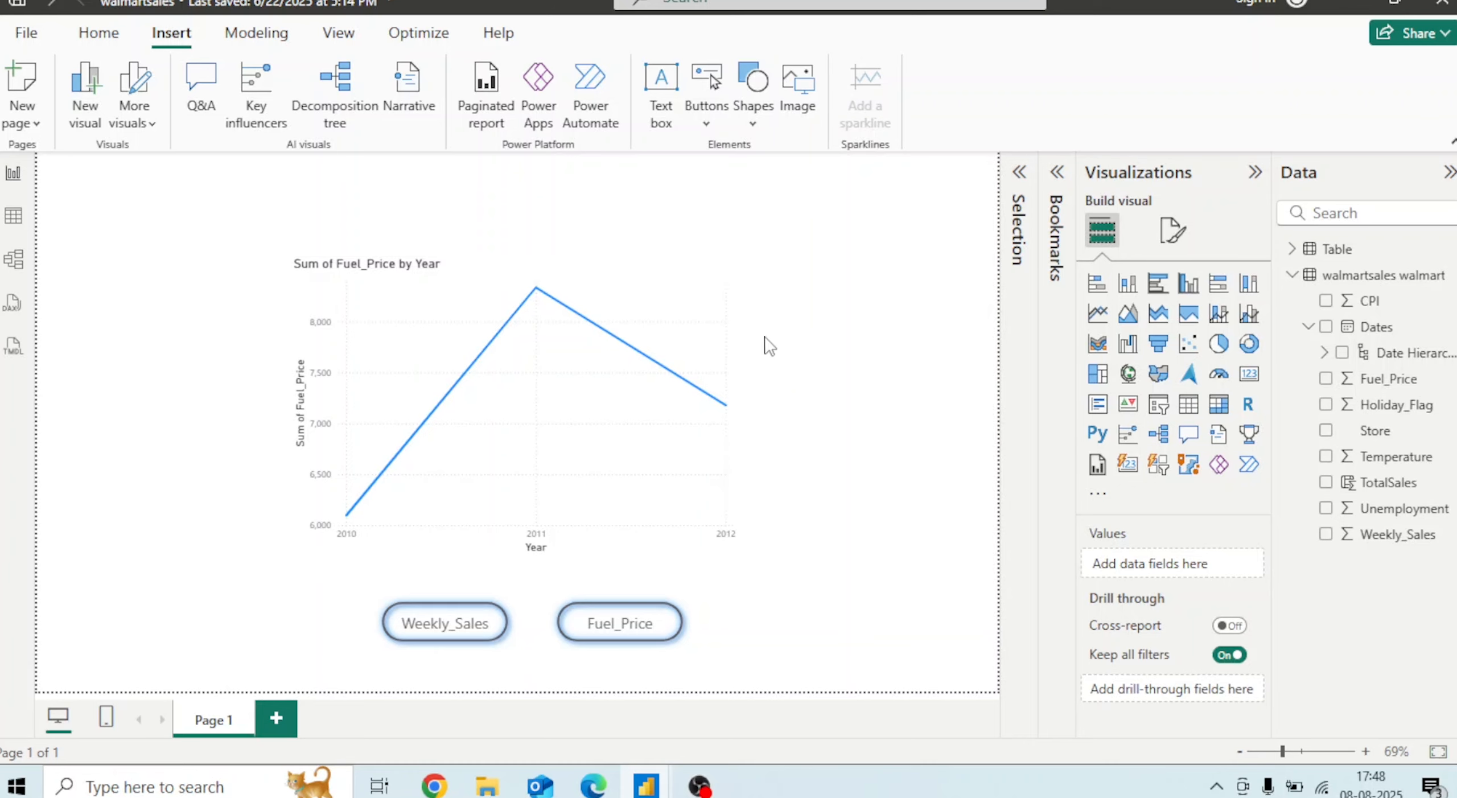
Select all visuals on the page and delete them
key(ctrl+a)
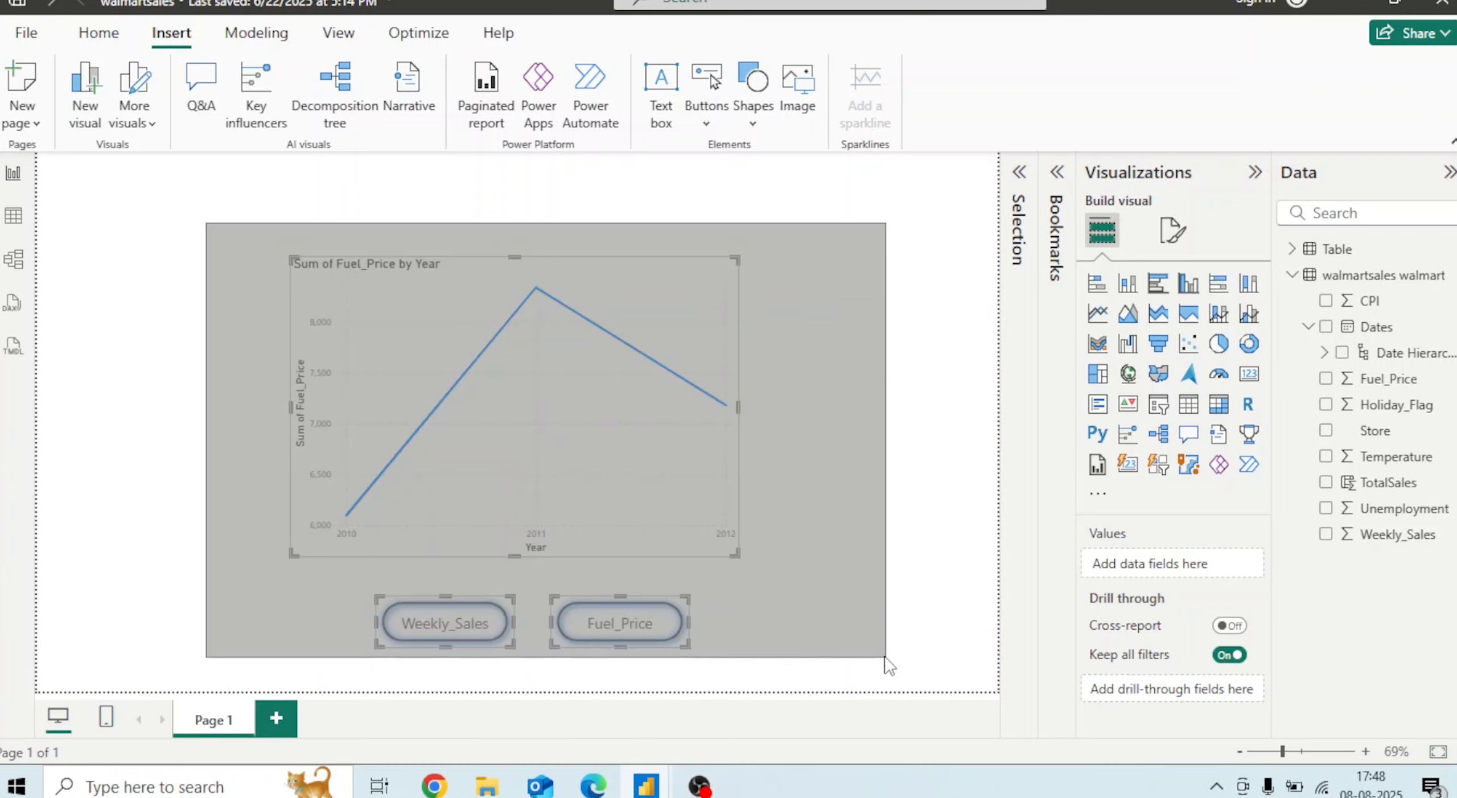
key(Delete)
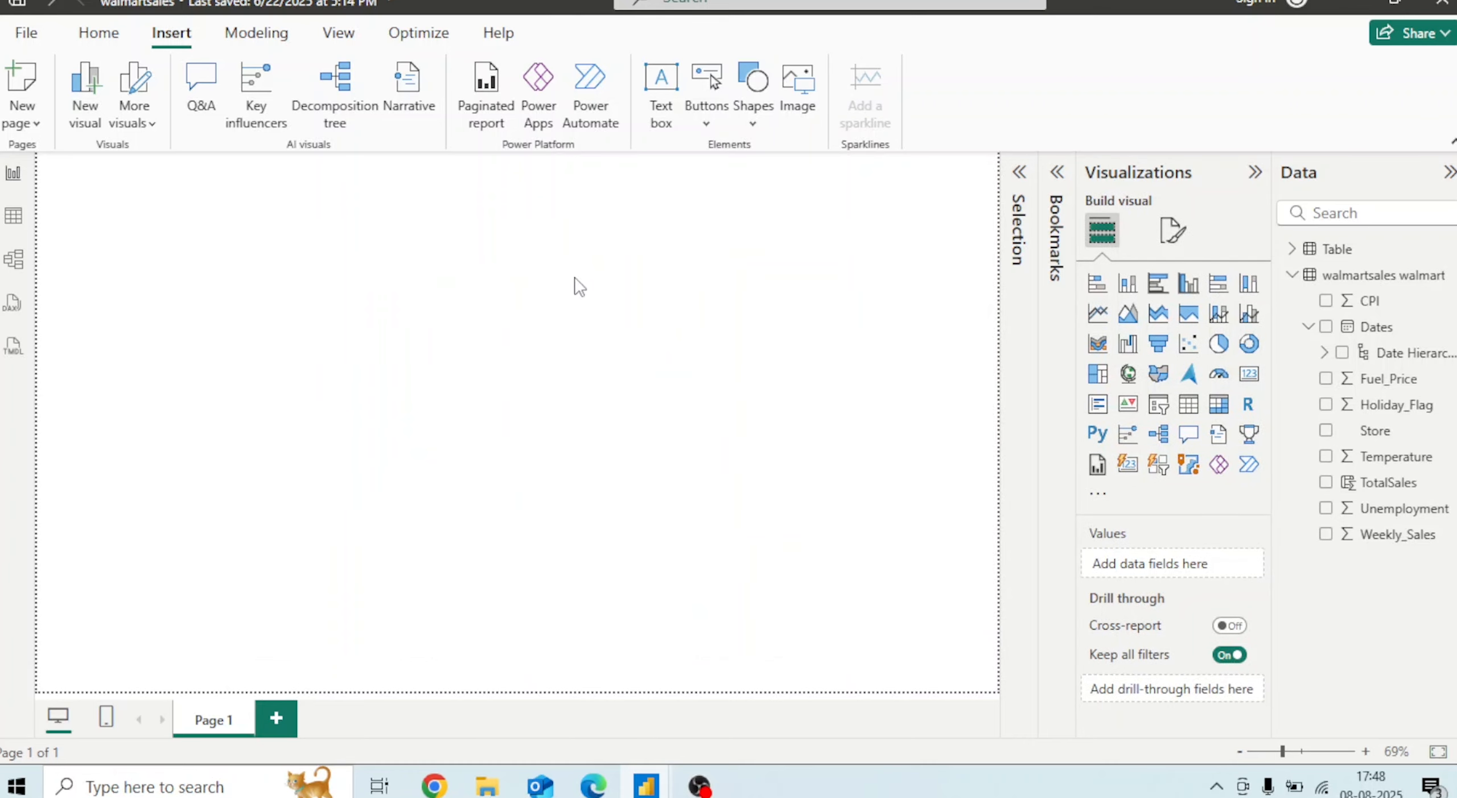
Open the Selection pane, delete the hidden Weekly Sales chart, and close the pane
click(339, 32)
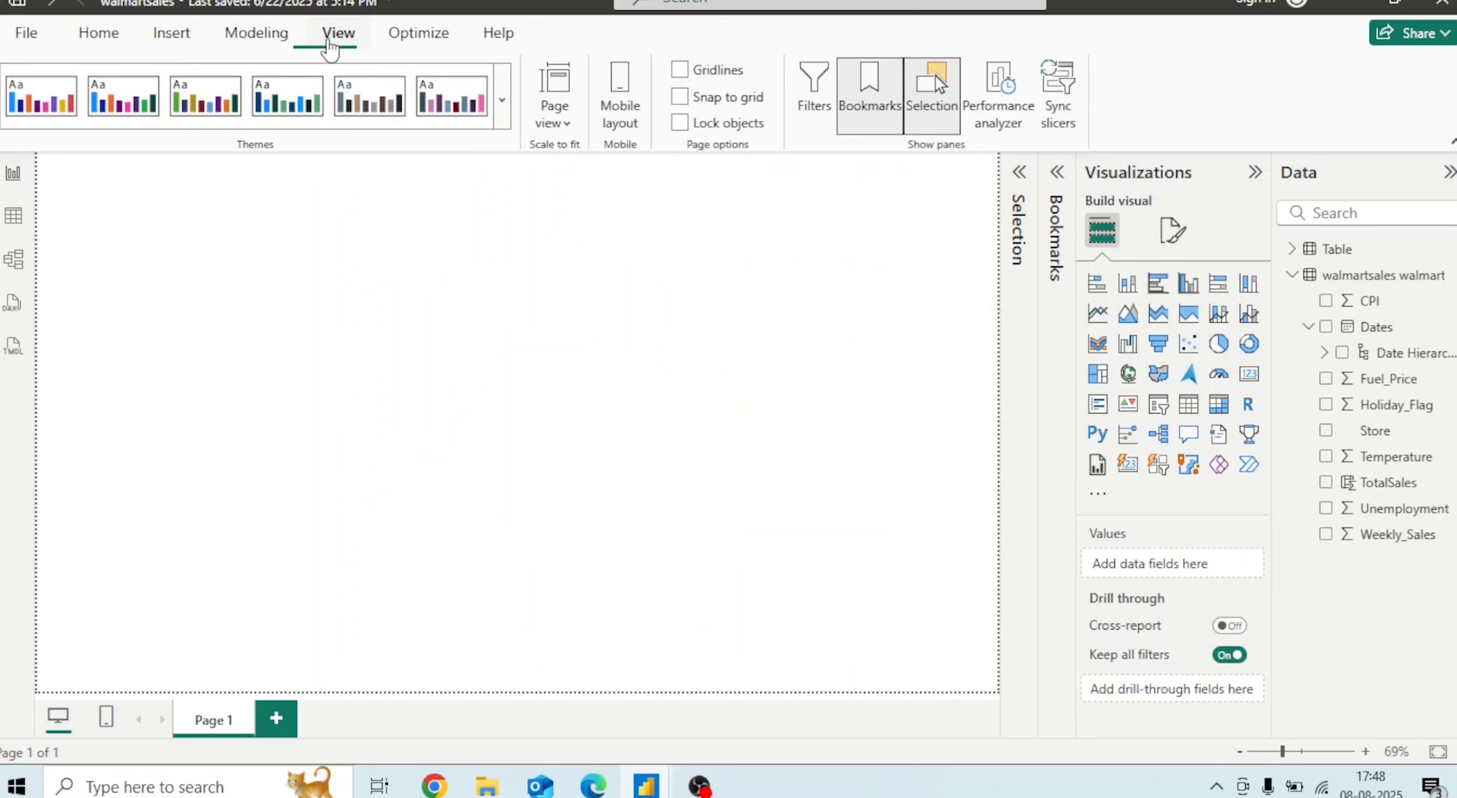
click(870, 101)
click(935, 102)
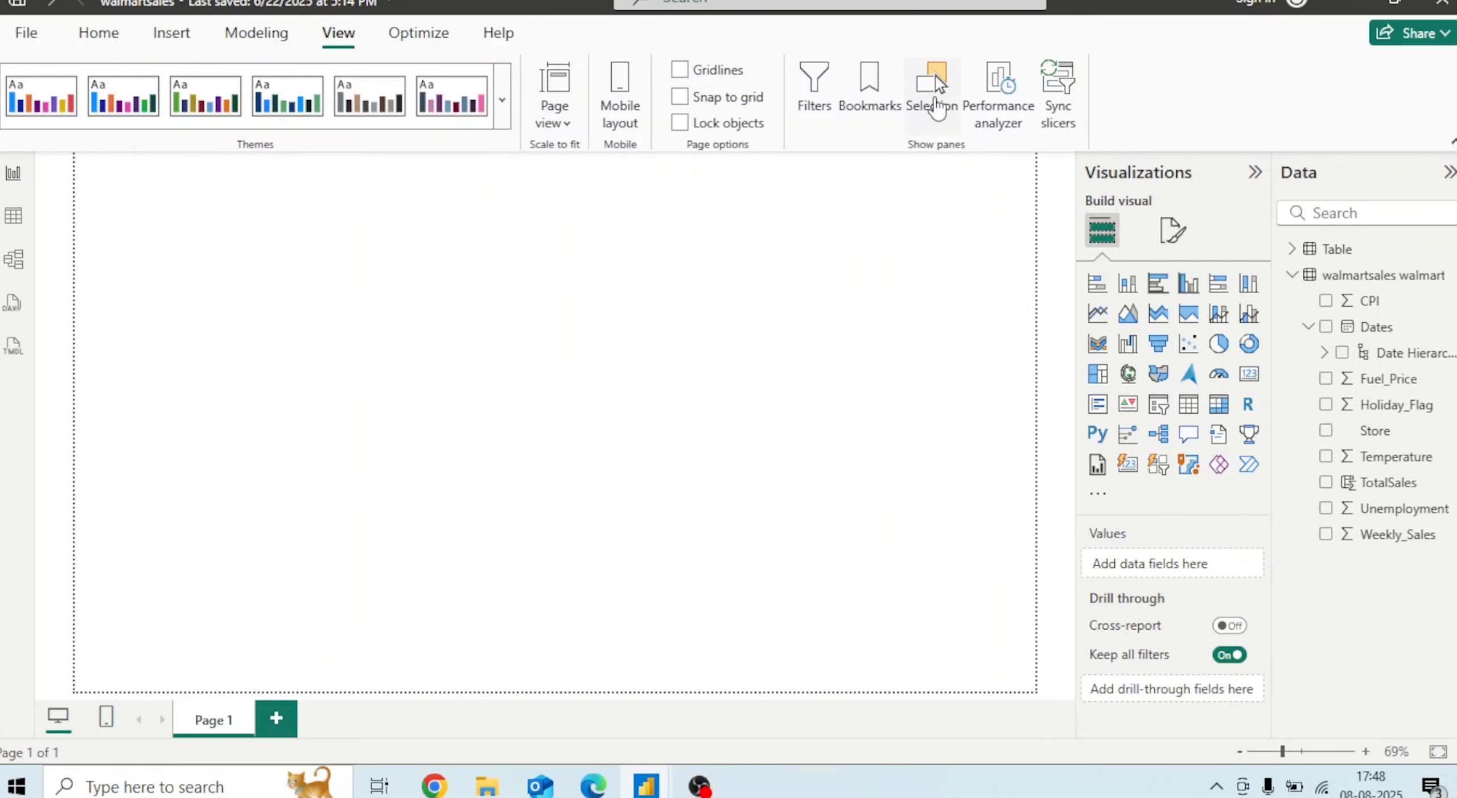
click(934, 103)
click(1047, 282)
mouse_move(475, 415)
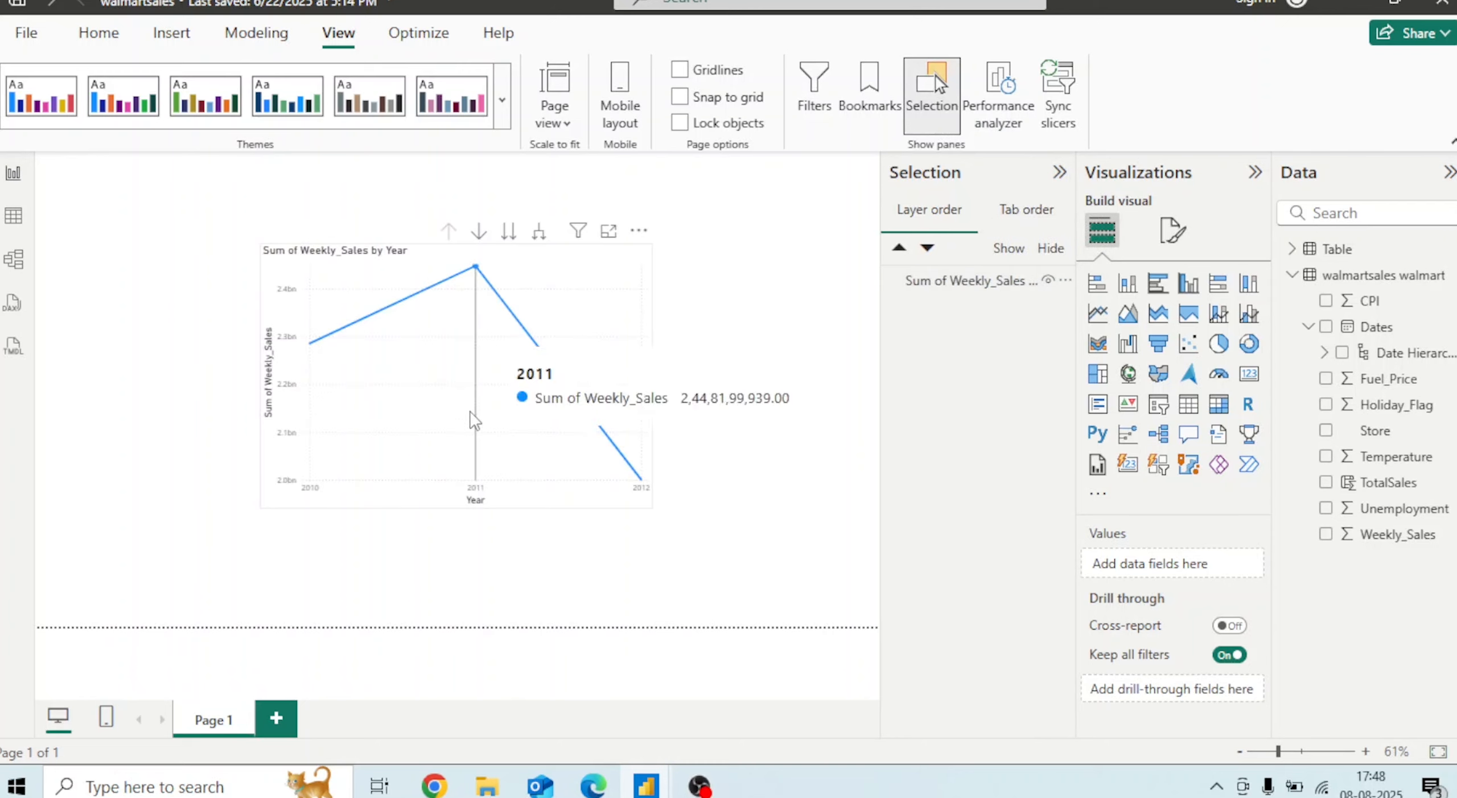
key(Delete)
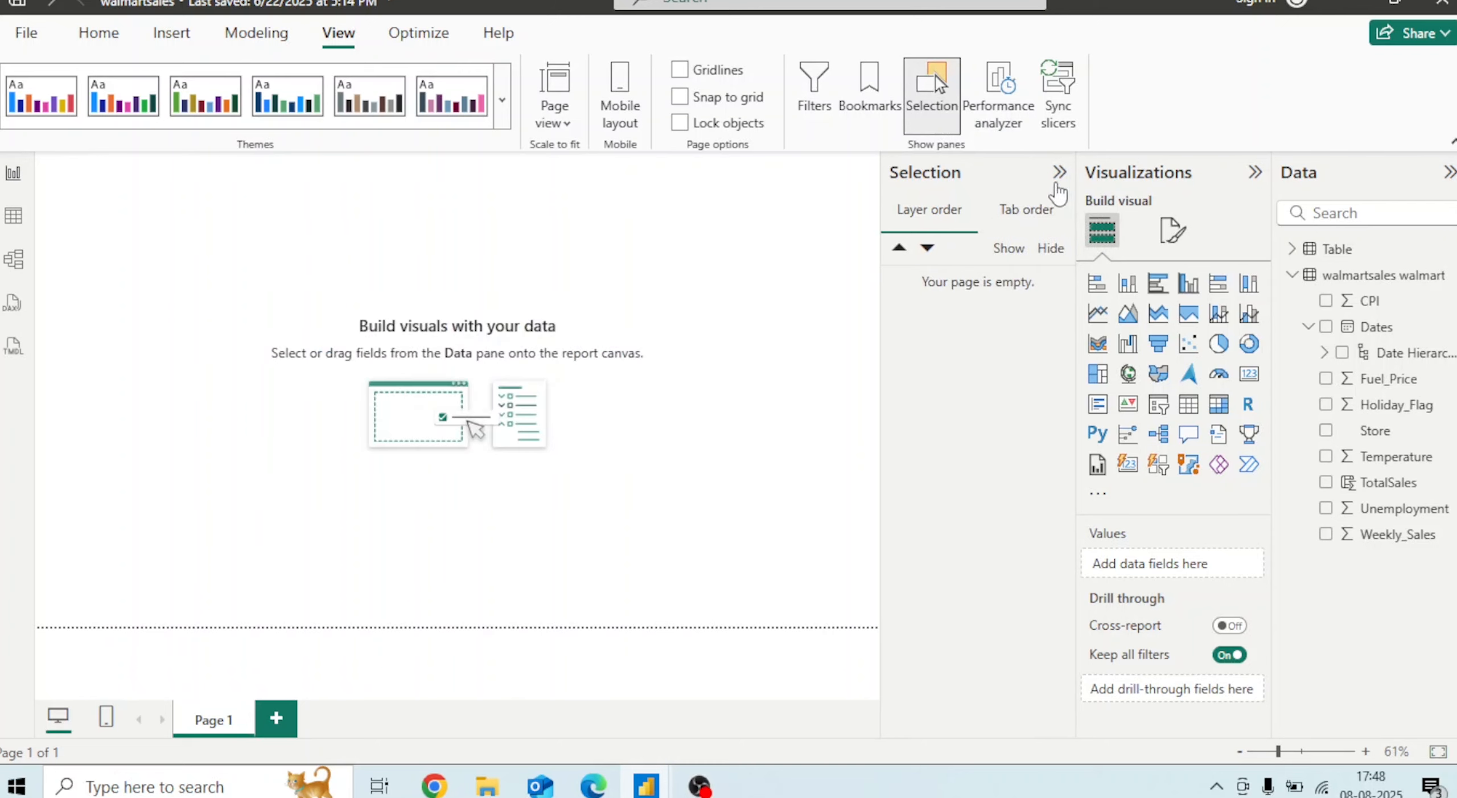
click(1058, 173)
click(931, 94)
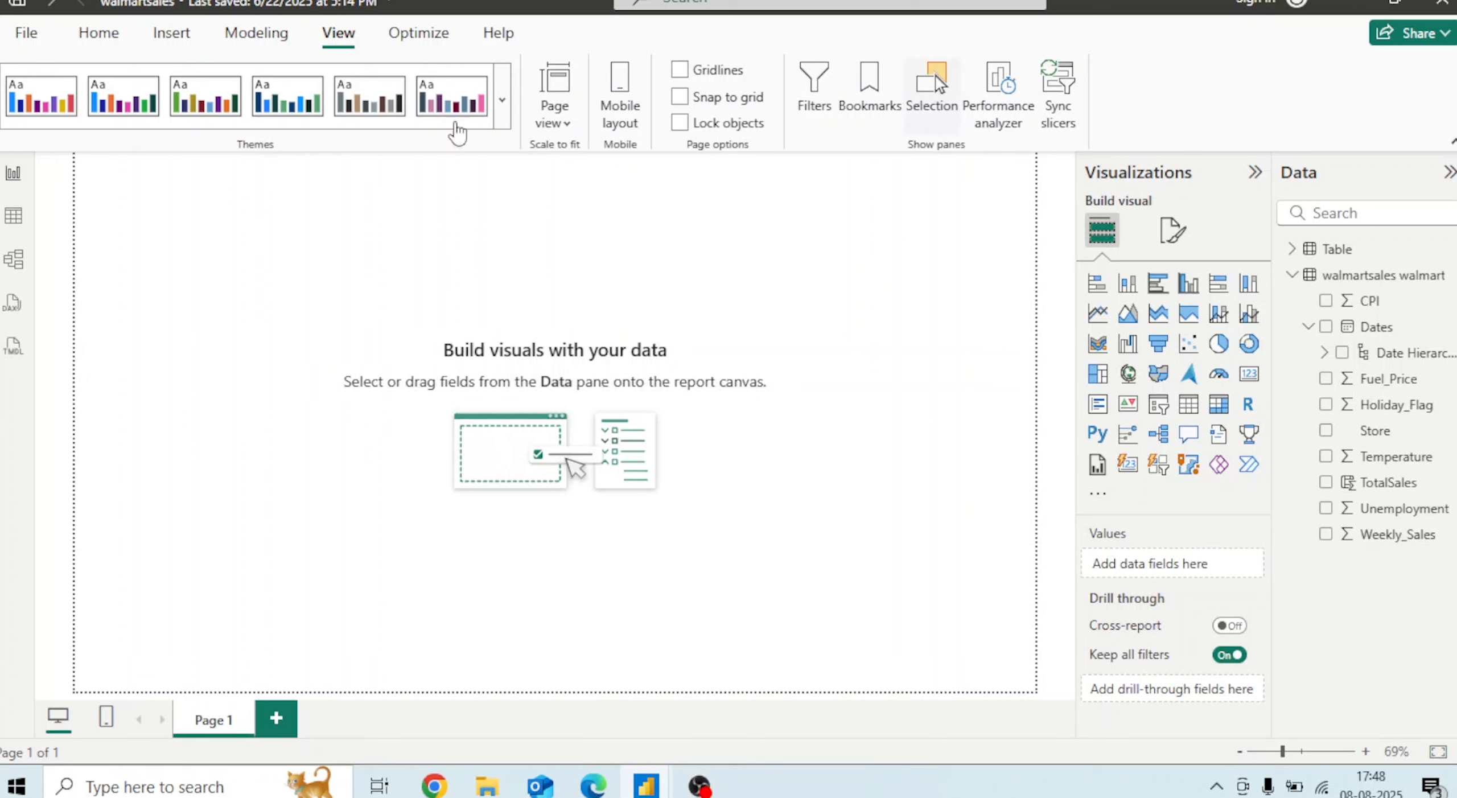
Insert a line chart, move it to the page centre and enlarge it
click(100, 34)
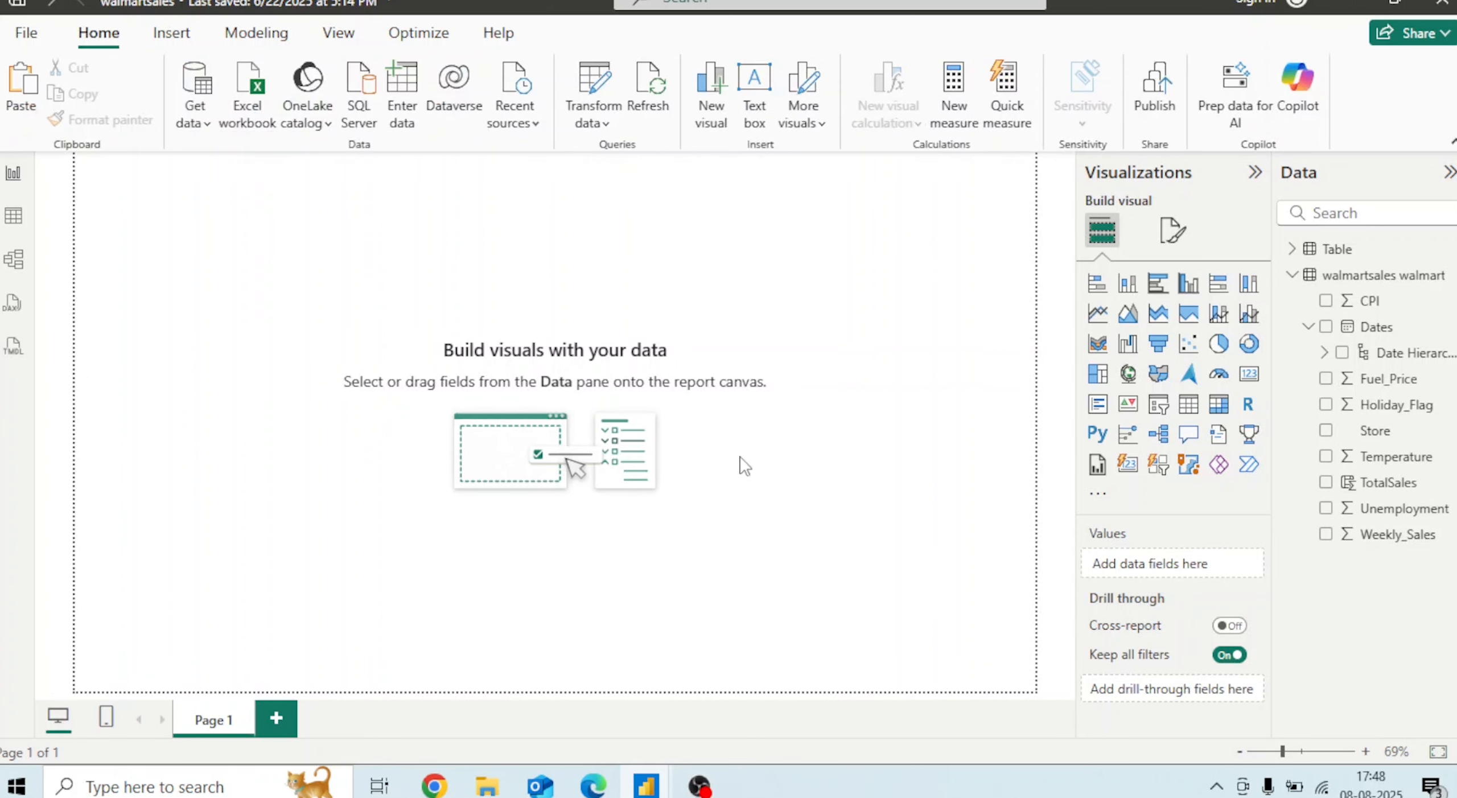
click(1098, 313)
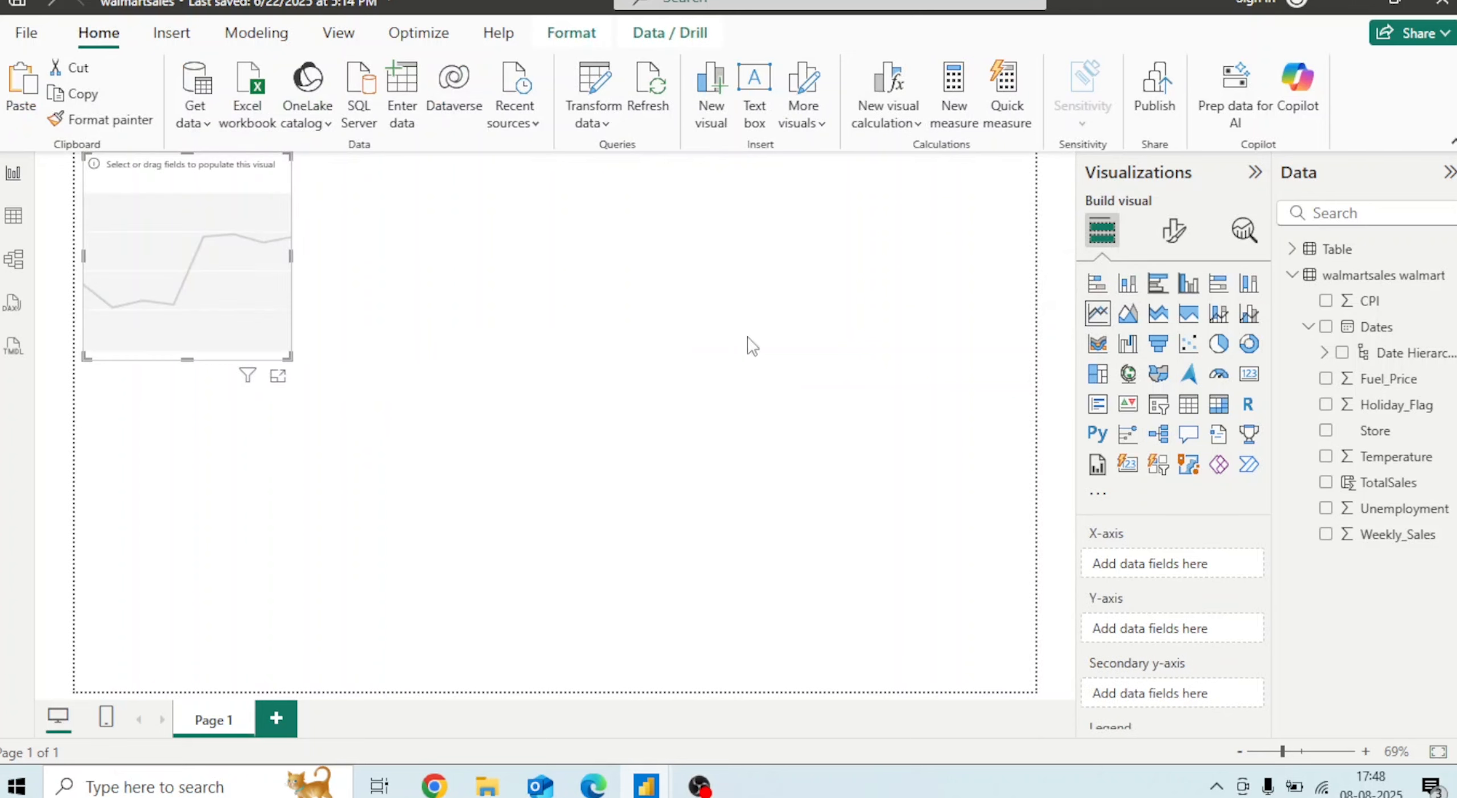
drag(256, 288, 563, 382)
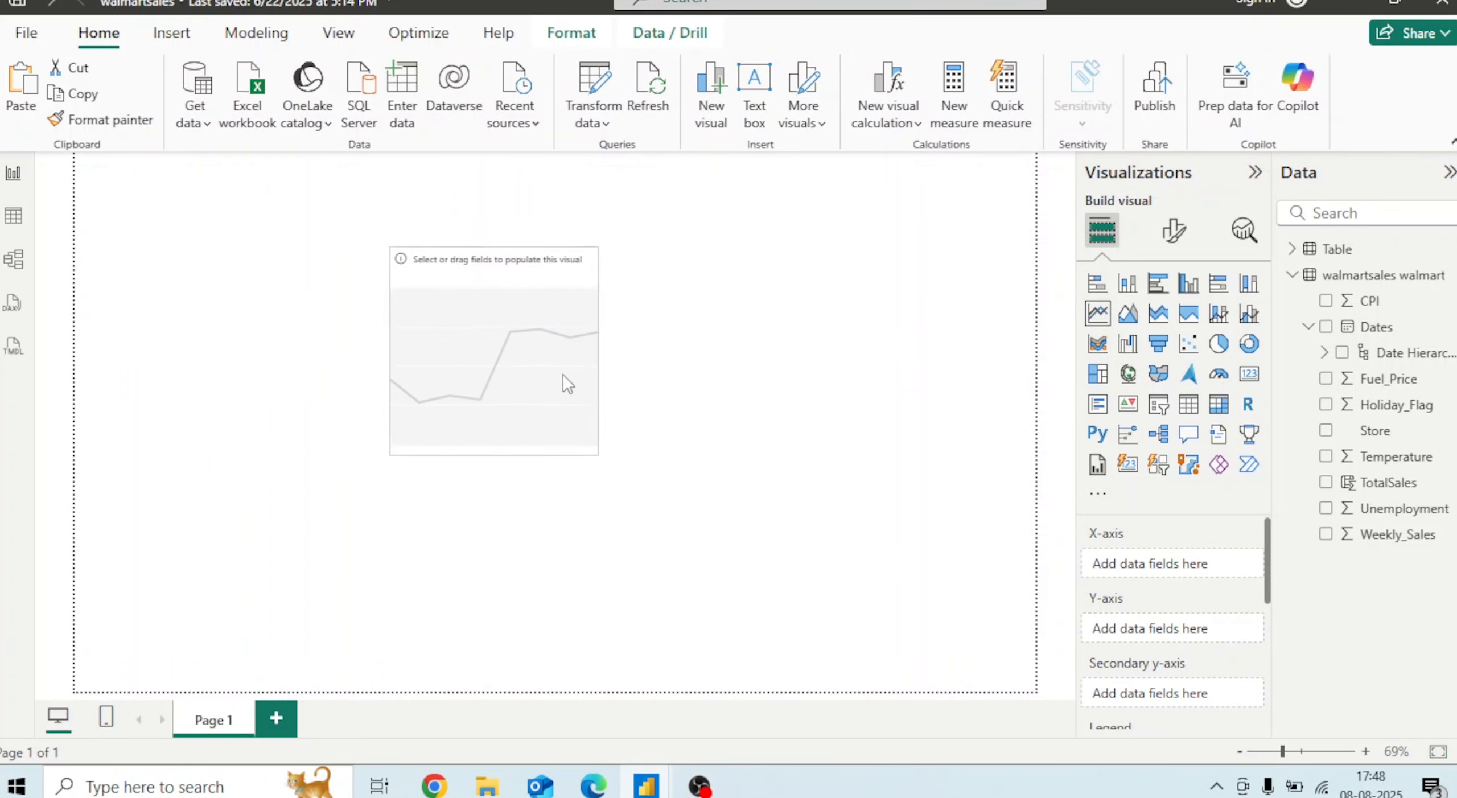
drag(596, 451, 812, 519)
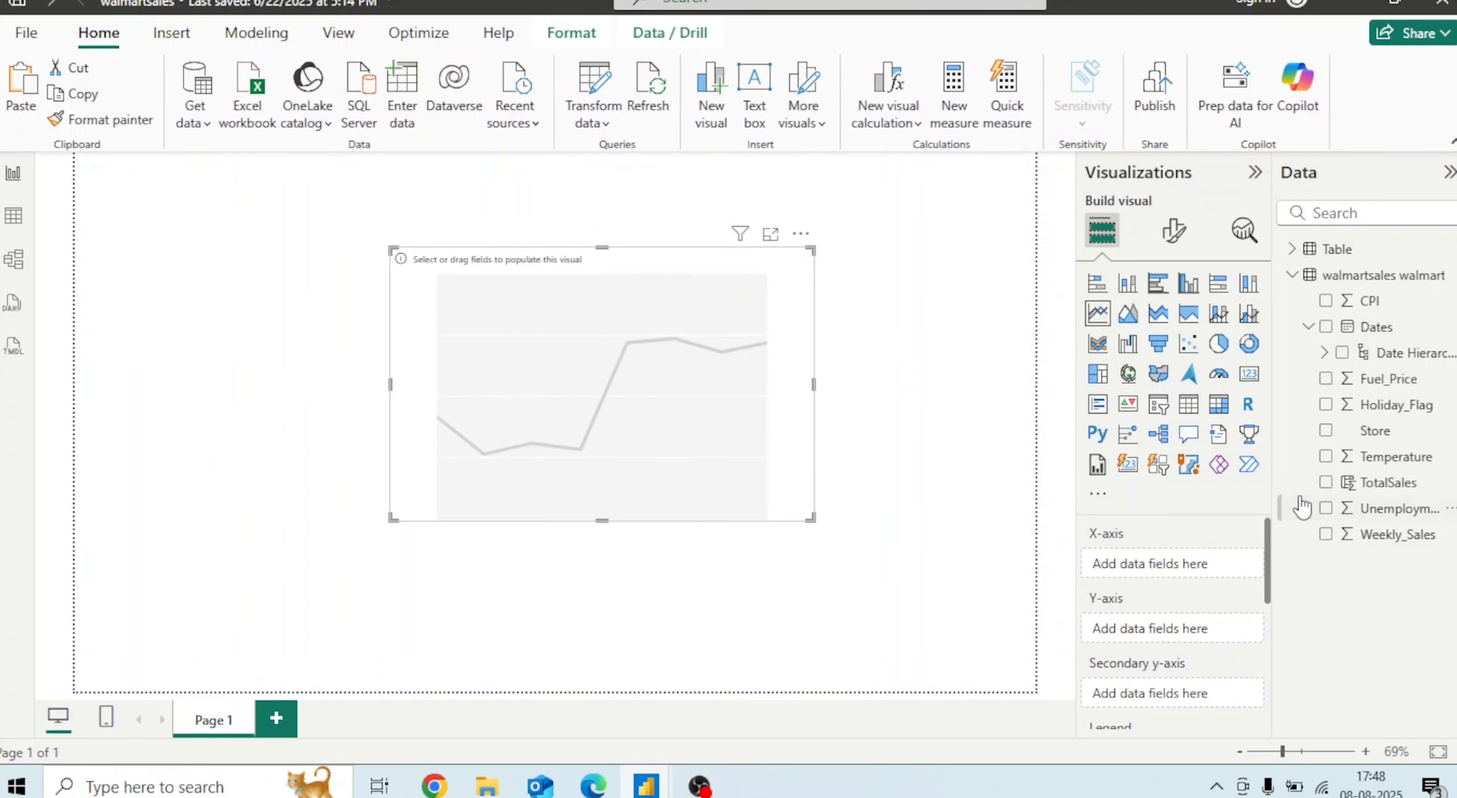
Add the Dates hierarchy to the X-axis keeping only Year and Month, and nudge the chart upward
drag(1377, 327, 1186, 574)
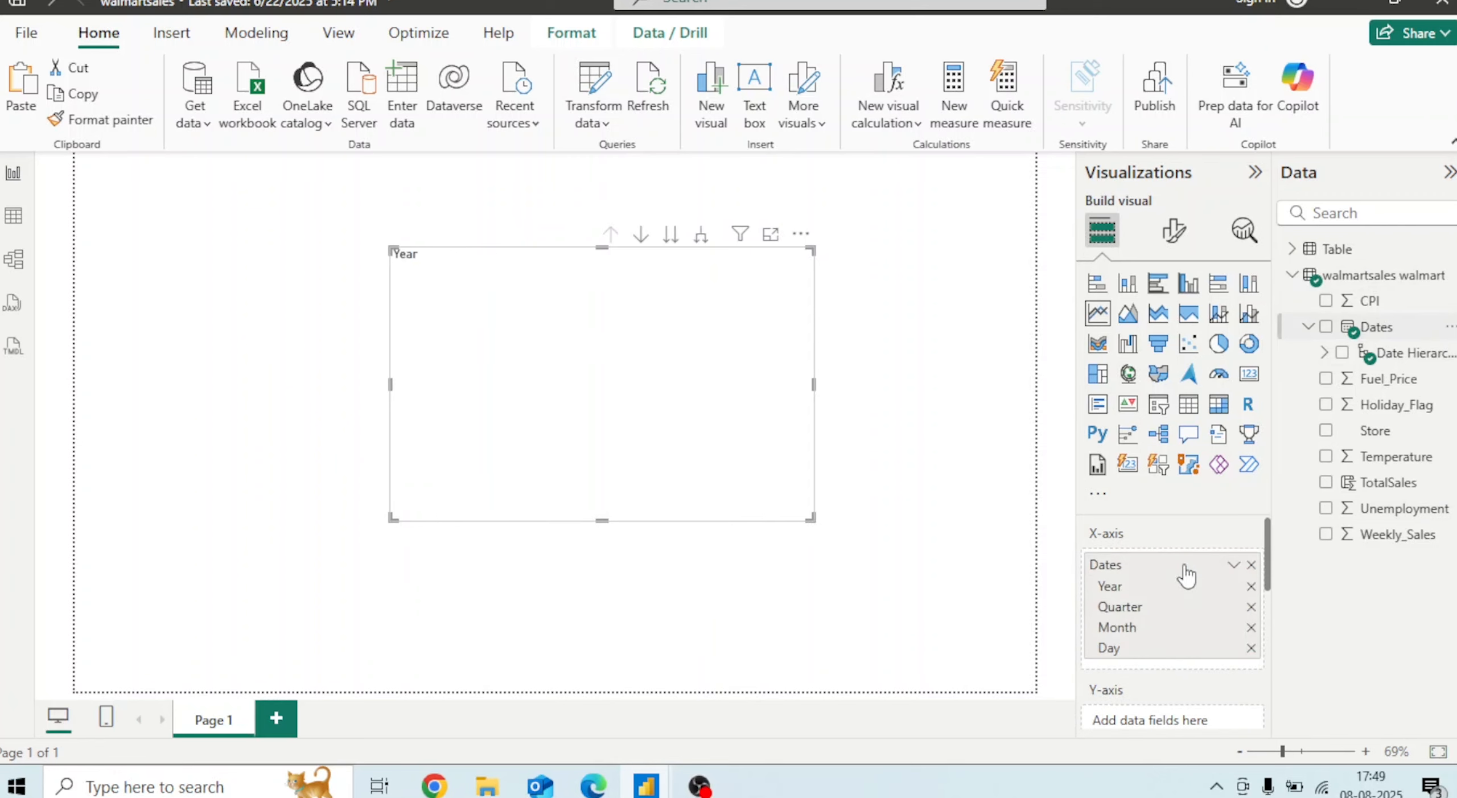
click(1251, 607)
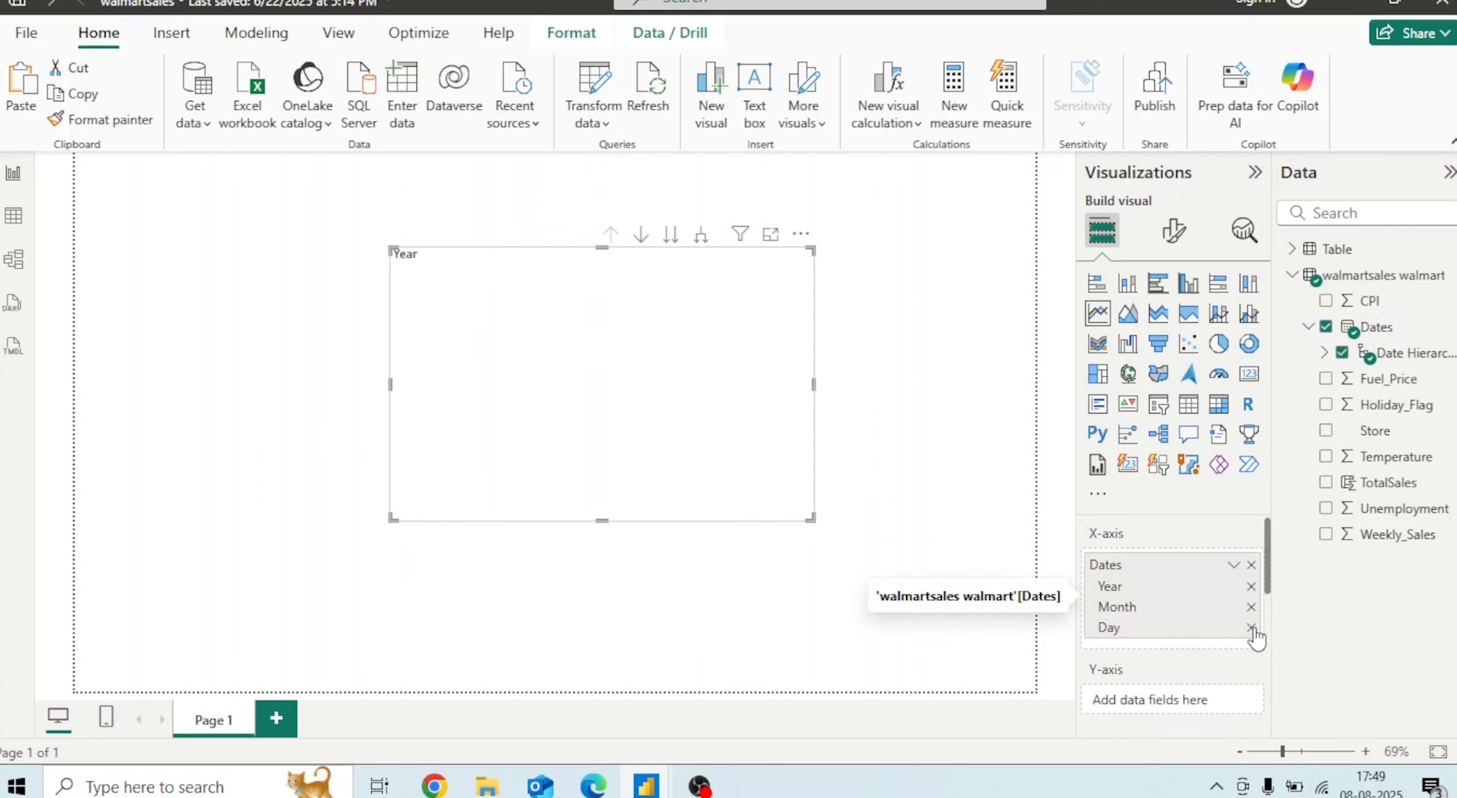
click(1251, 627)
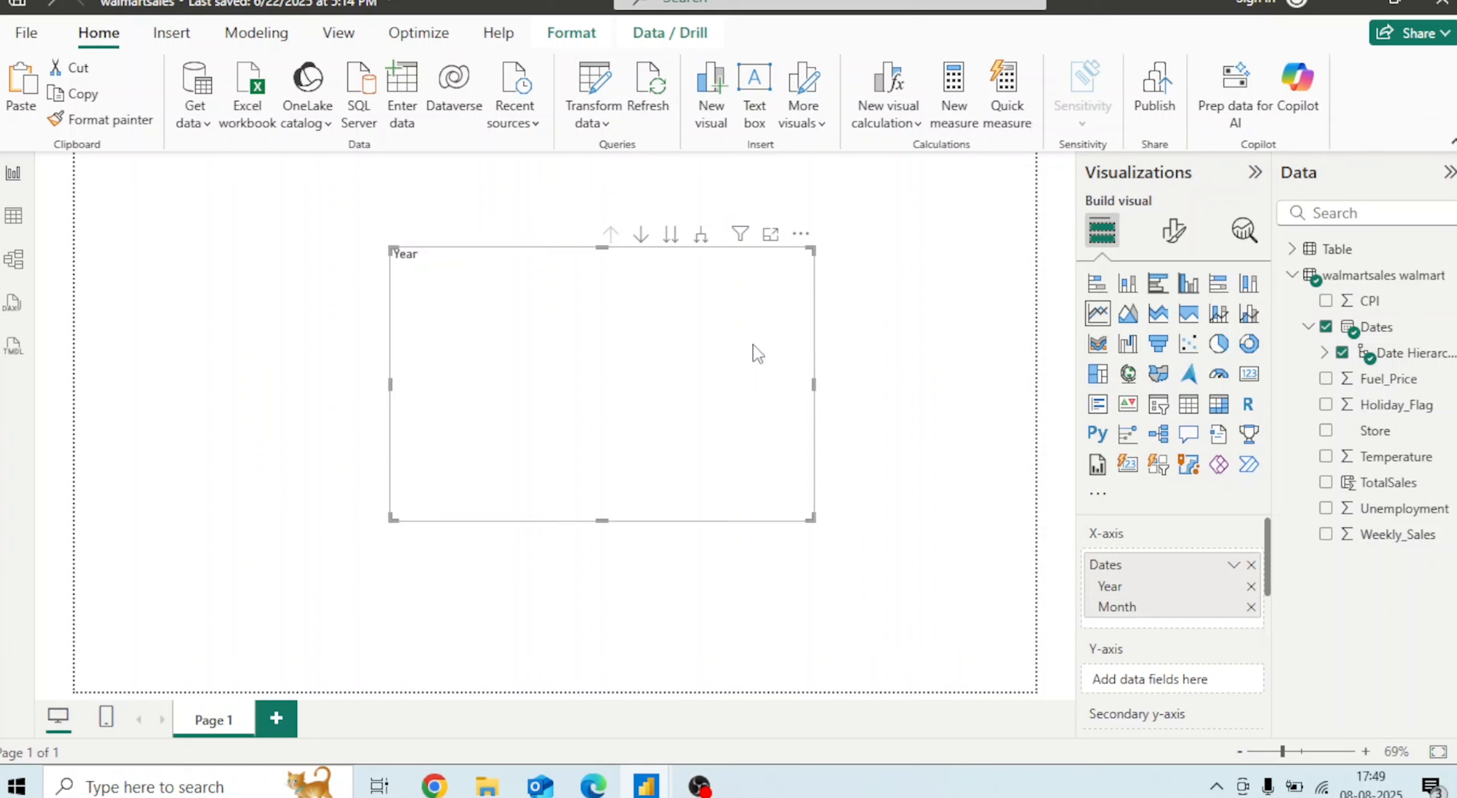
drag(731, 316, 670, 300)
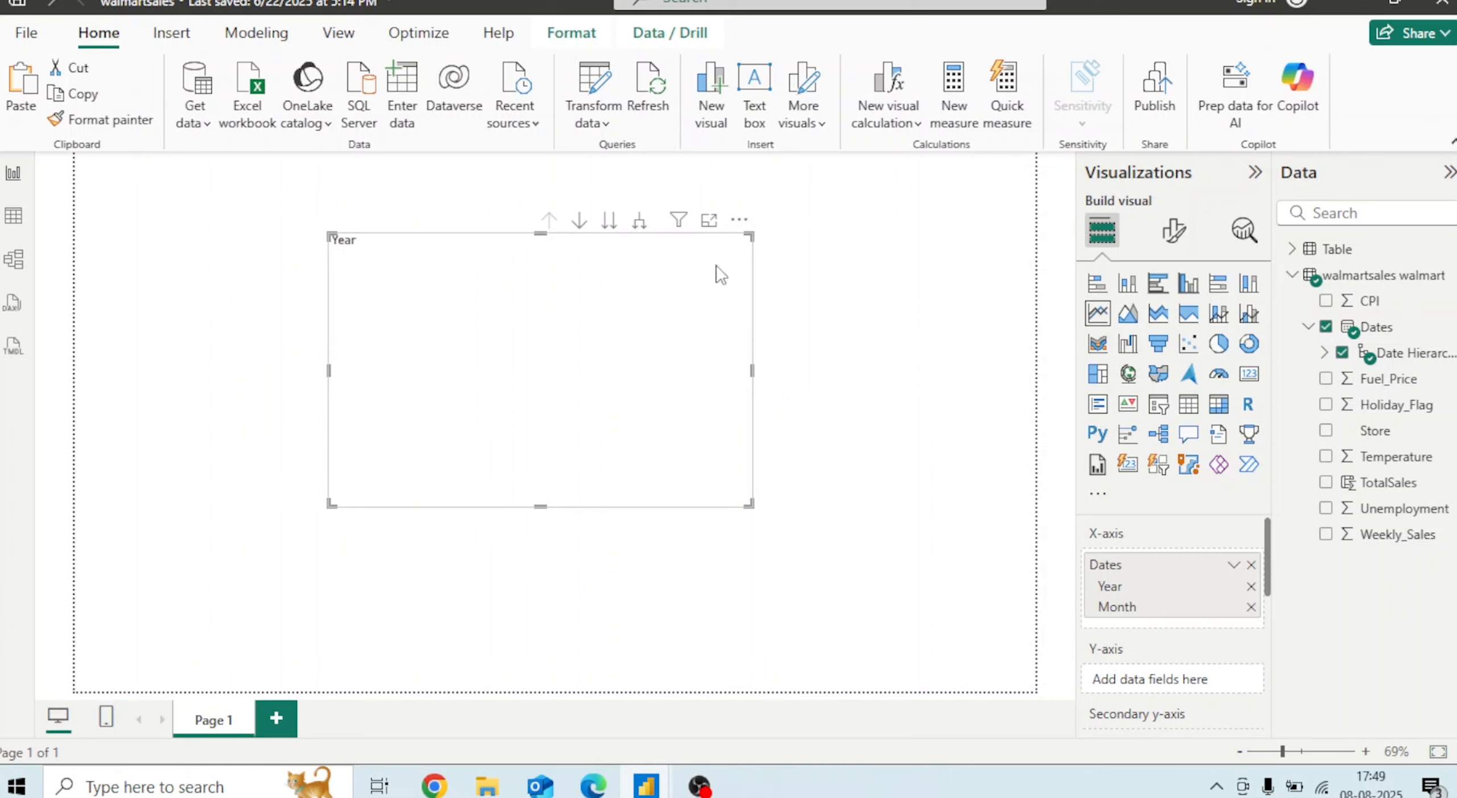
Create a new Fields parameter and name it DataAnalysis
click(252, 54)
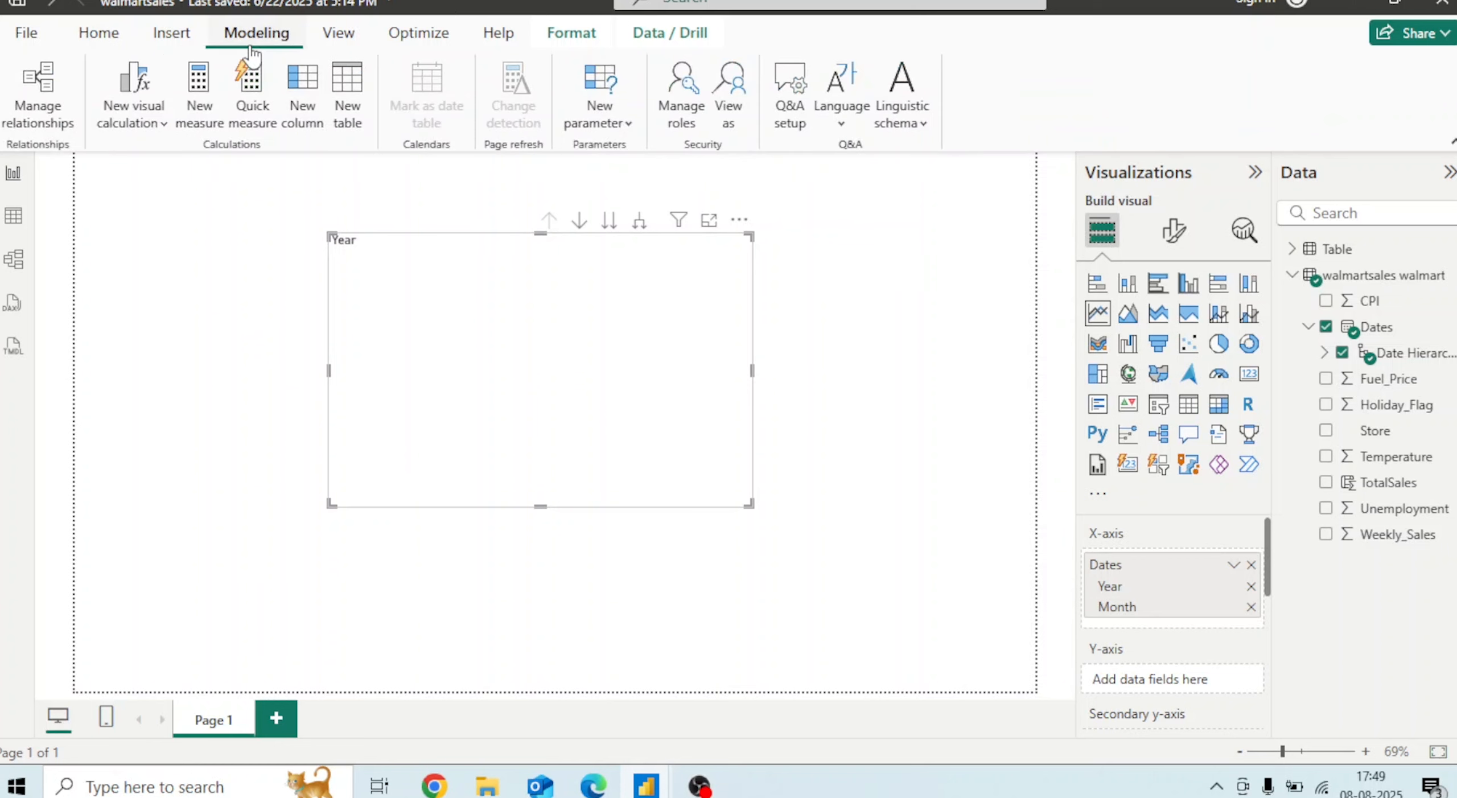
click(615, 128)
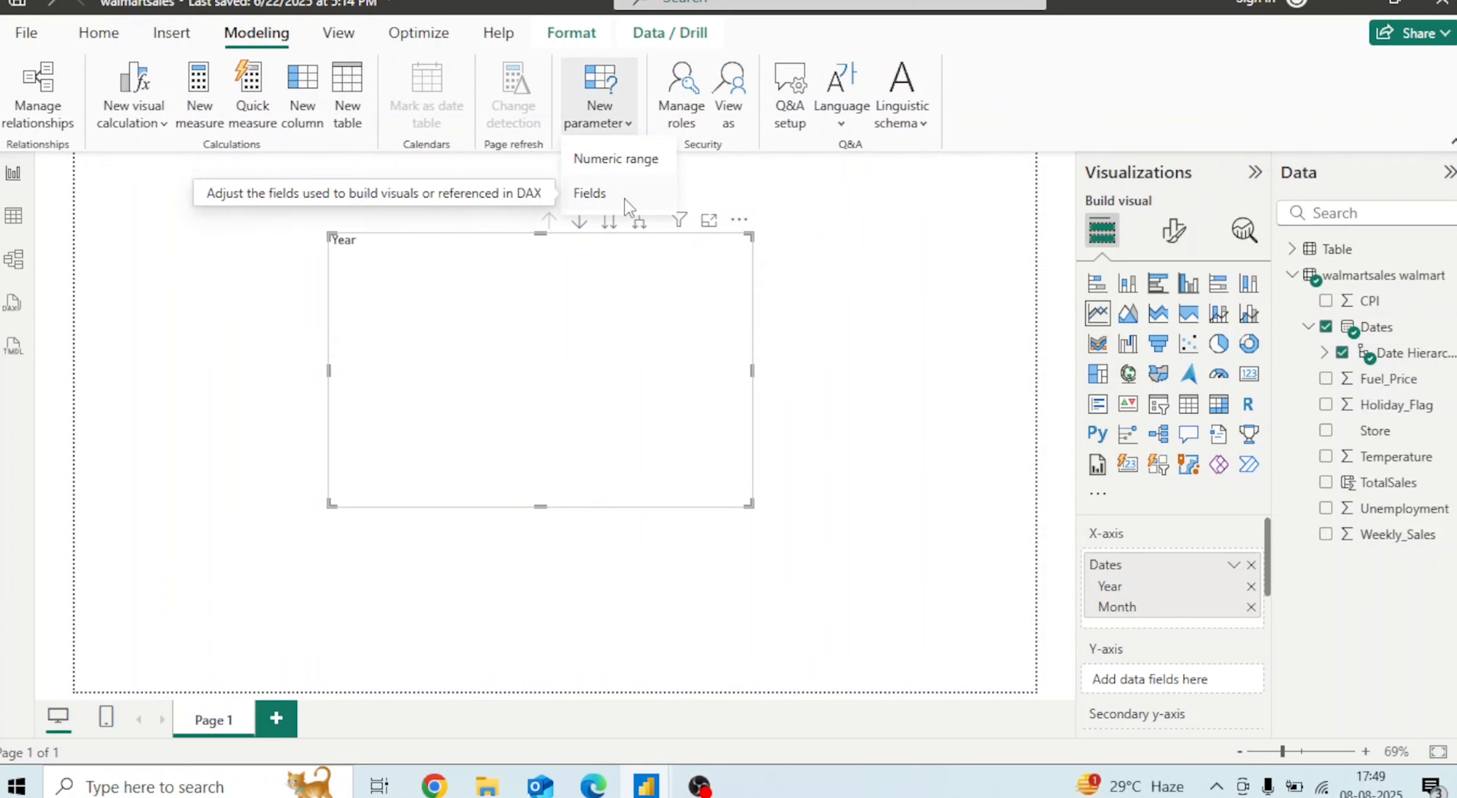
click(609, 196)
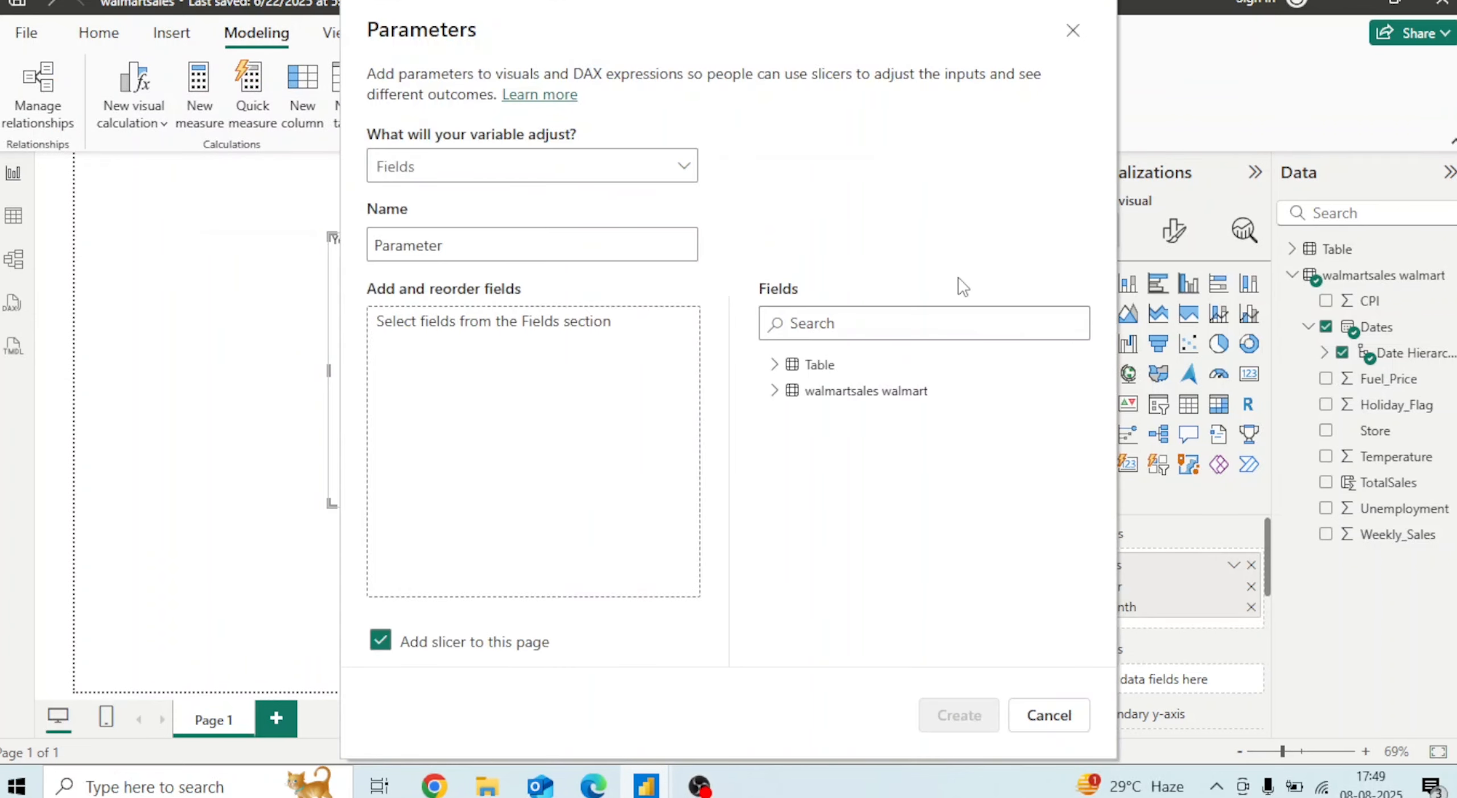
click(581, 251)
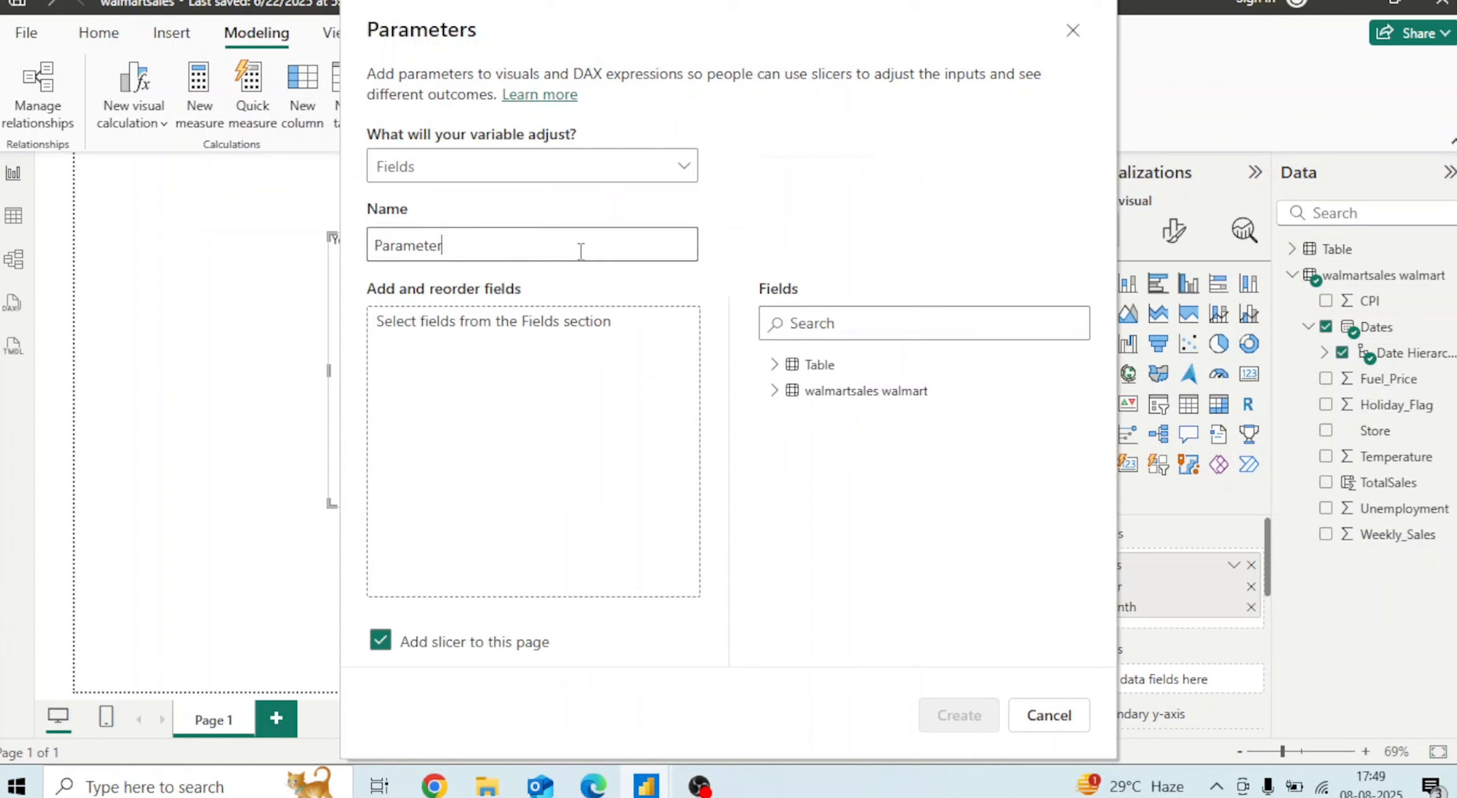
key(BackSpace)
key(BackSpace)
key(BackSpace)
key(BackSpace)
key(BackSpace)
key(BackSpace)
key(BackSpace)
key(BackSpace)
click(555, 245)
click(935, 295)
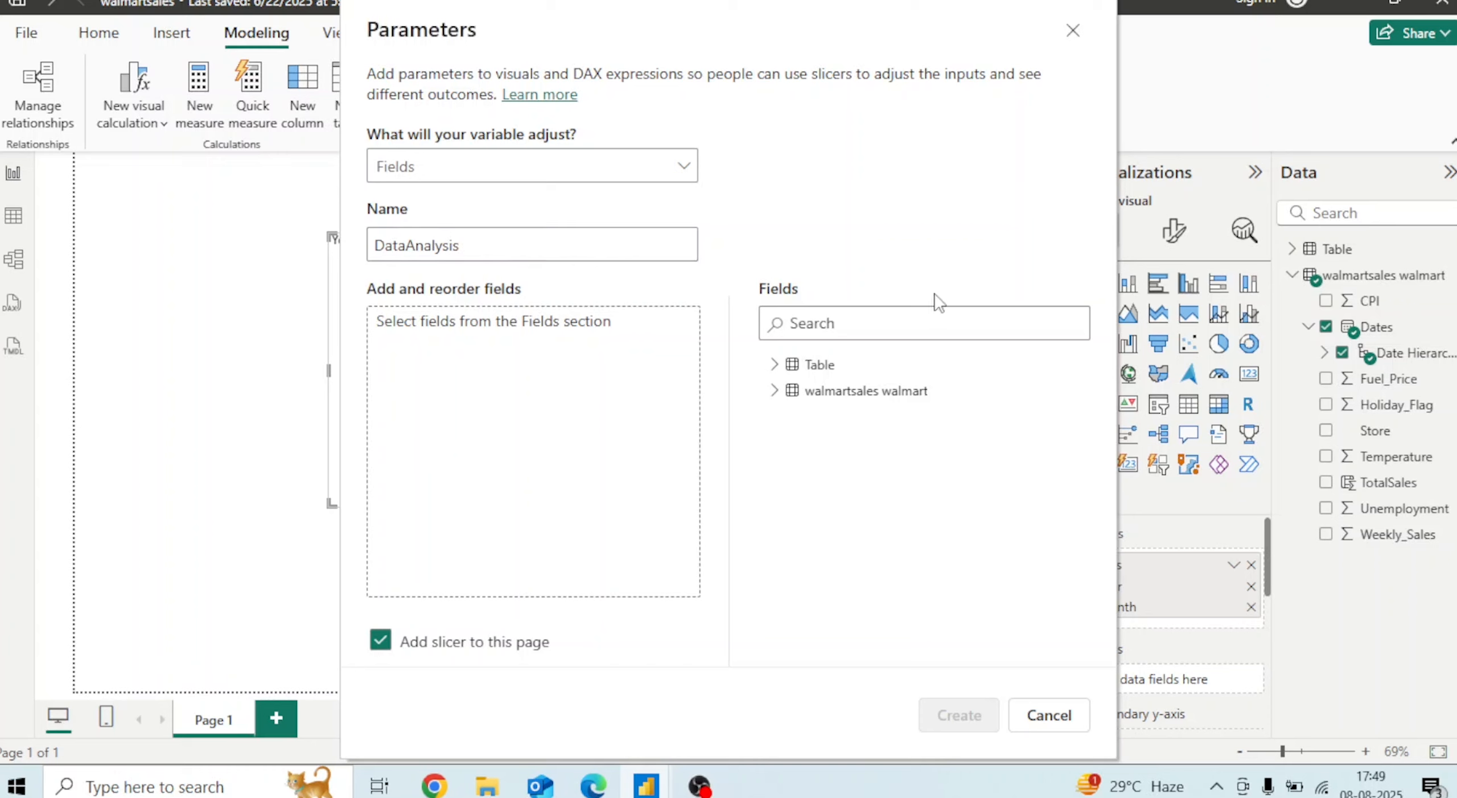
Add Weekly_Sales and Fuel_Price from the walmartsales table to the parameter and create it with a slicer on the page
click(777, 393)
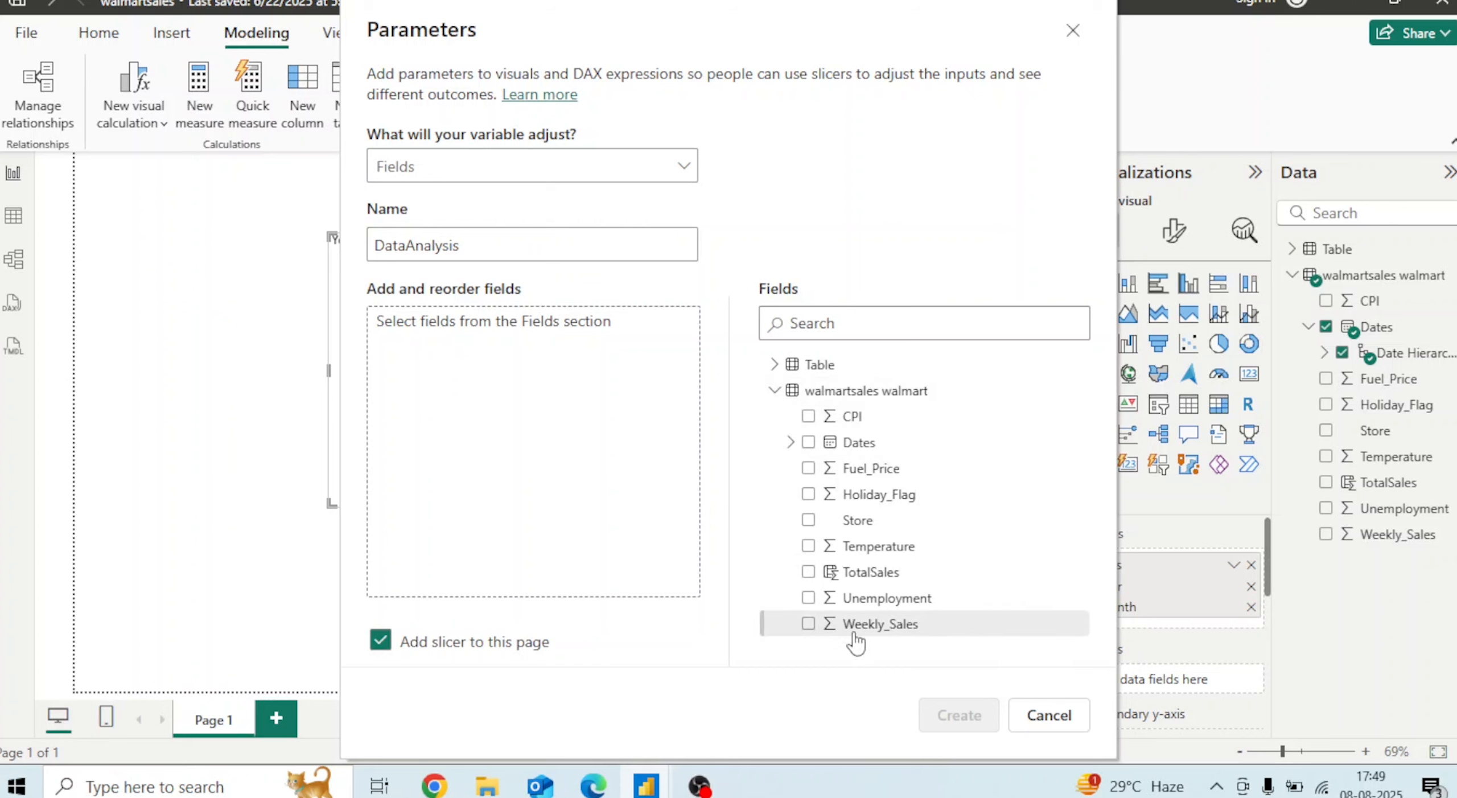
drag(867, 626, 540, 359)
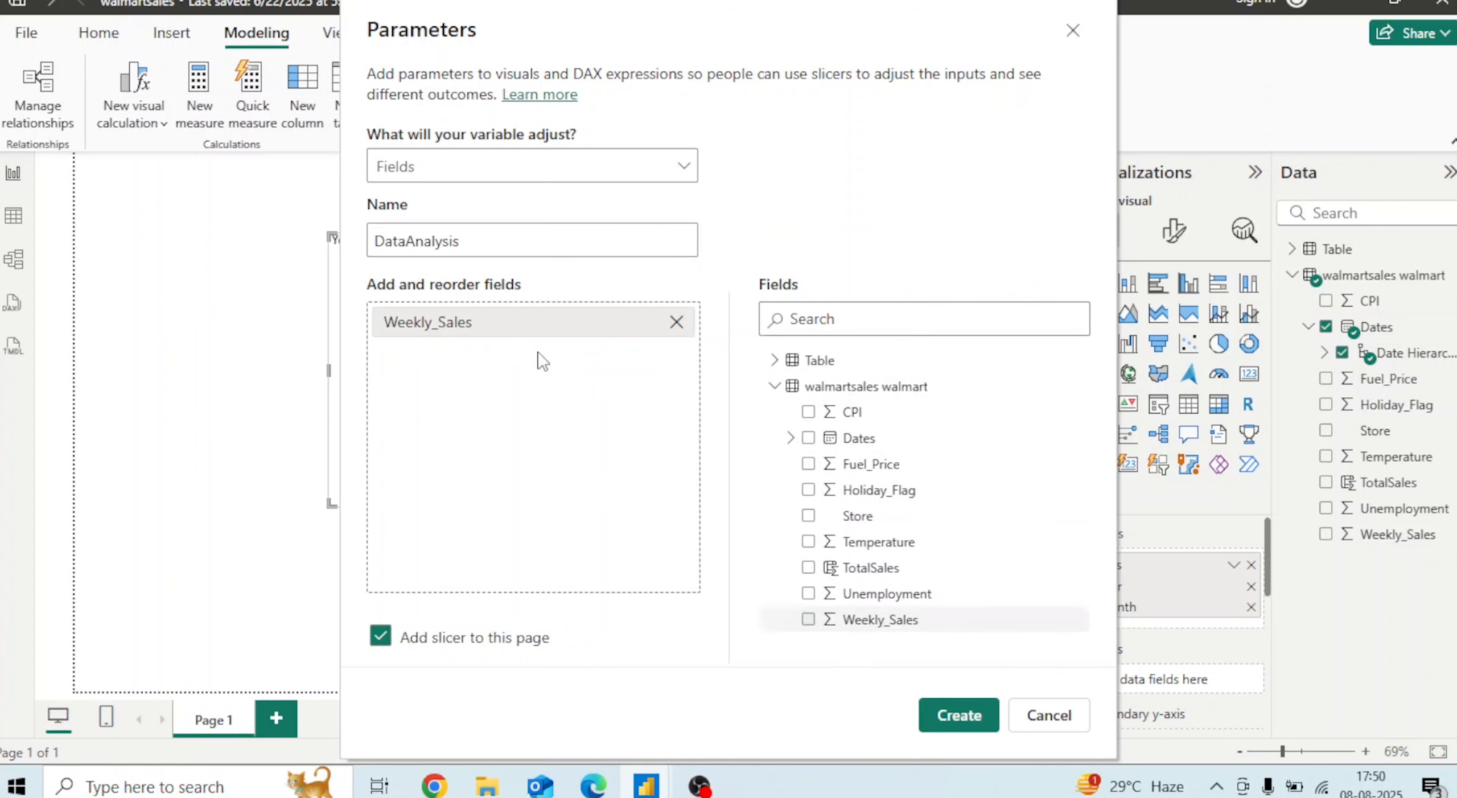
drag(888, 473, 545, 423)
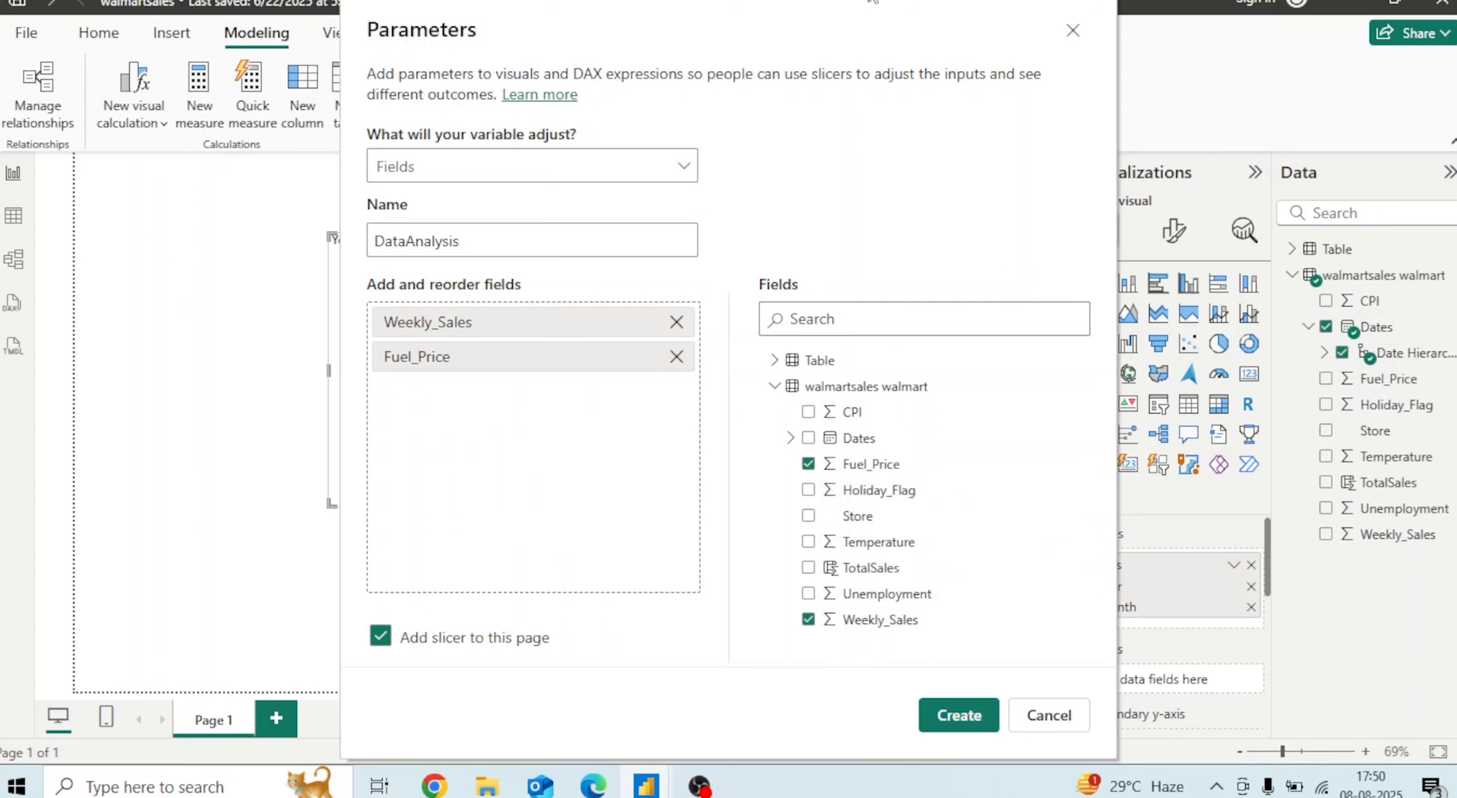
drag(765, 23, 1193, 103)
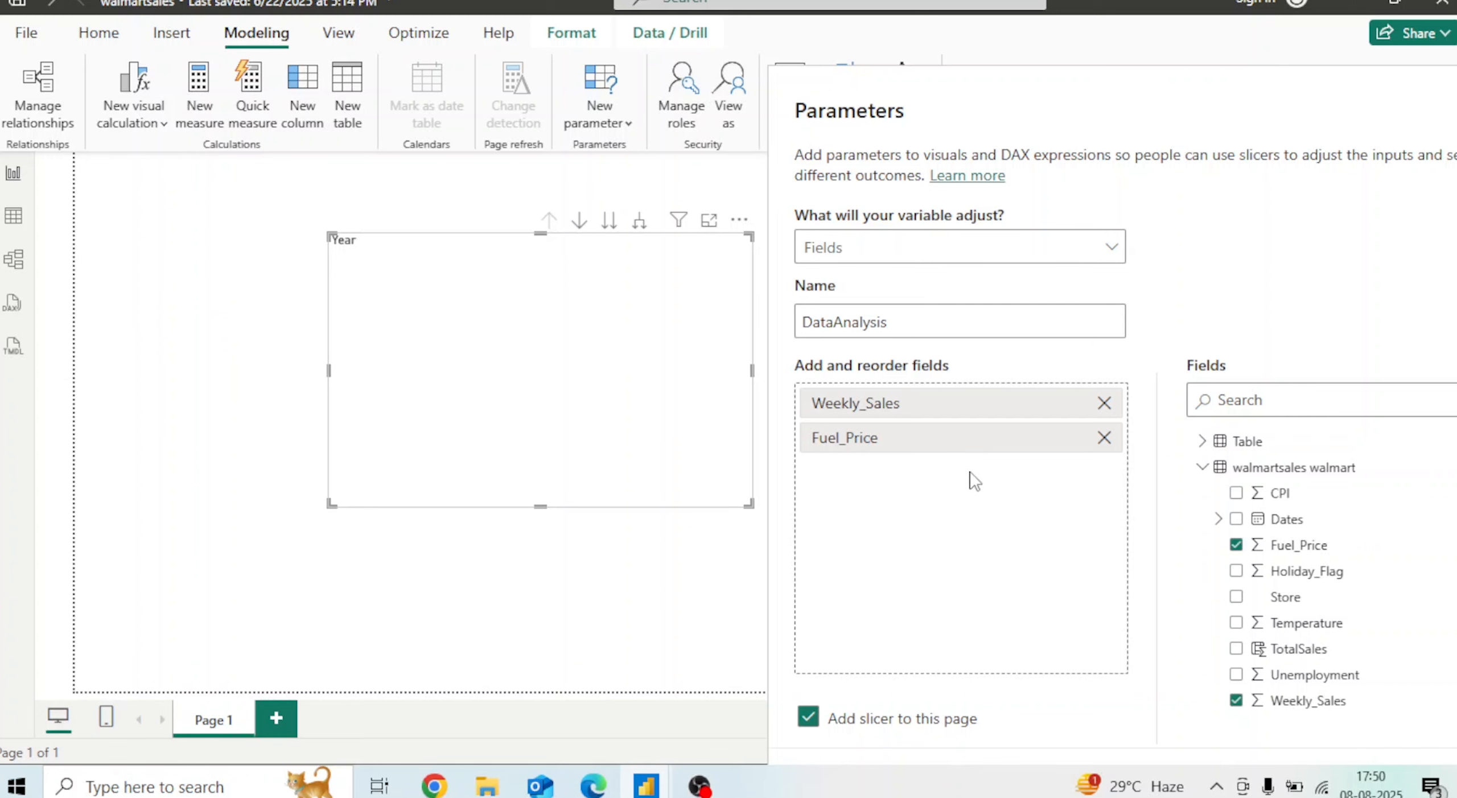
drag(1273, 108, 511, 235)
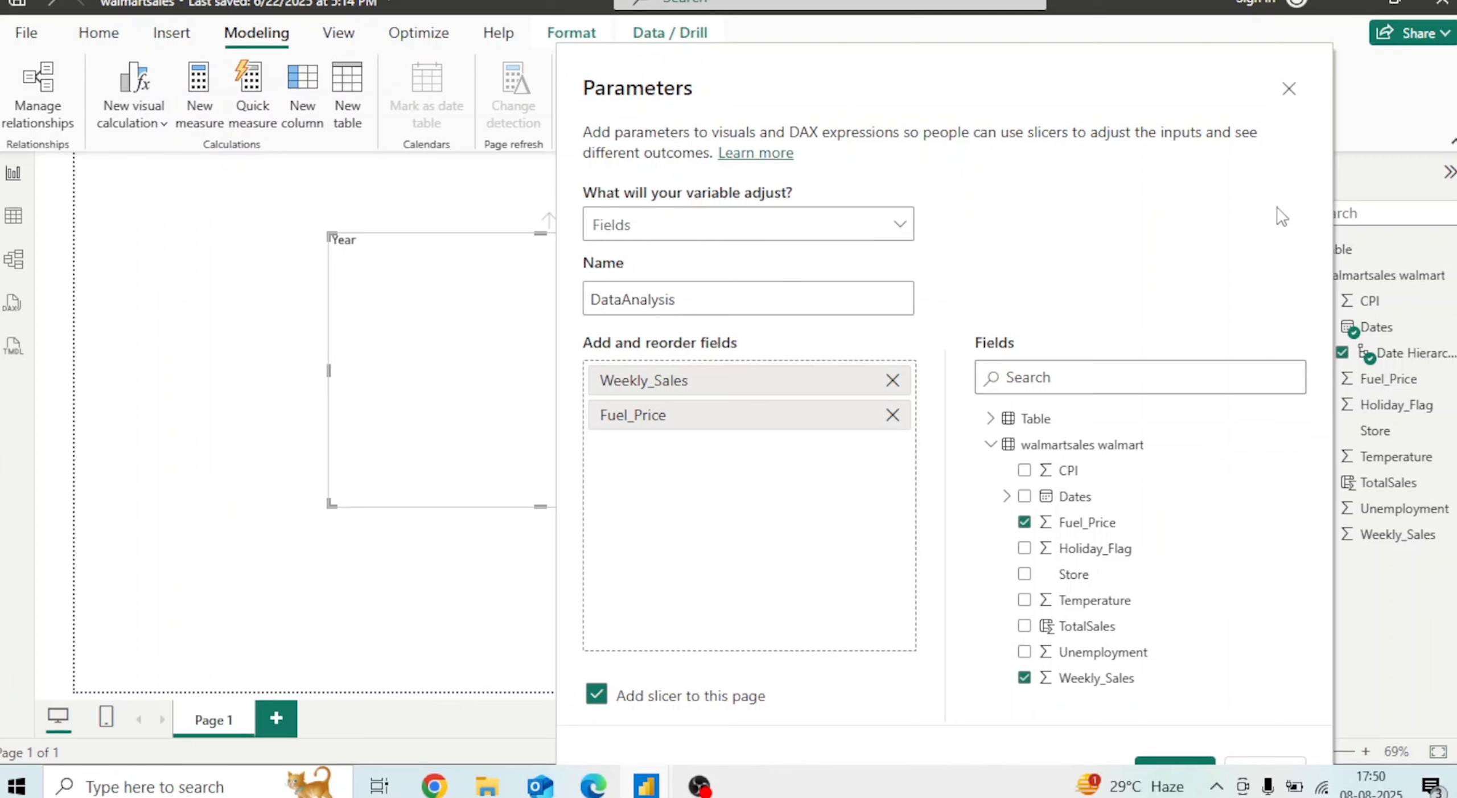
scroll(1226, 65, down, 2)
click(1176, 725)
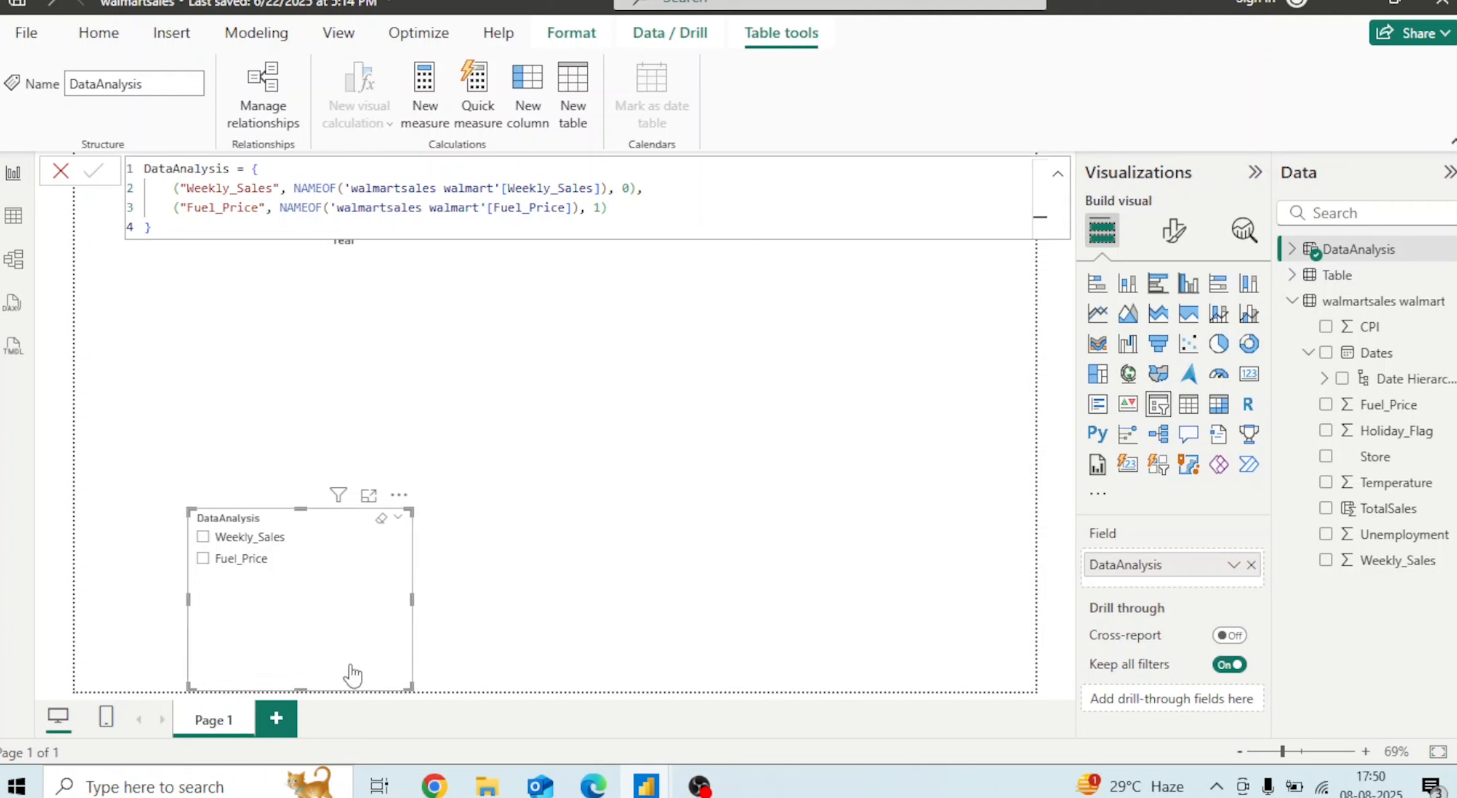
Move the DataAnalysis slicer beside the line chart and collapse the formula bar
drag(300, 689, 921, 290)
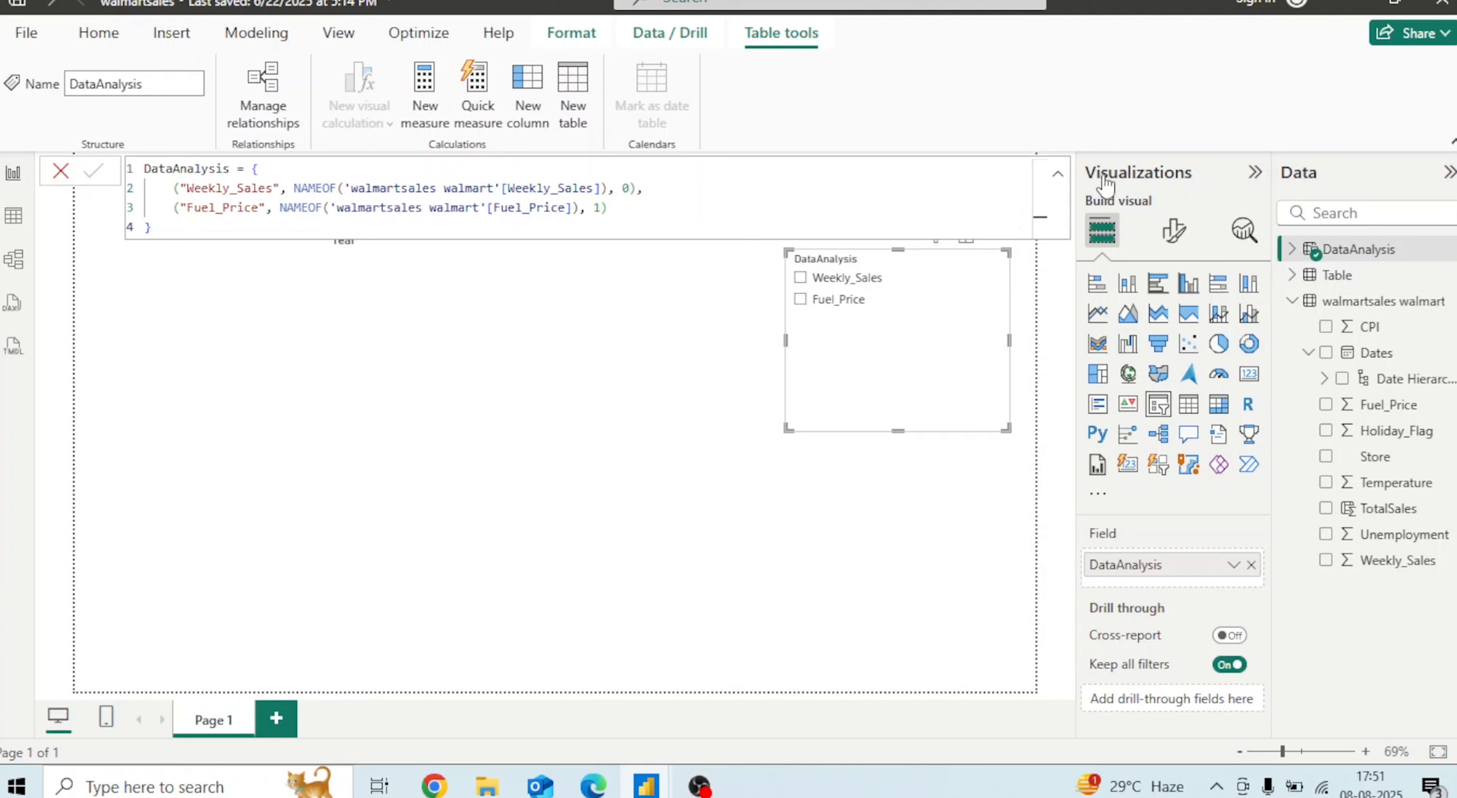
click(1058, 174)
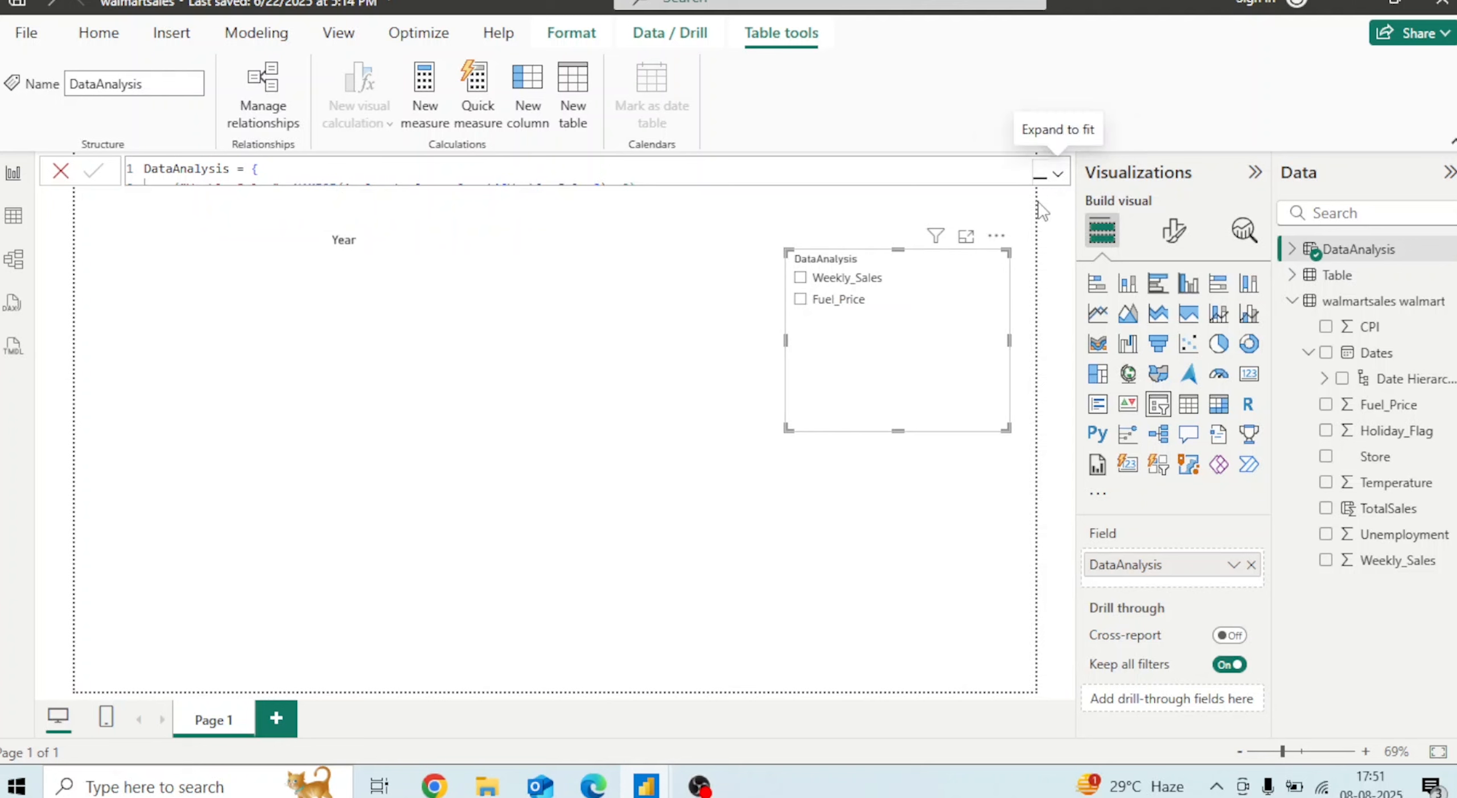
click(590, 353)
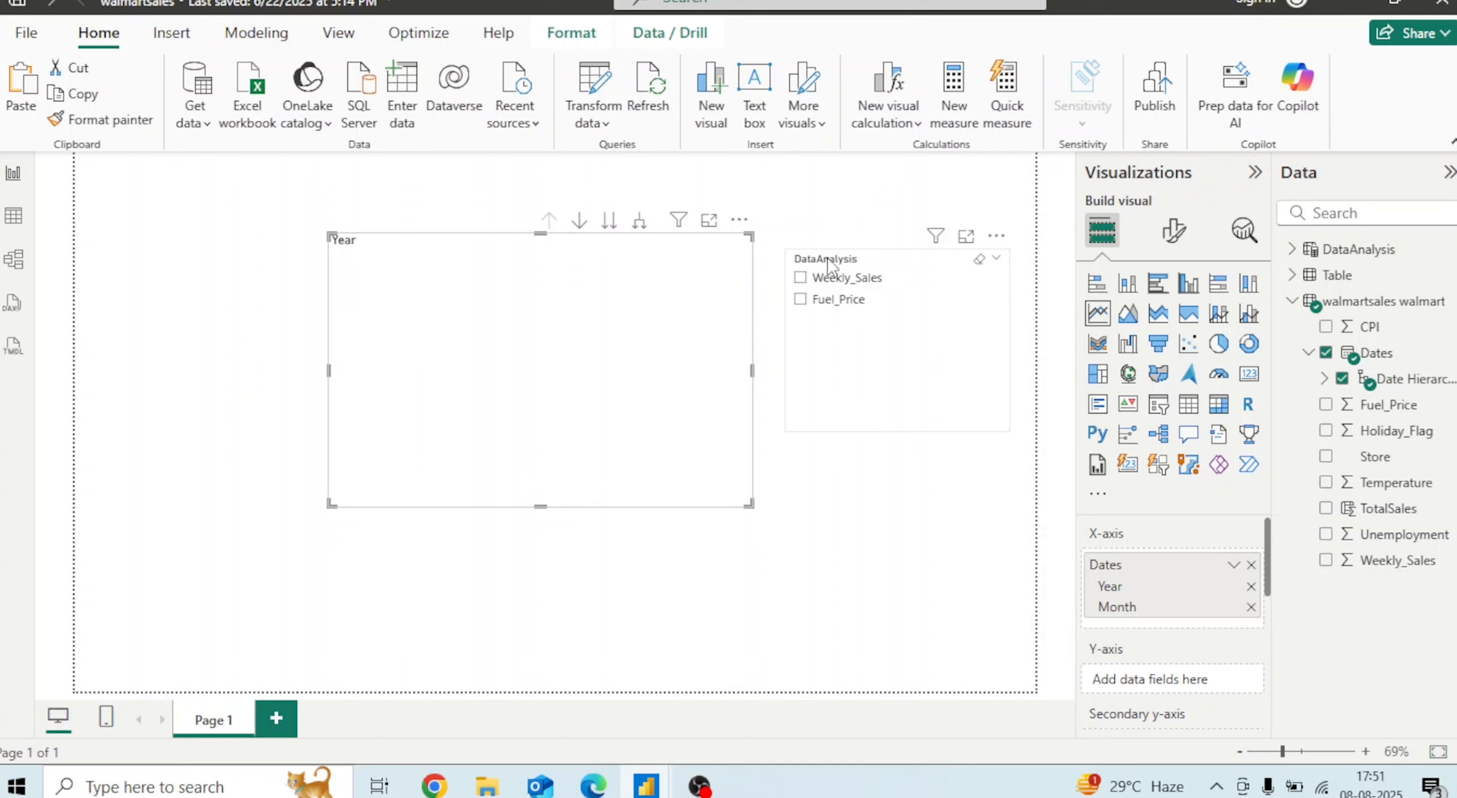
Try the slicer by selecting Weekly_Sales, then Fuel_Price, then clearing the selection
click(800, 278)
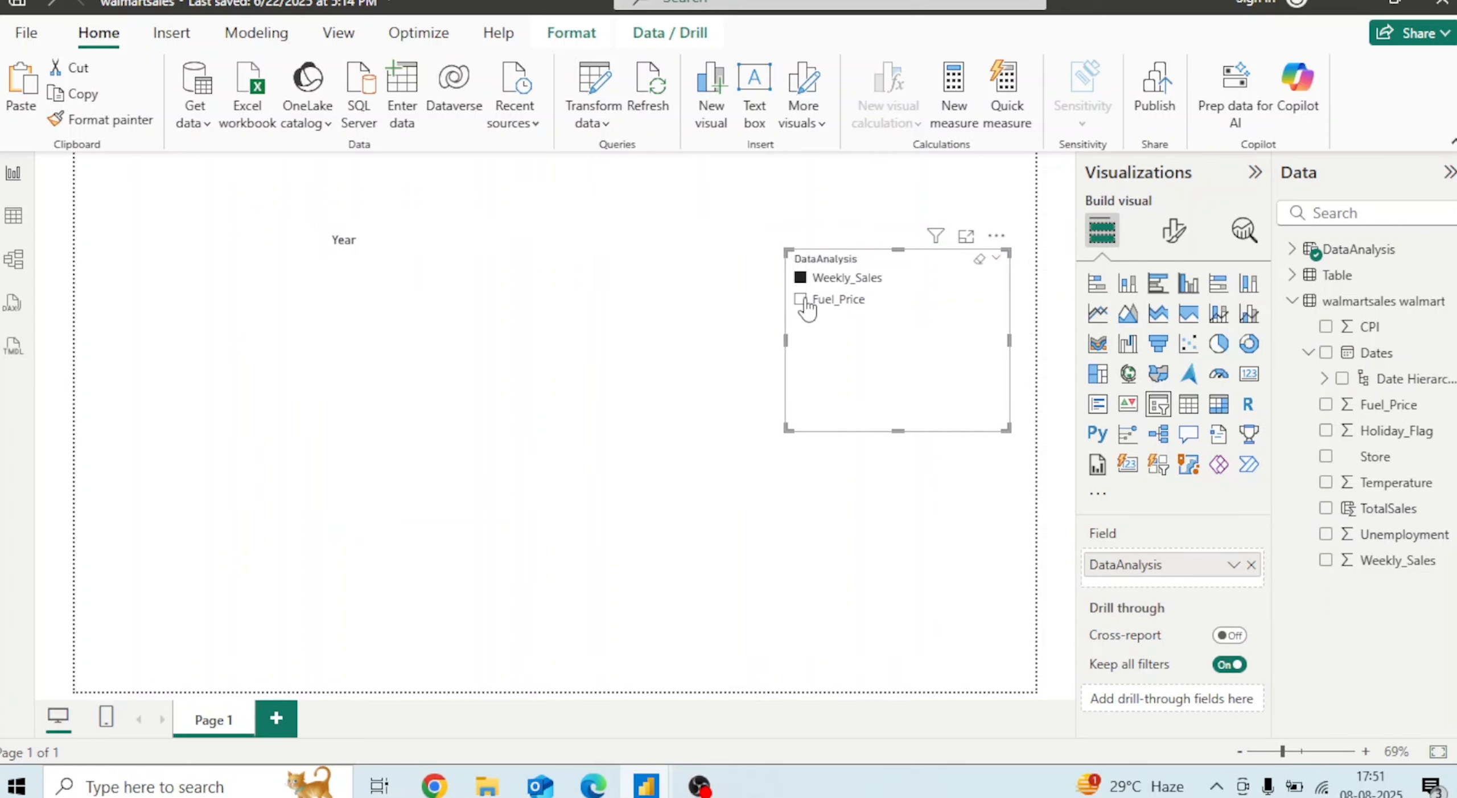
click(800, 300)
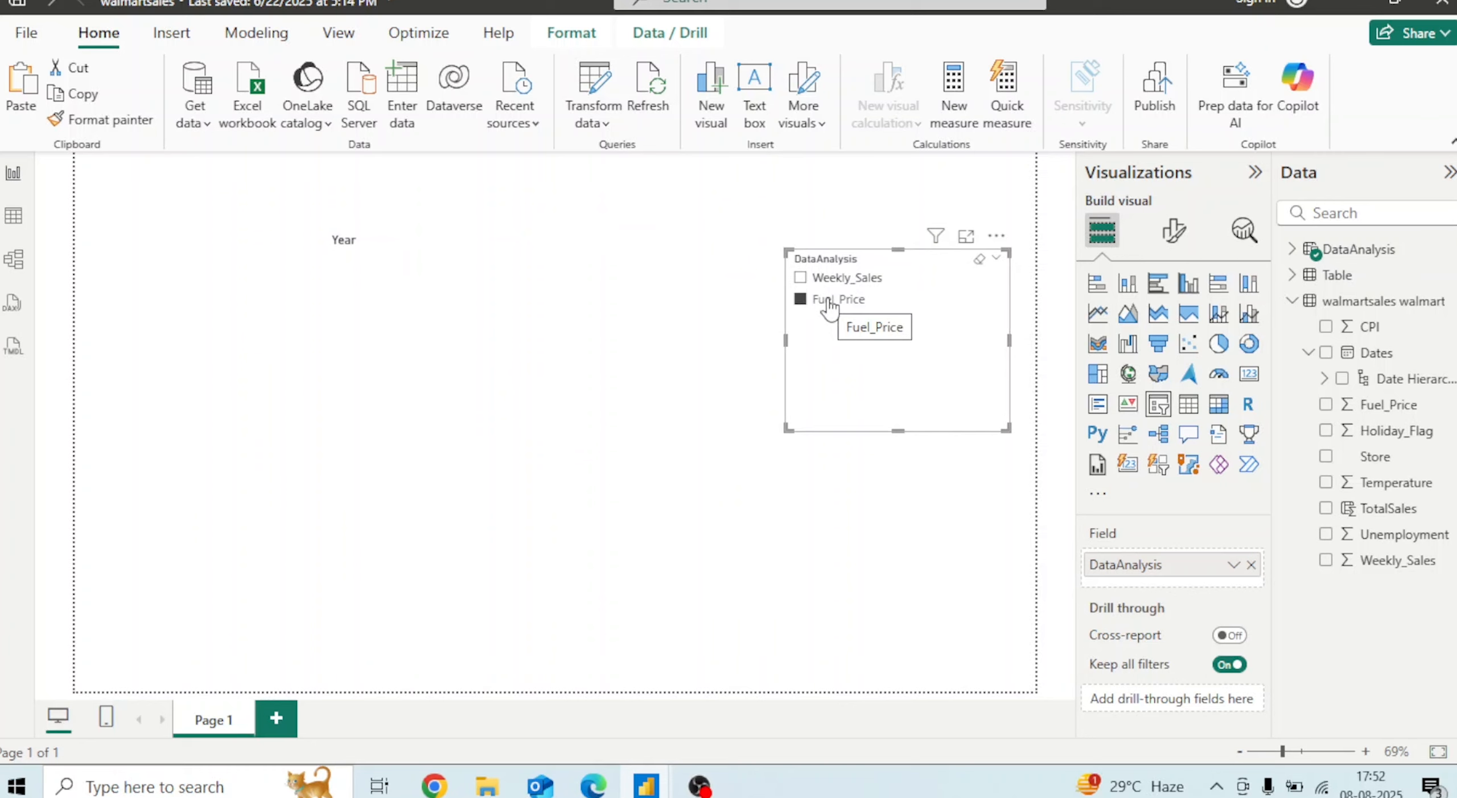
click(803, 299)
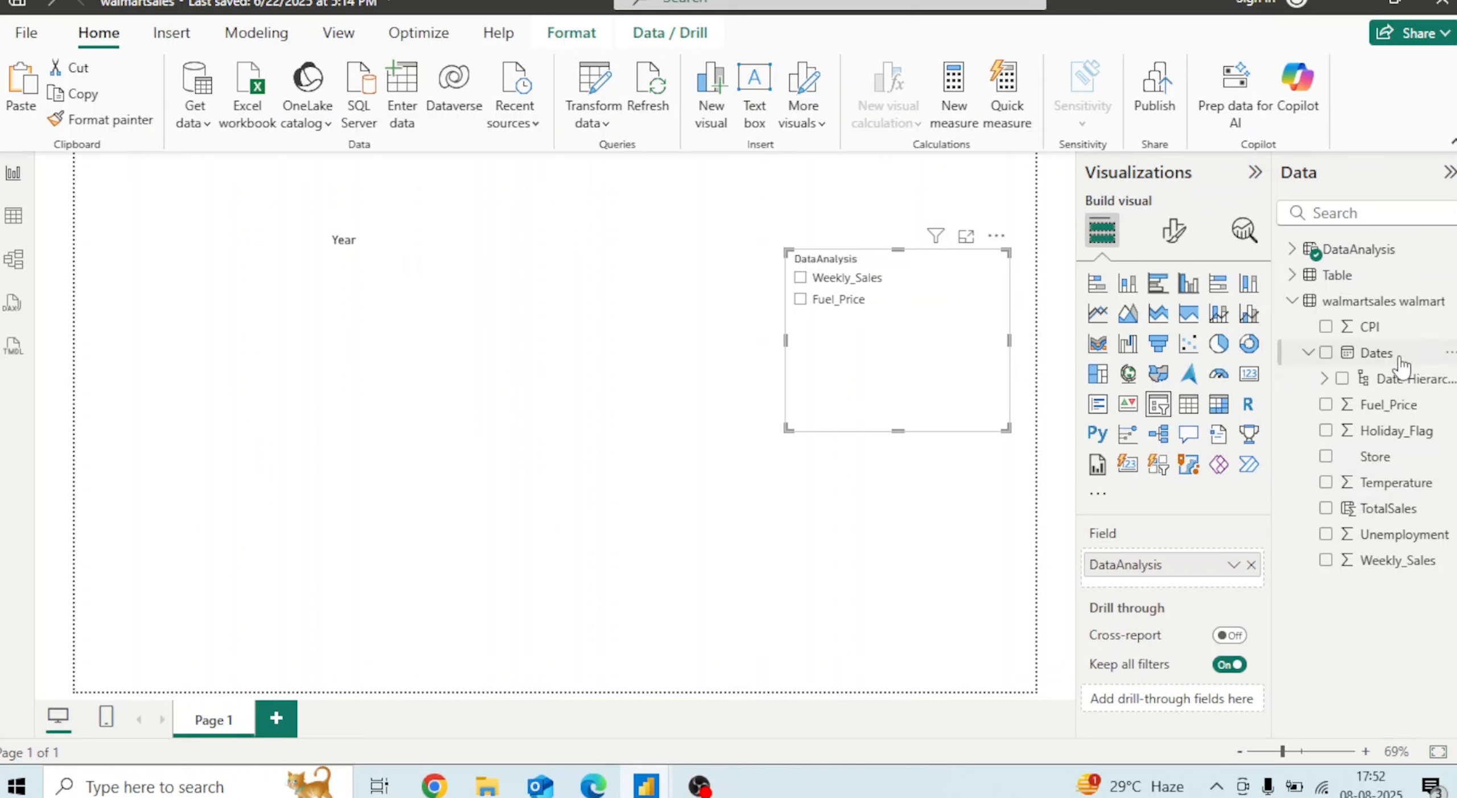
Create a measure MeasureWeeklysales = SUM('walmartsales walmart'[Weekly_Sales]) in the walmartsales table
click(1448, 307)
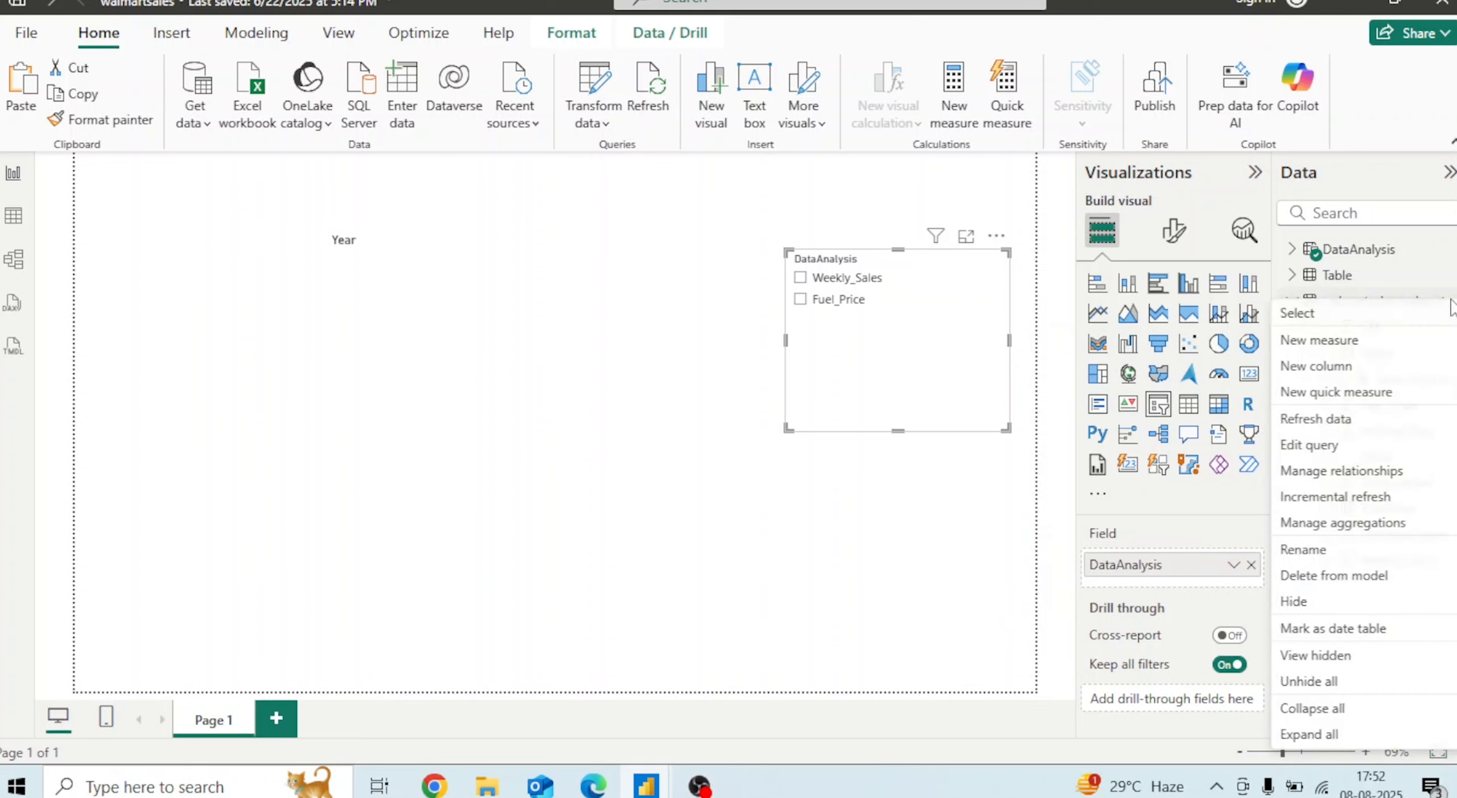
click(1371, 342)
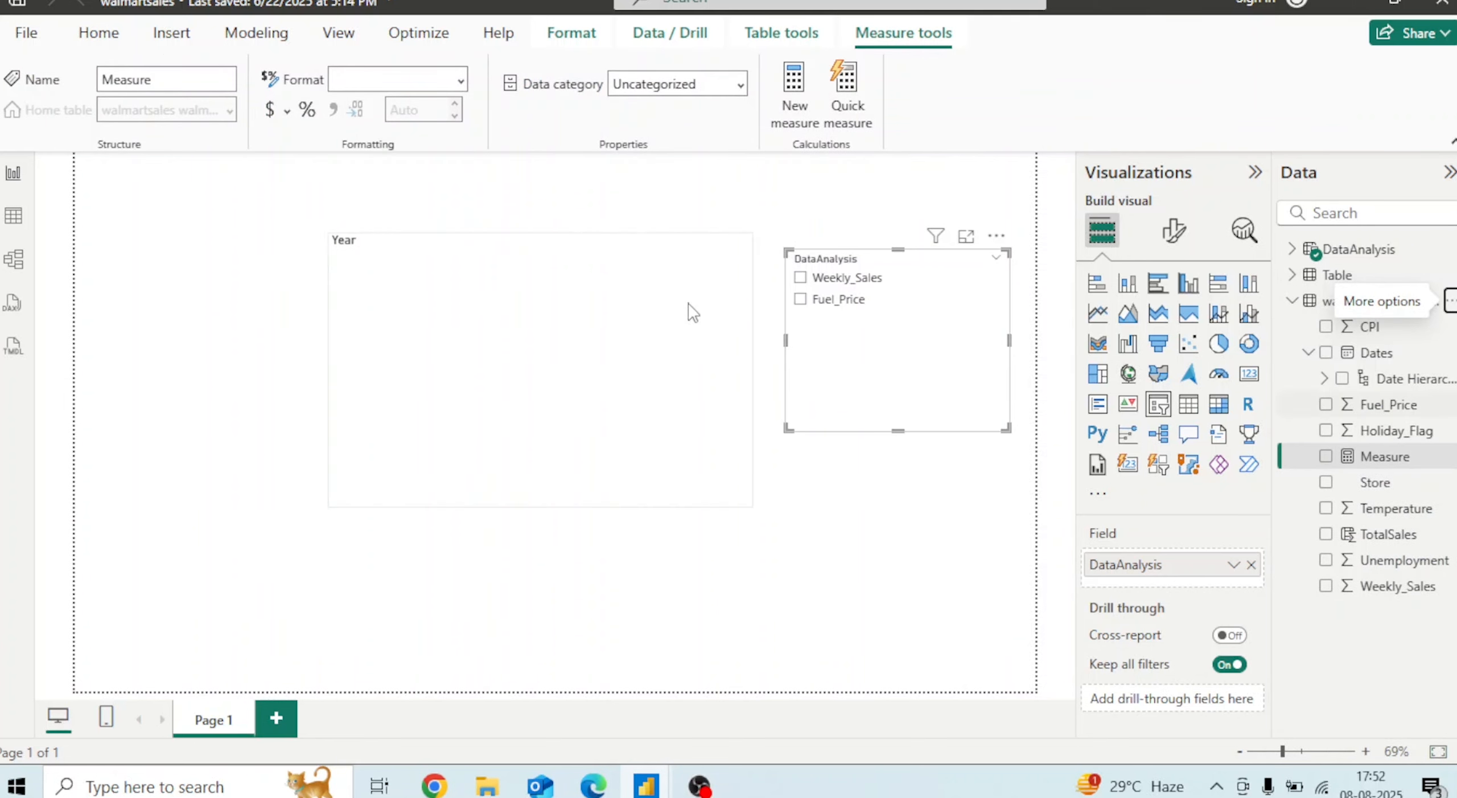
click(243, 172)
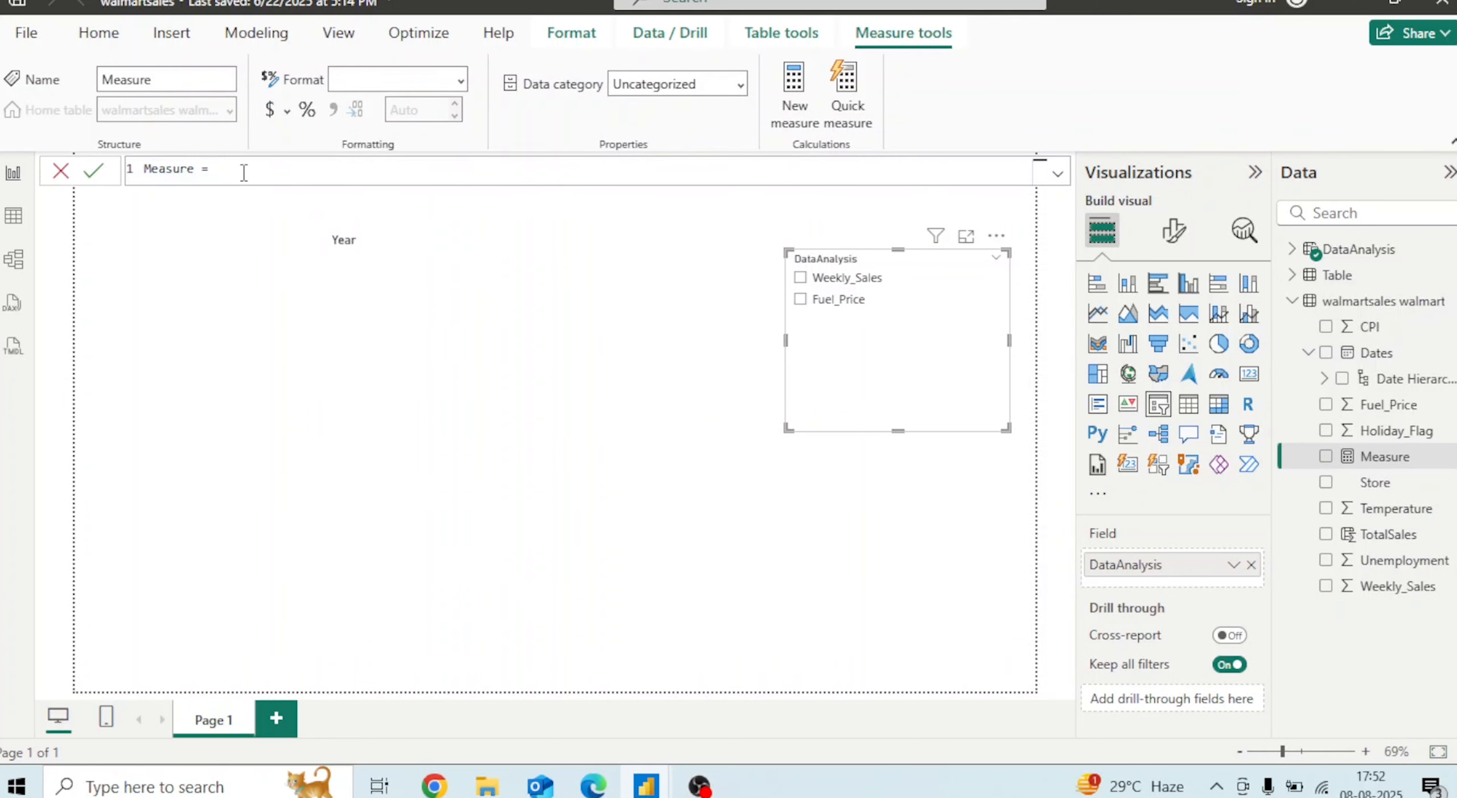
text(W)
text(SUM()
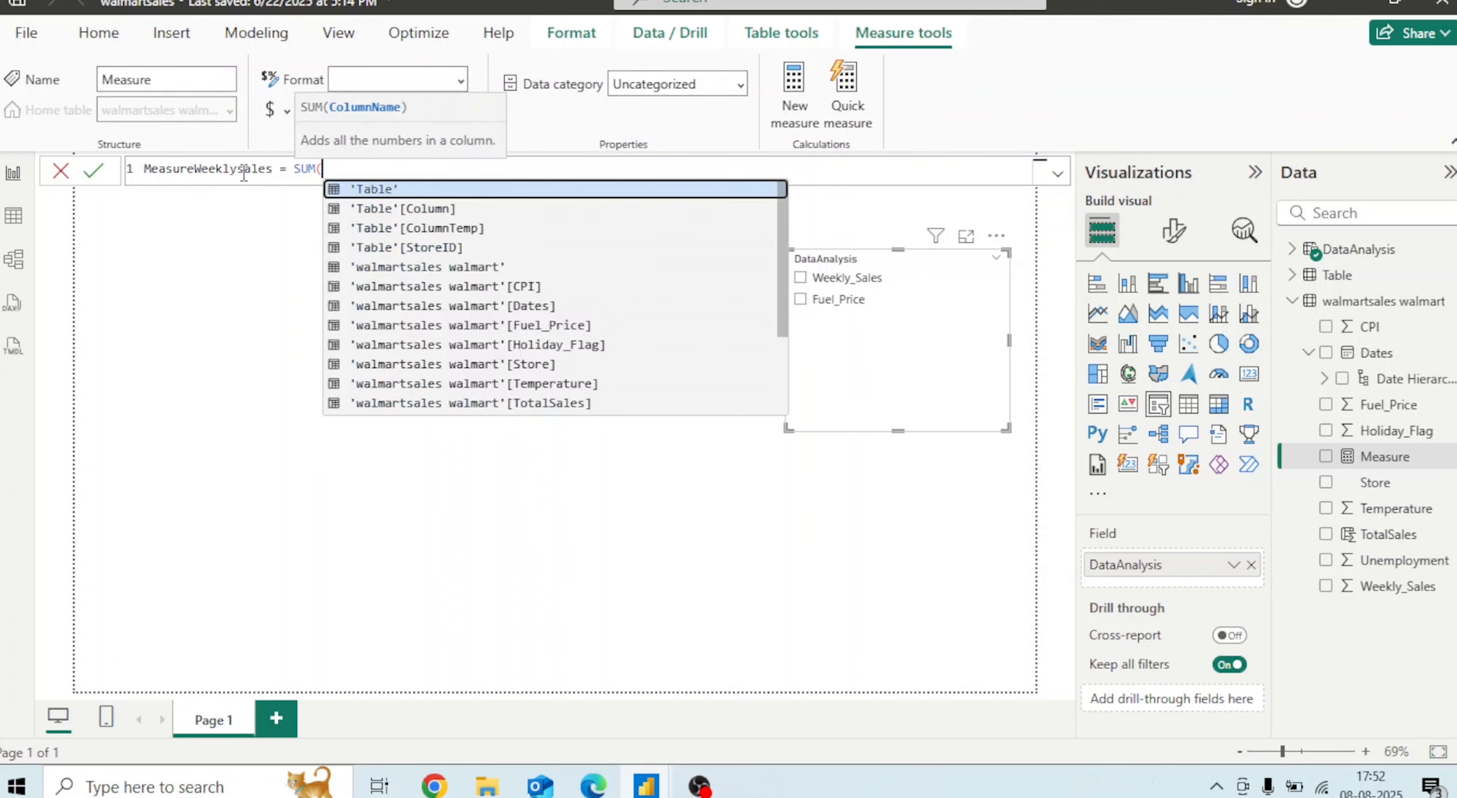
key(Down)
key(Down)
key(Down)
key(Down)
key(Down)
key(Down)
key(Down)
key(Down)
key(Down)
key(Down)
key(Down)
key(Down)
key(Down)
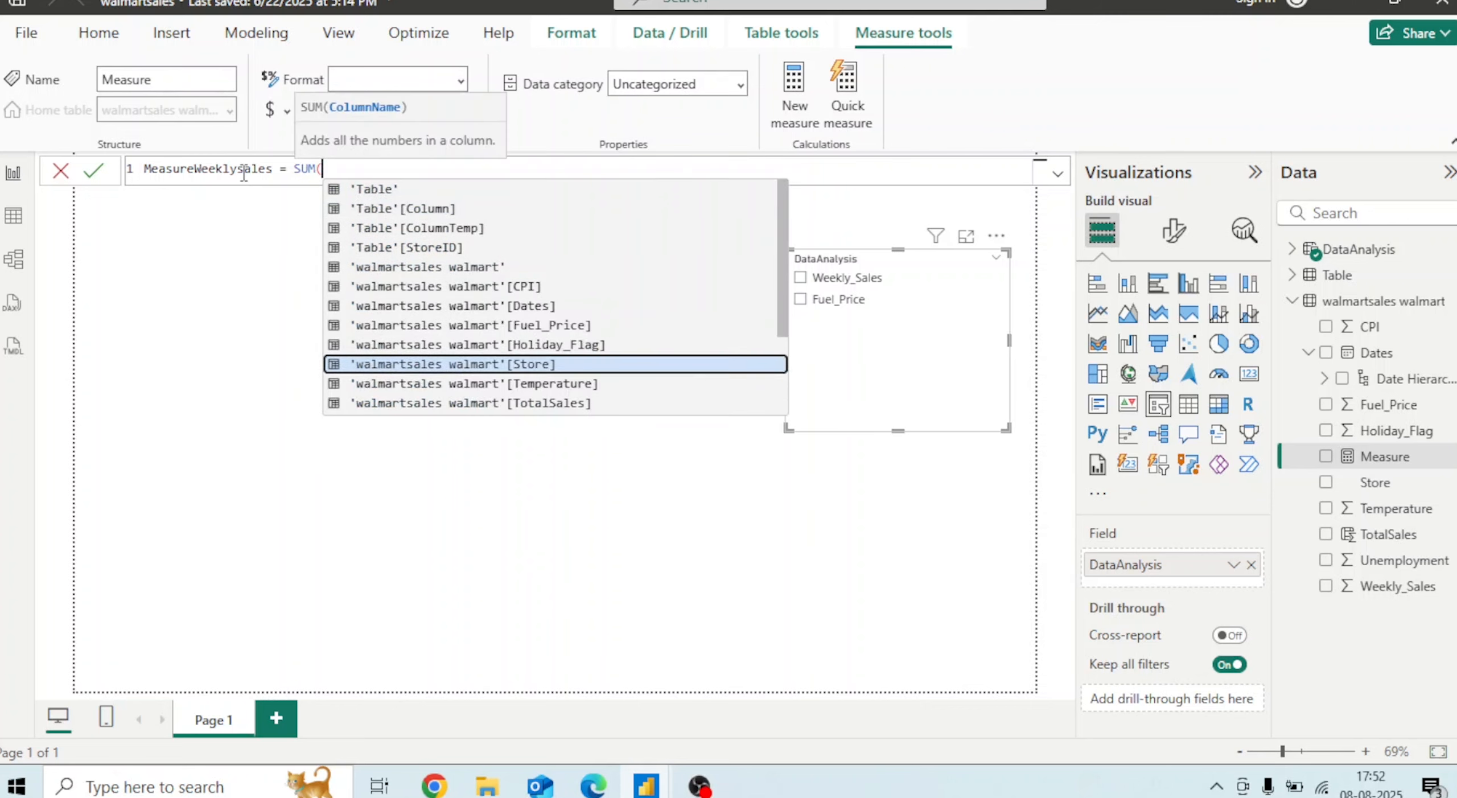
key(Tab)
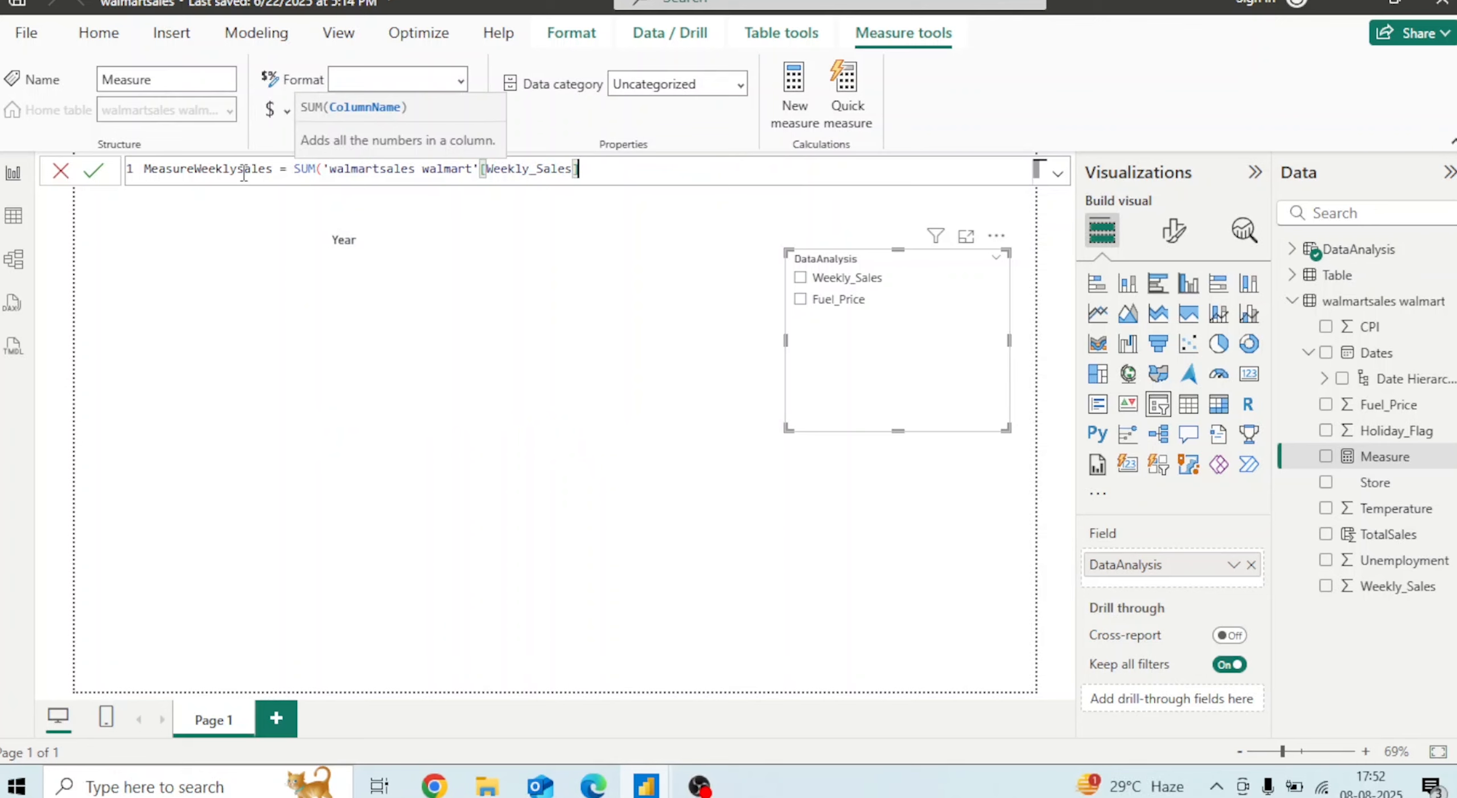
text())
key(Return)
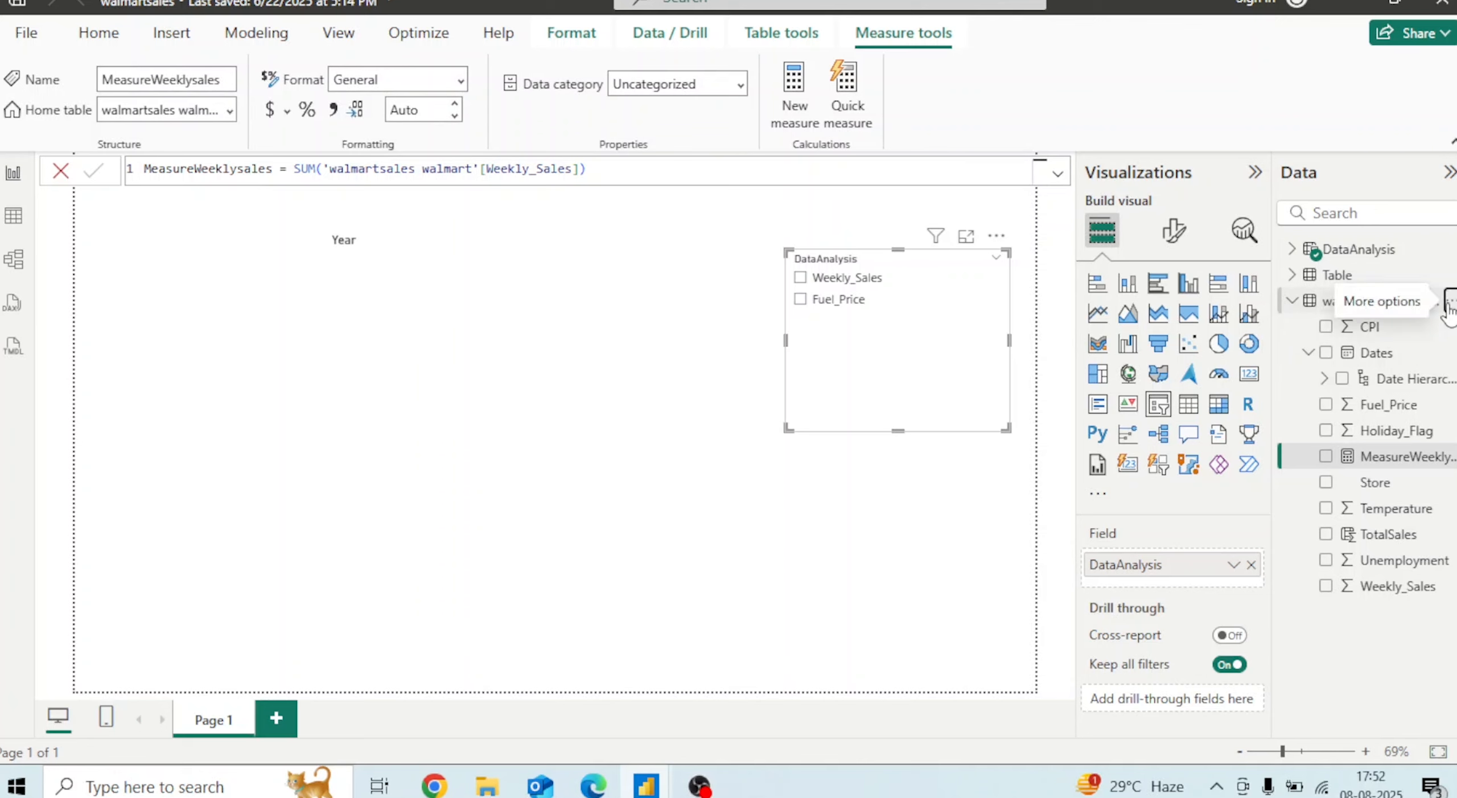
Create a measure MeasureFuelPrice = SUM('walmartsales walmart'[Fuel_Price]) in the walmartsales table
click(1446, 301)
click(1352, 348)
click(236, 174)
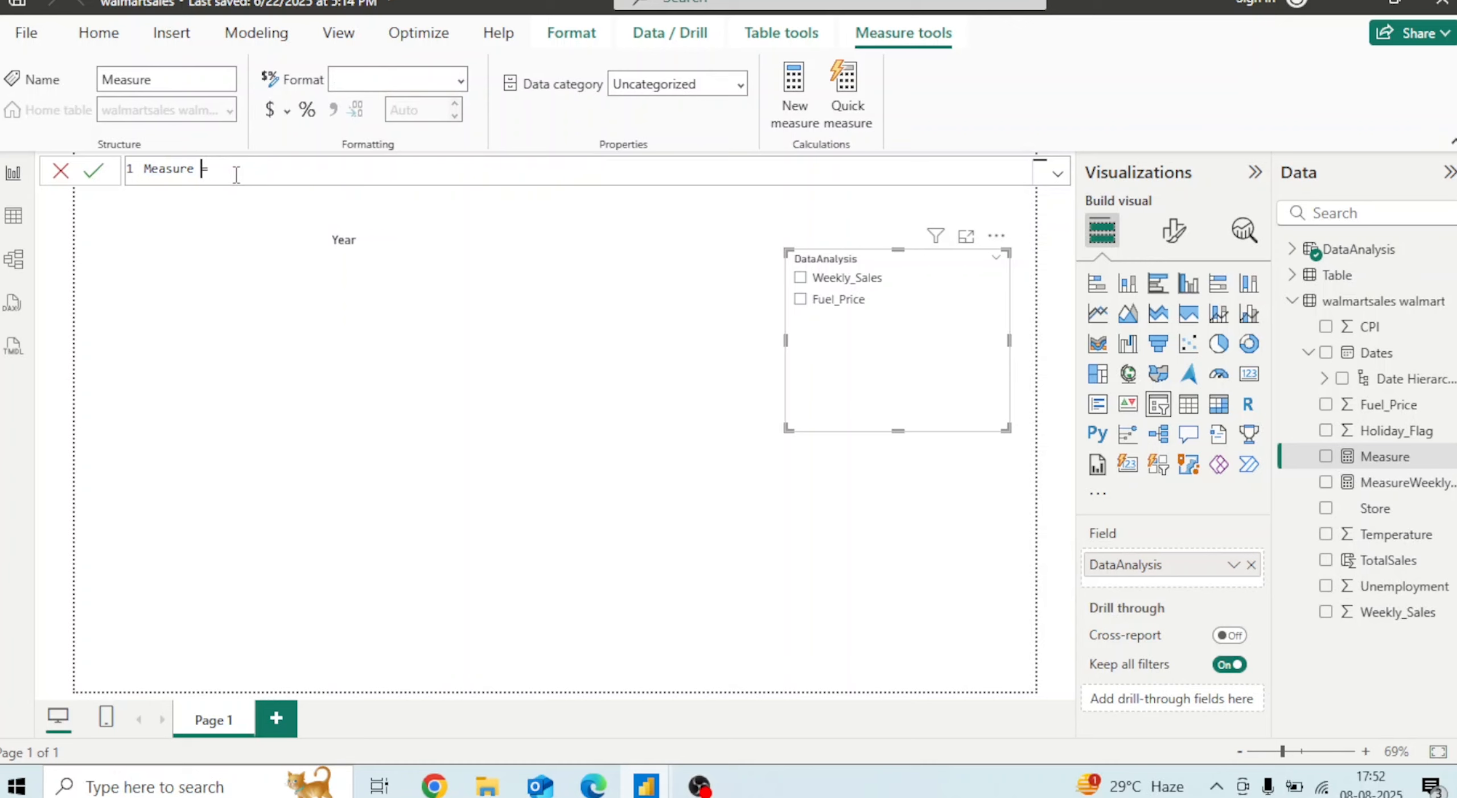
text(F)
text(SUM)
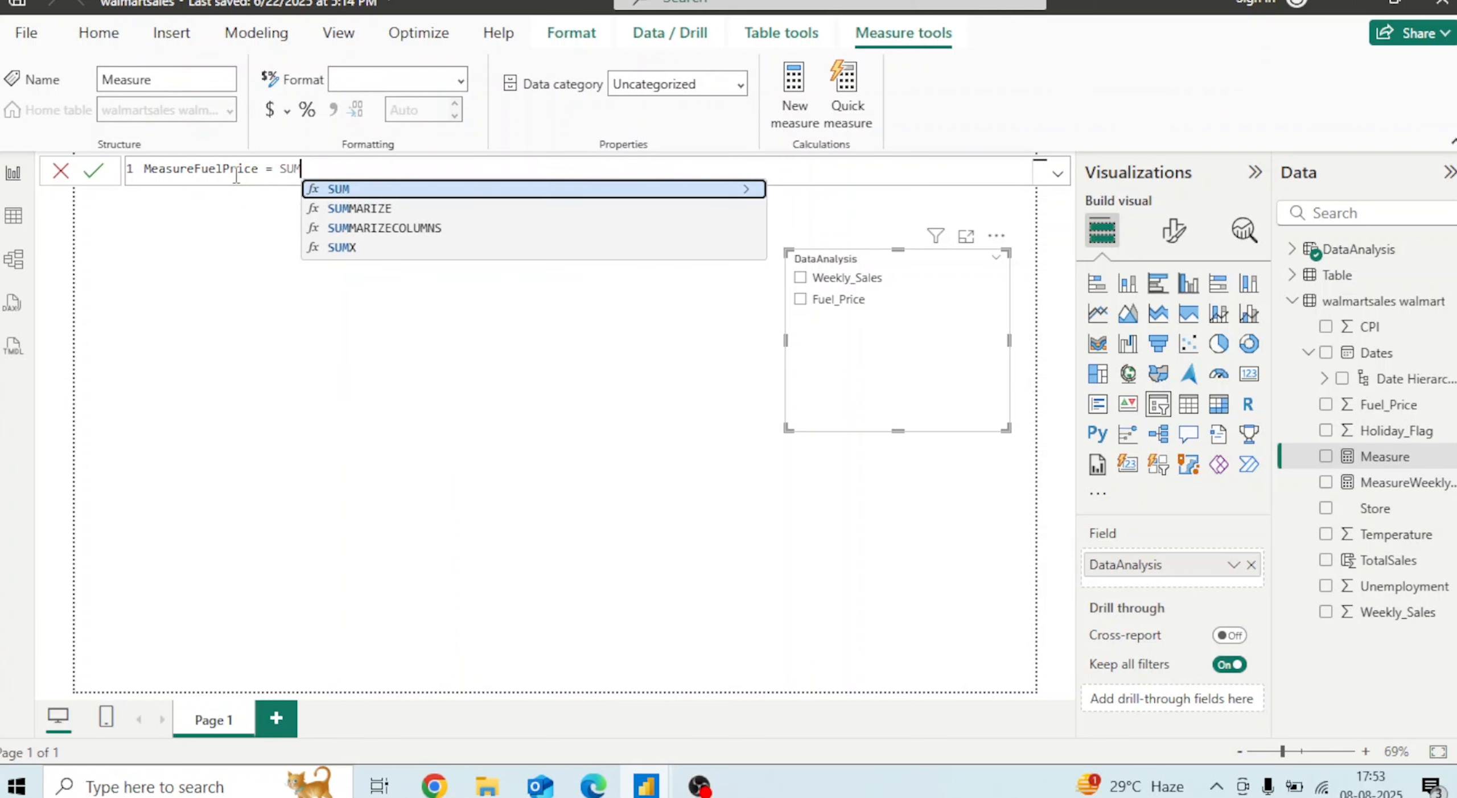
text(()
key(Down)
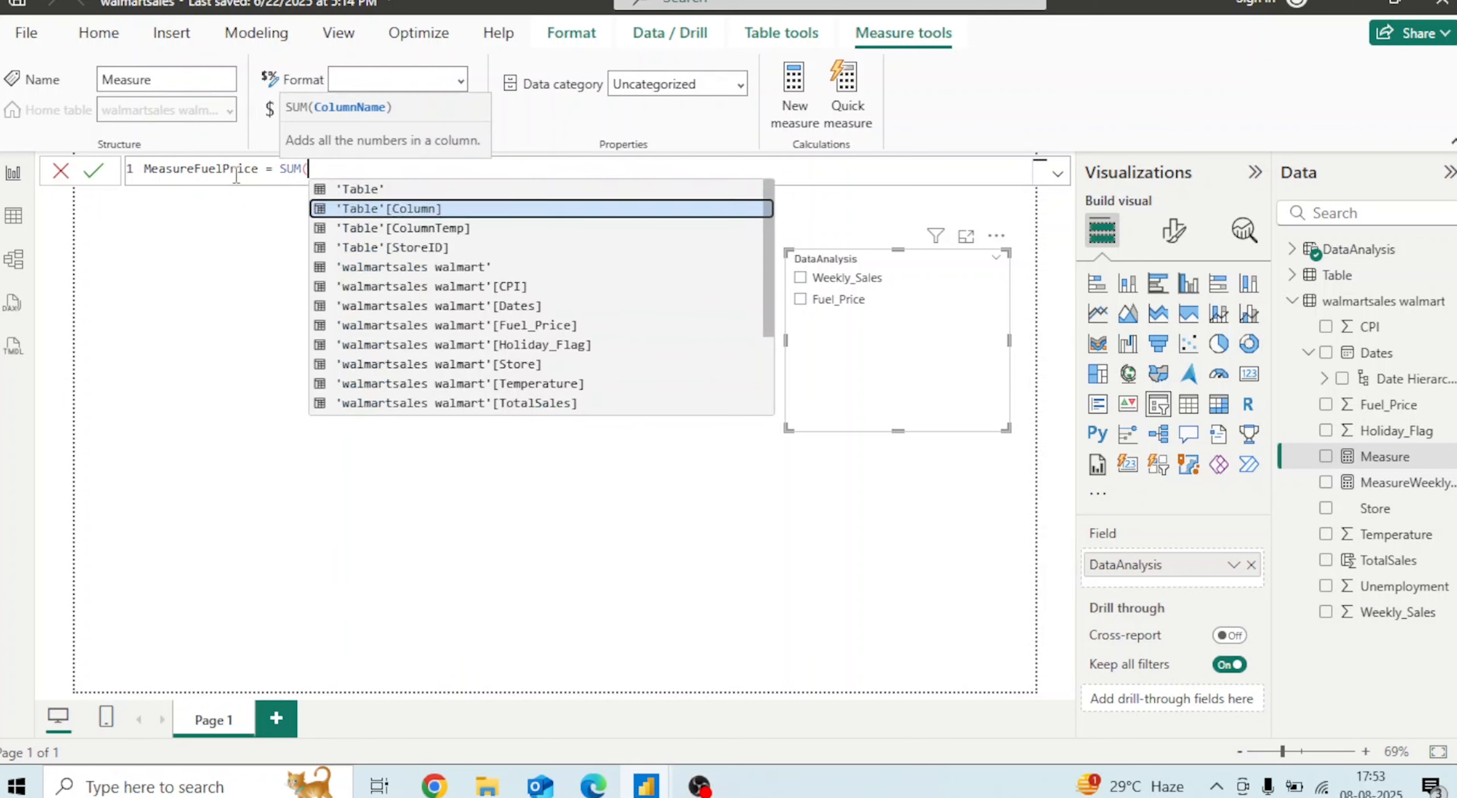
key(Down)
key(Down)
key(Down)
key(Down)
key(Down)
key(Down)
key(Down)
key(Up)
key(Tab)
text())
key(Return)
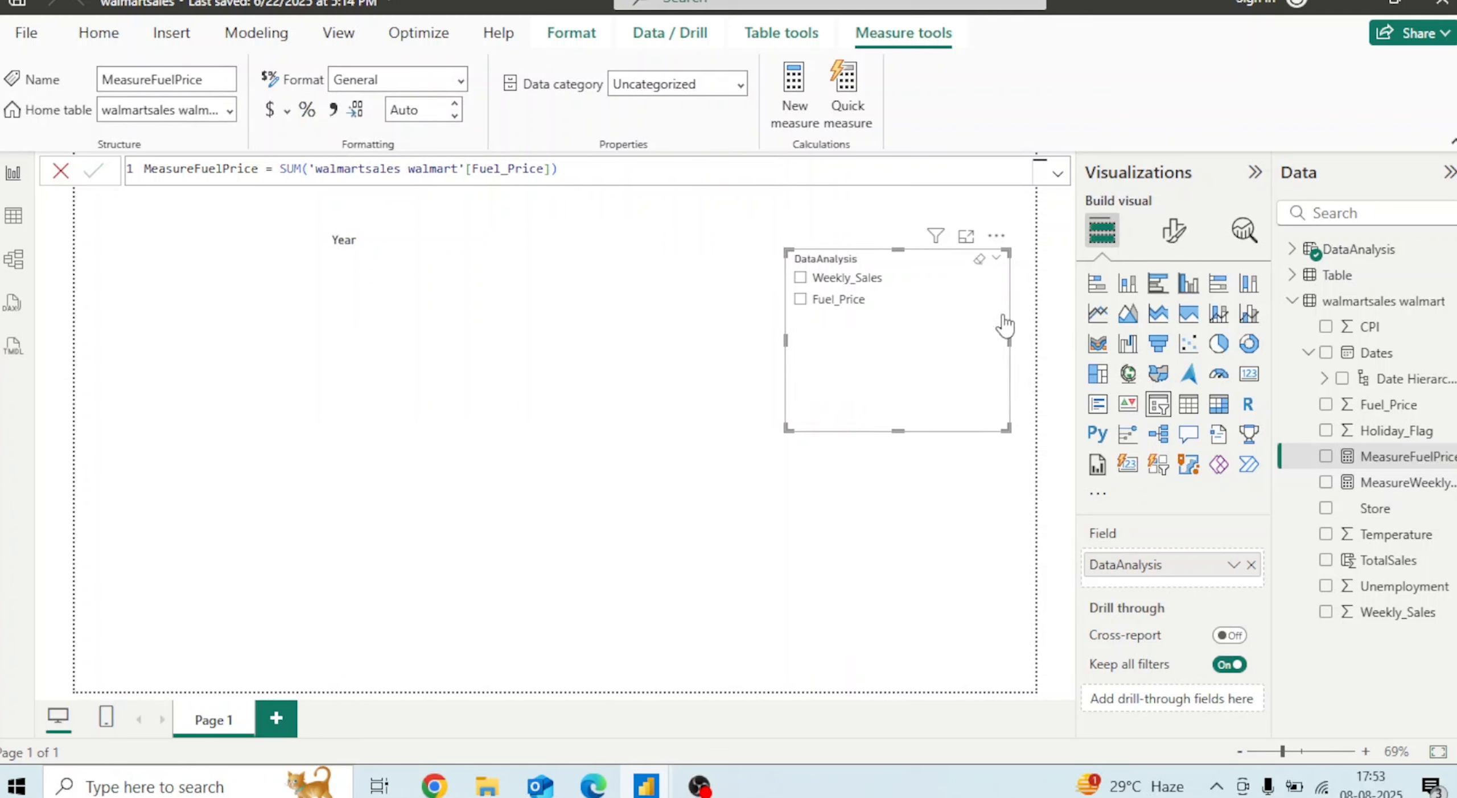
Open the DataAnalysis table formula and replace the Weekly_Sales column reference with 'walmartsales walmart'[MeasureWeeklysales]
click(1369, 250)
click(1293, 248)
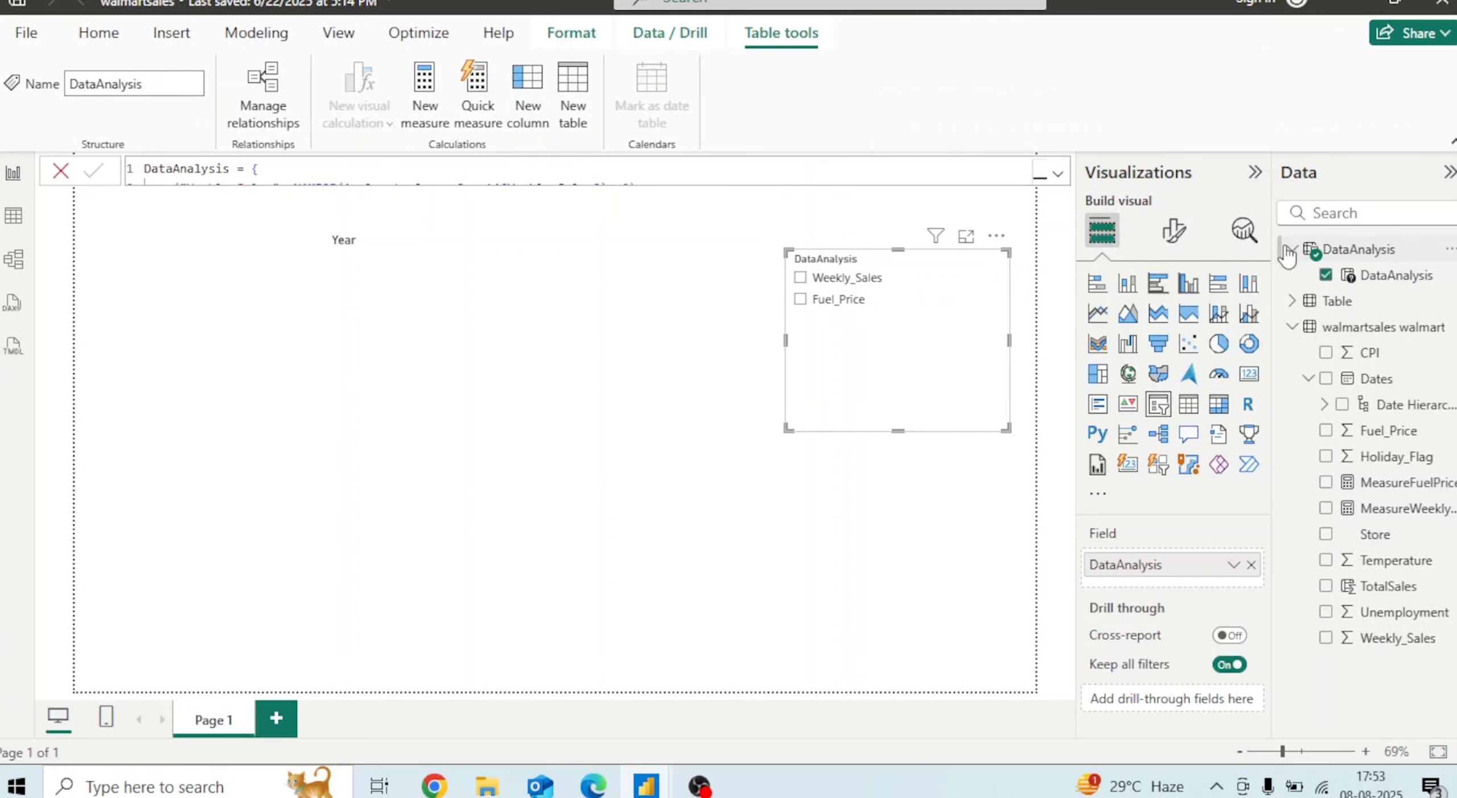
click(1057, 173)
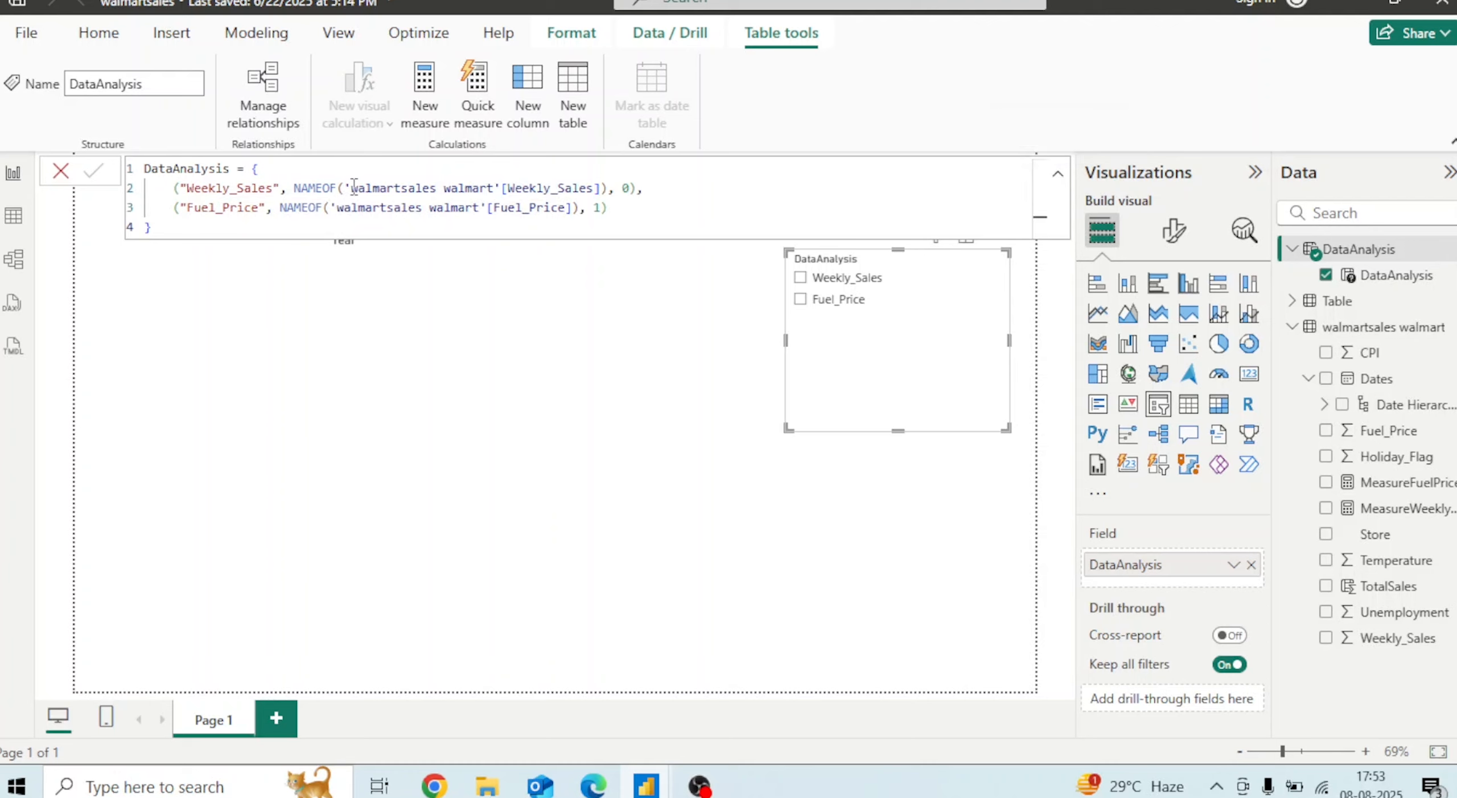
drag(349, 186, 604, 191)
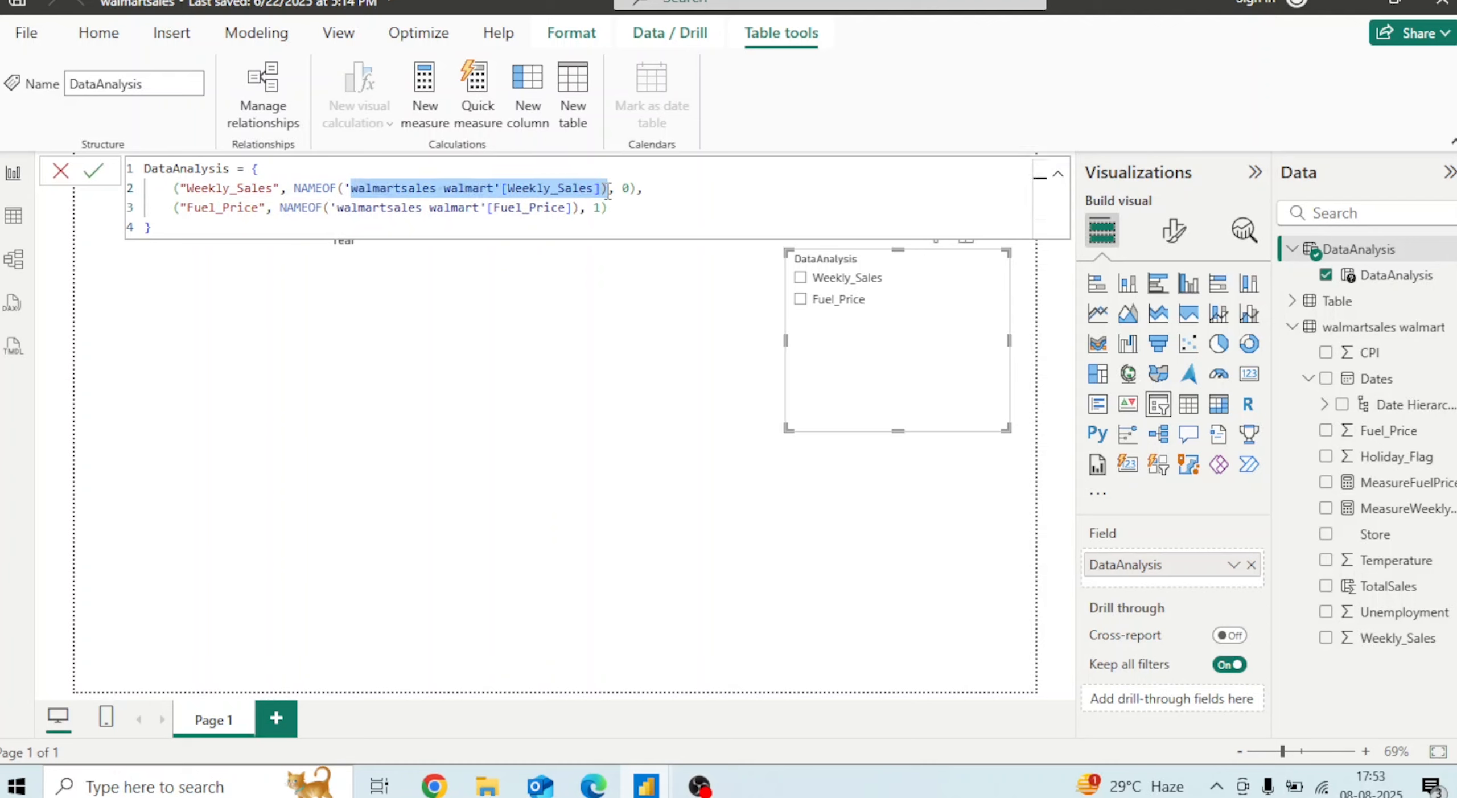
key(BackSpace)
key(BackSpace)
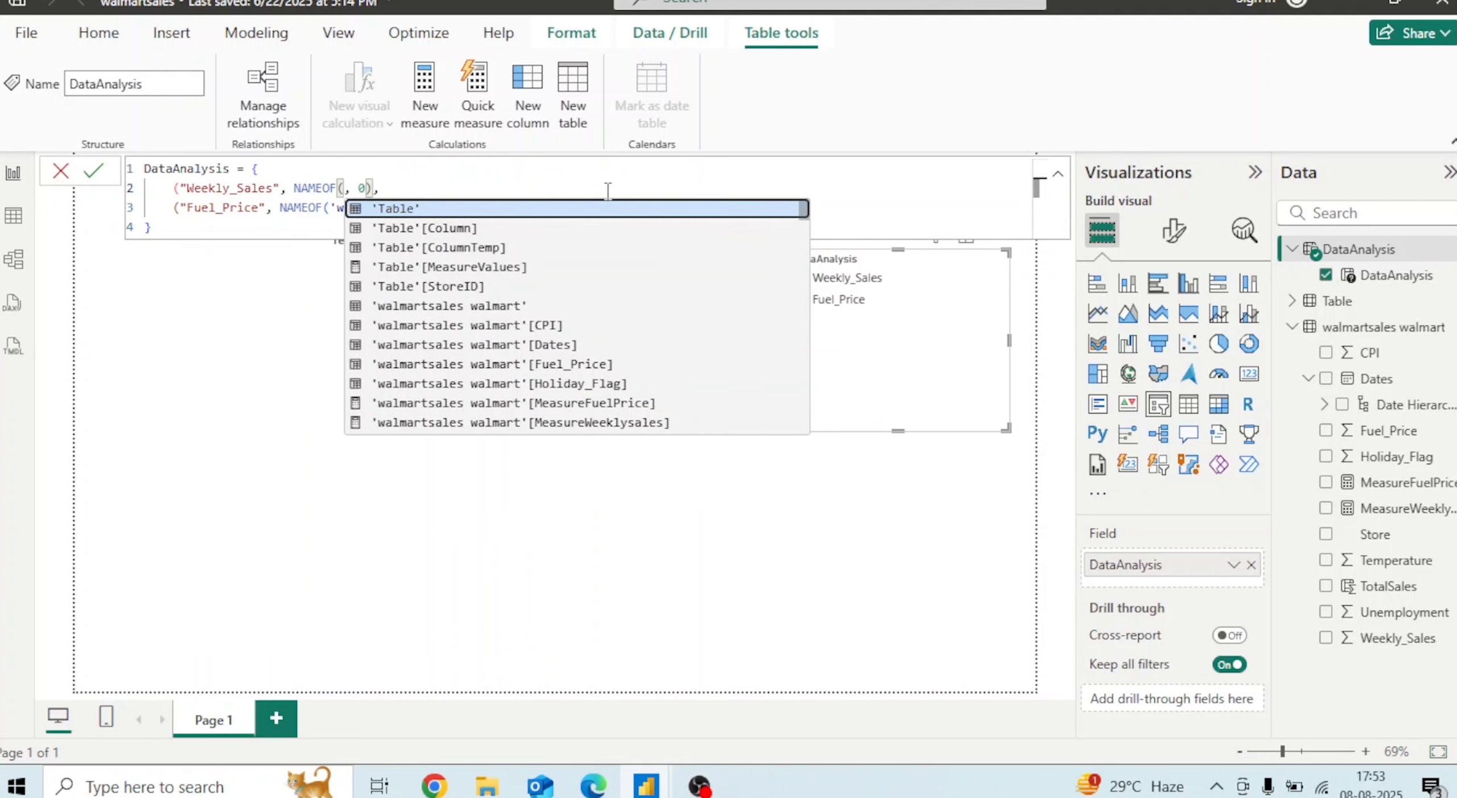
text(')
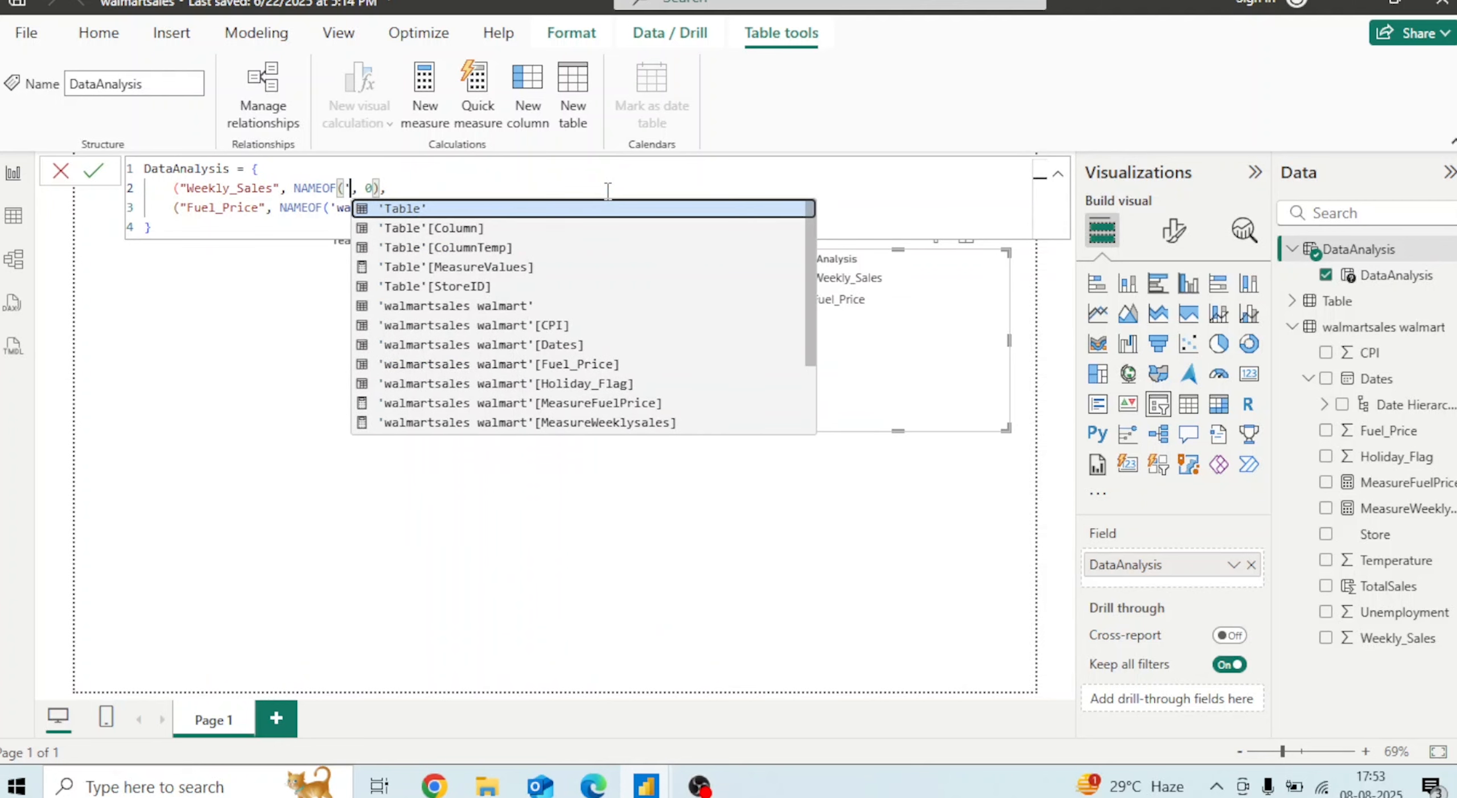
key(BackSpace)
key(Down)
key(Down)
key(Down)
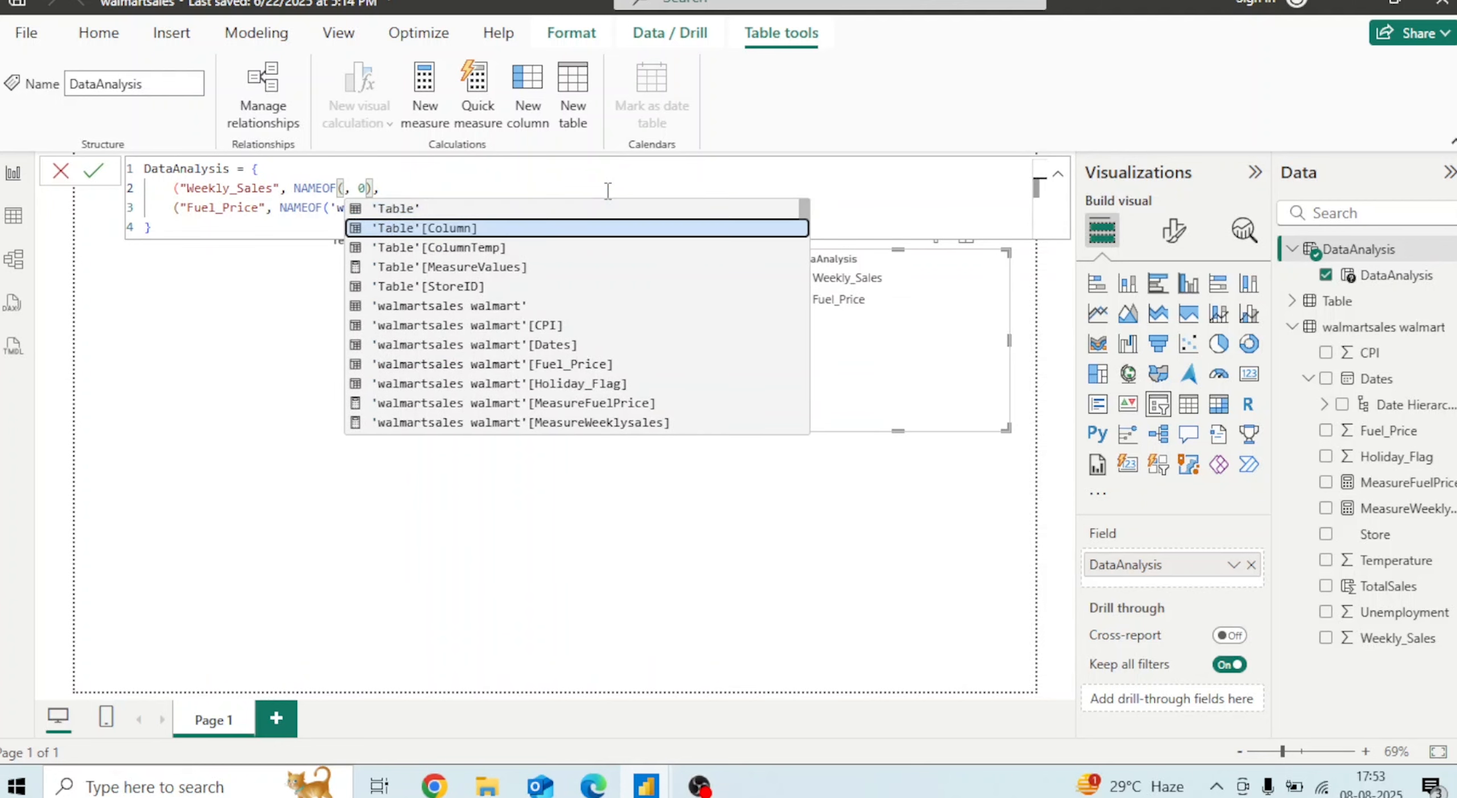
key(Down)
key(Down)
key(Down)
key(Down)
key(Down)
key(Down)
key(Down)
key(Down)
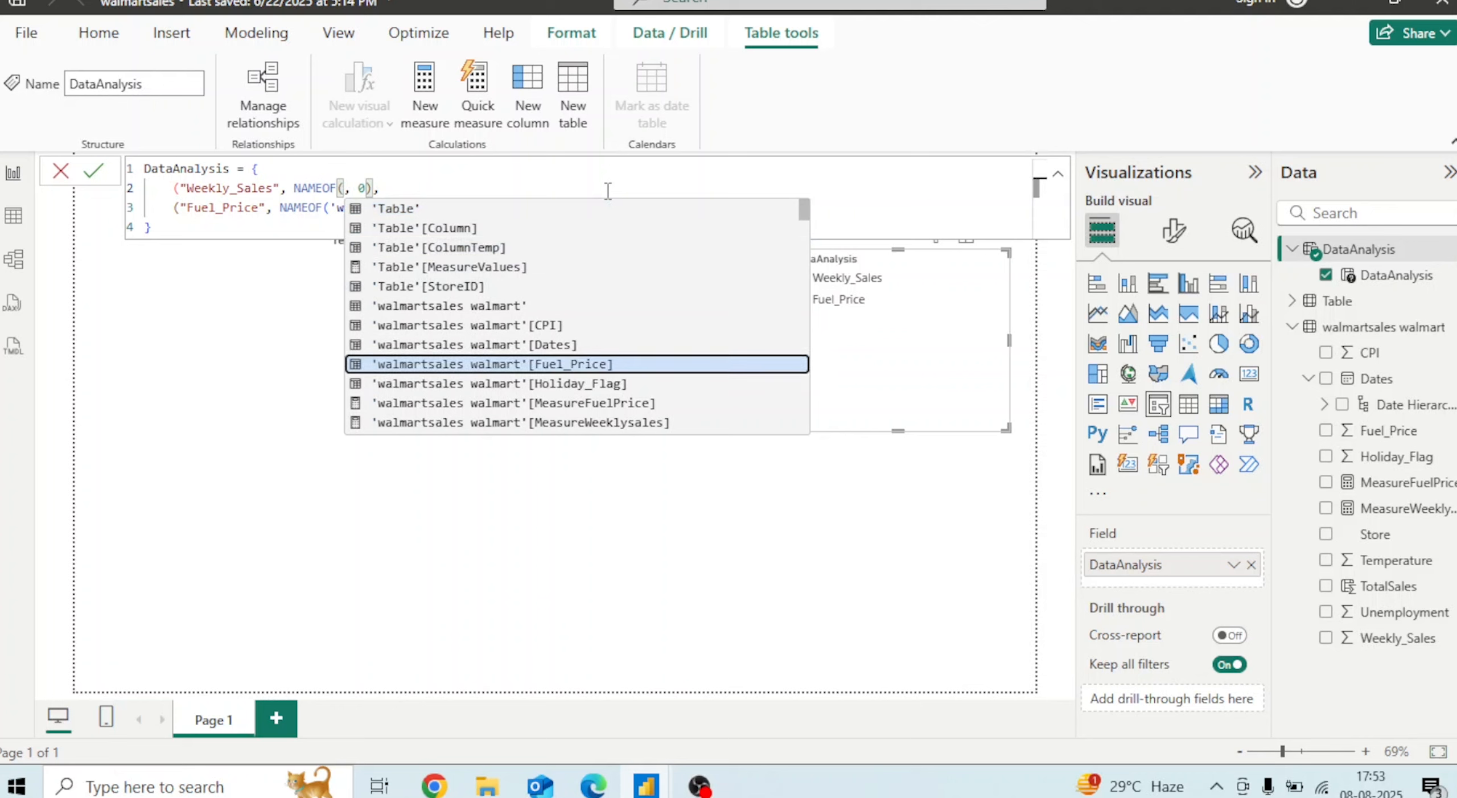
key(Tab)
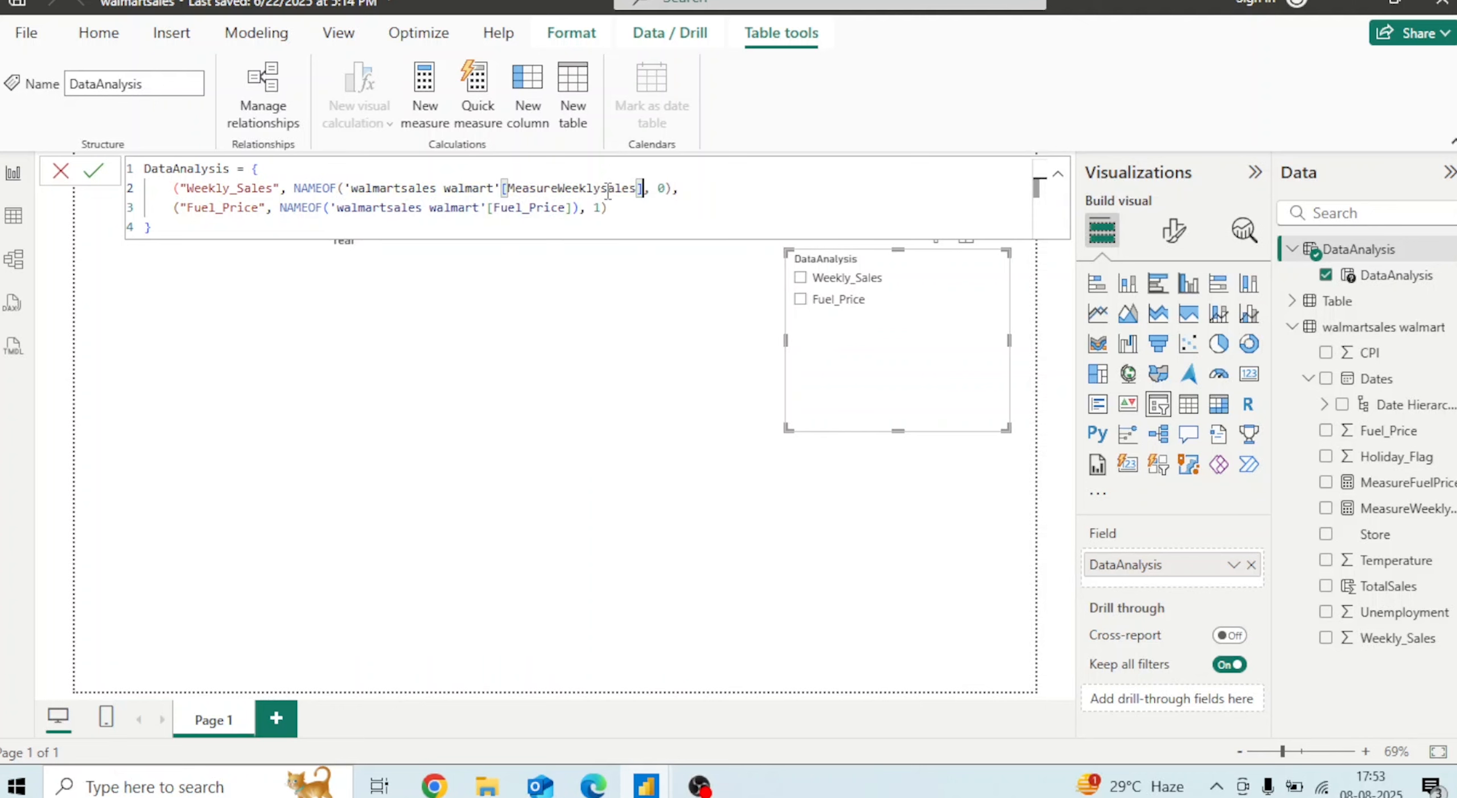
Replace the Fuel_Price column reference in the DataAnalysis formula with 'walmartsales walmart'[MeasureFuelPrice]
key(Down)
key(Left)
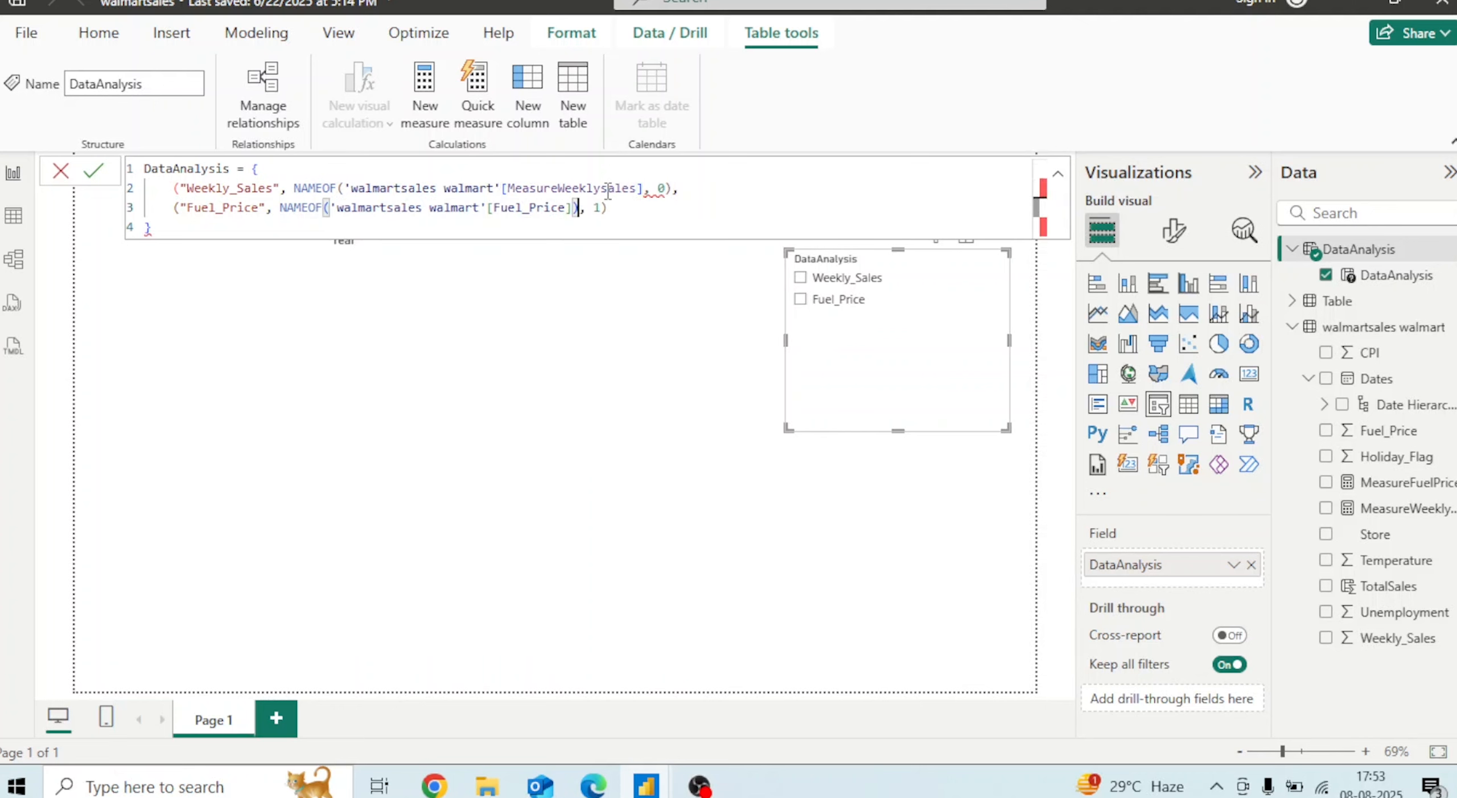
key(BackSpace)
key(BackSpace)
key(BackSpace)
key(BackSpace)
key(BackSpace)
key(BackSpace)
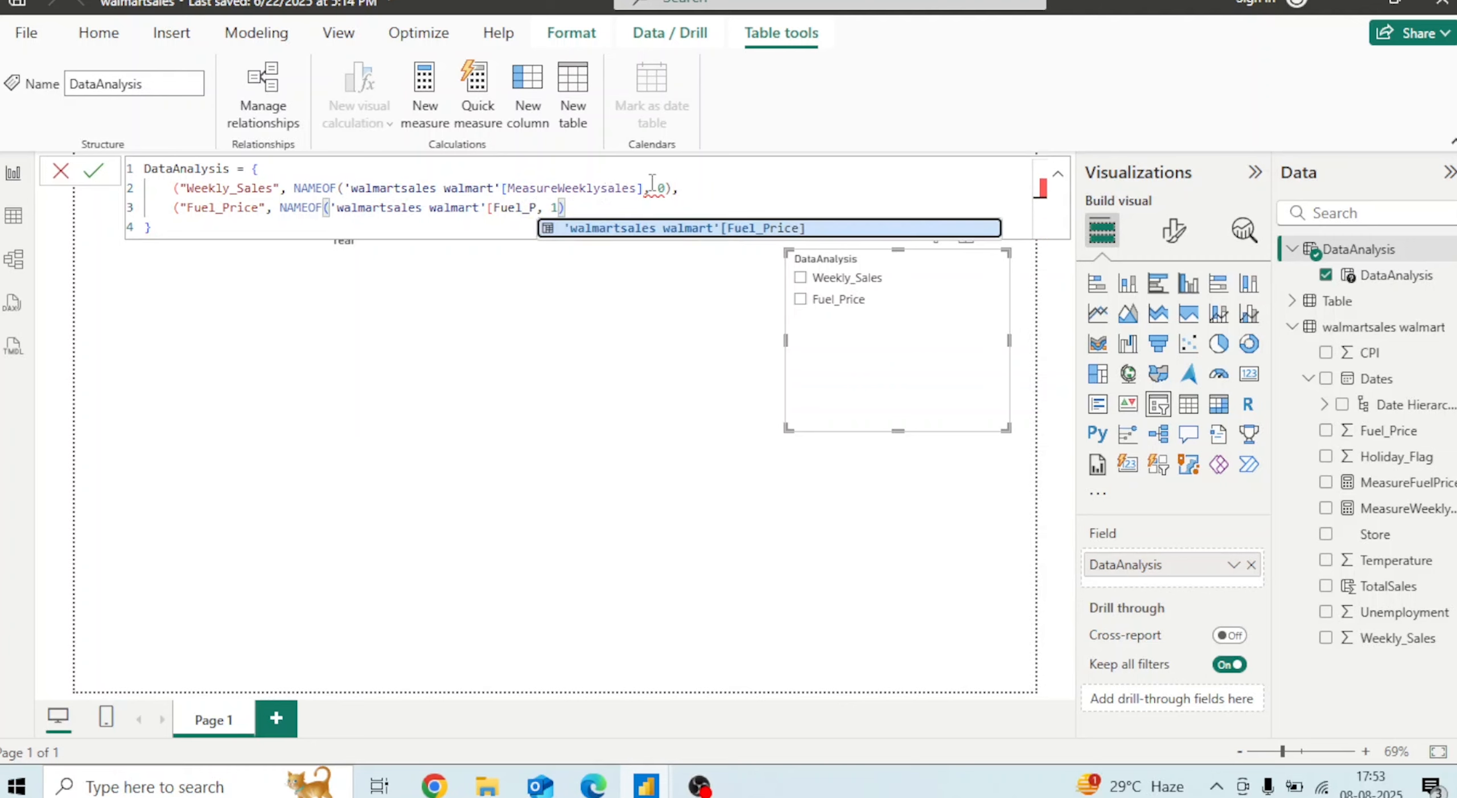
click(644, 182)
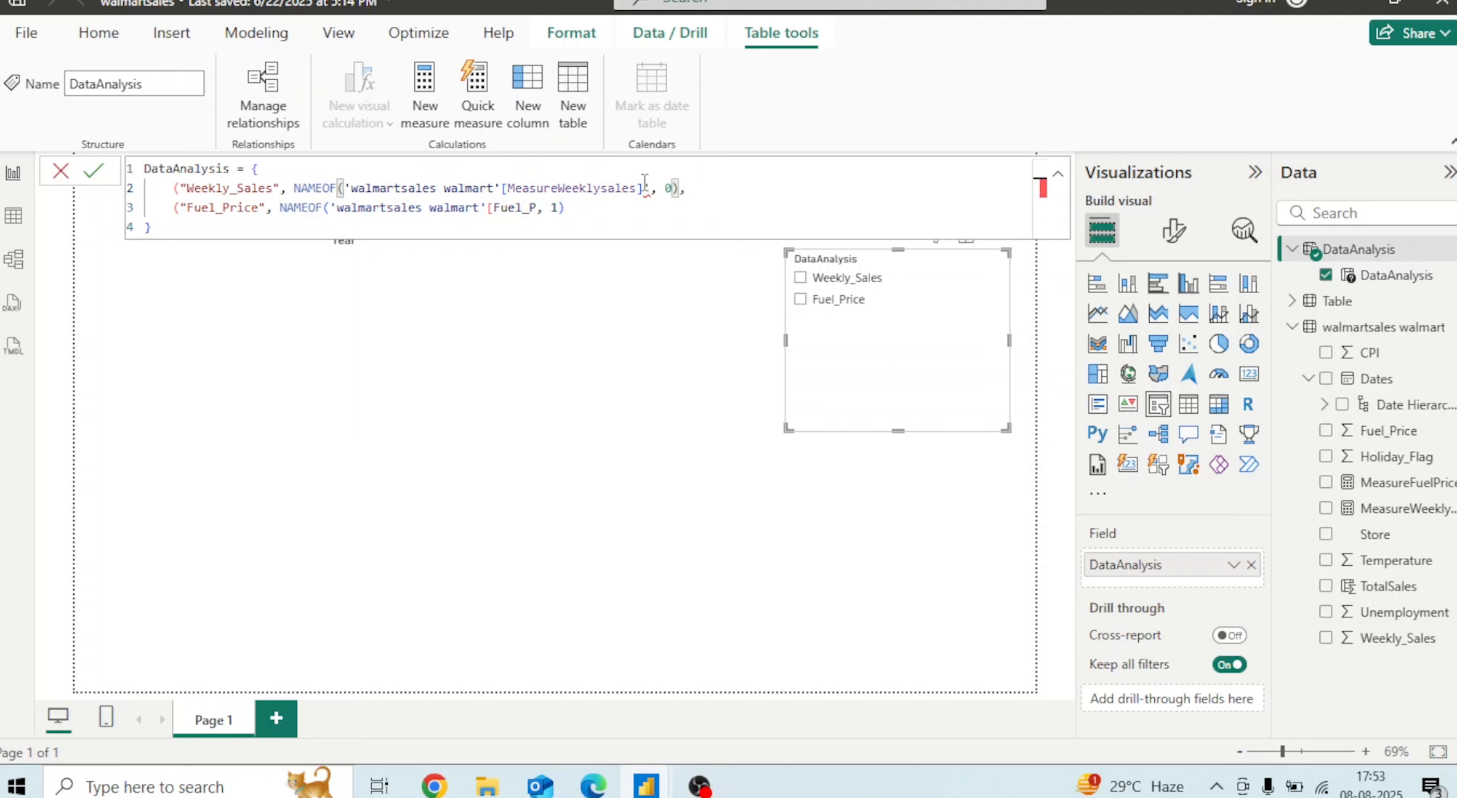
click(536, 208)
key(BackSpace)
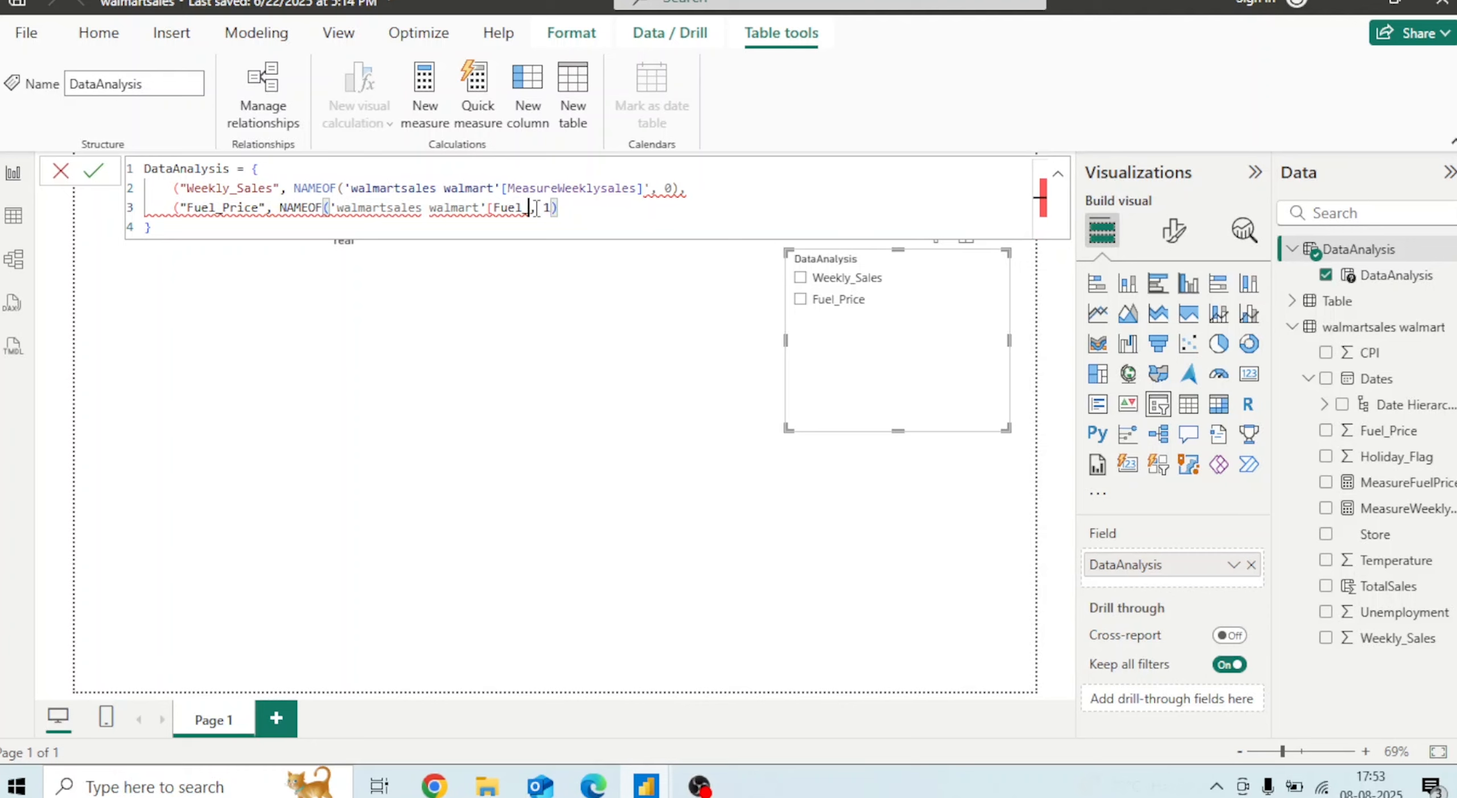
click(653, 187)
key(BackSpace)
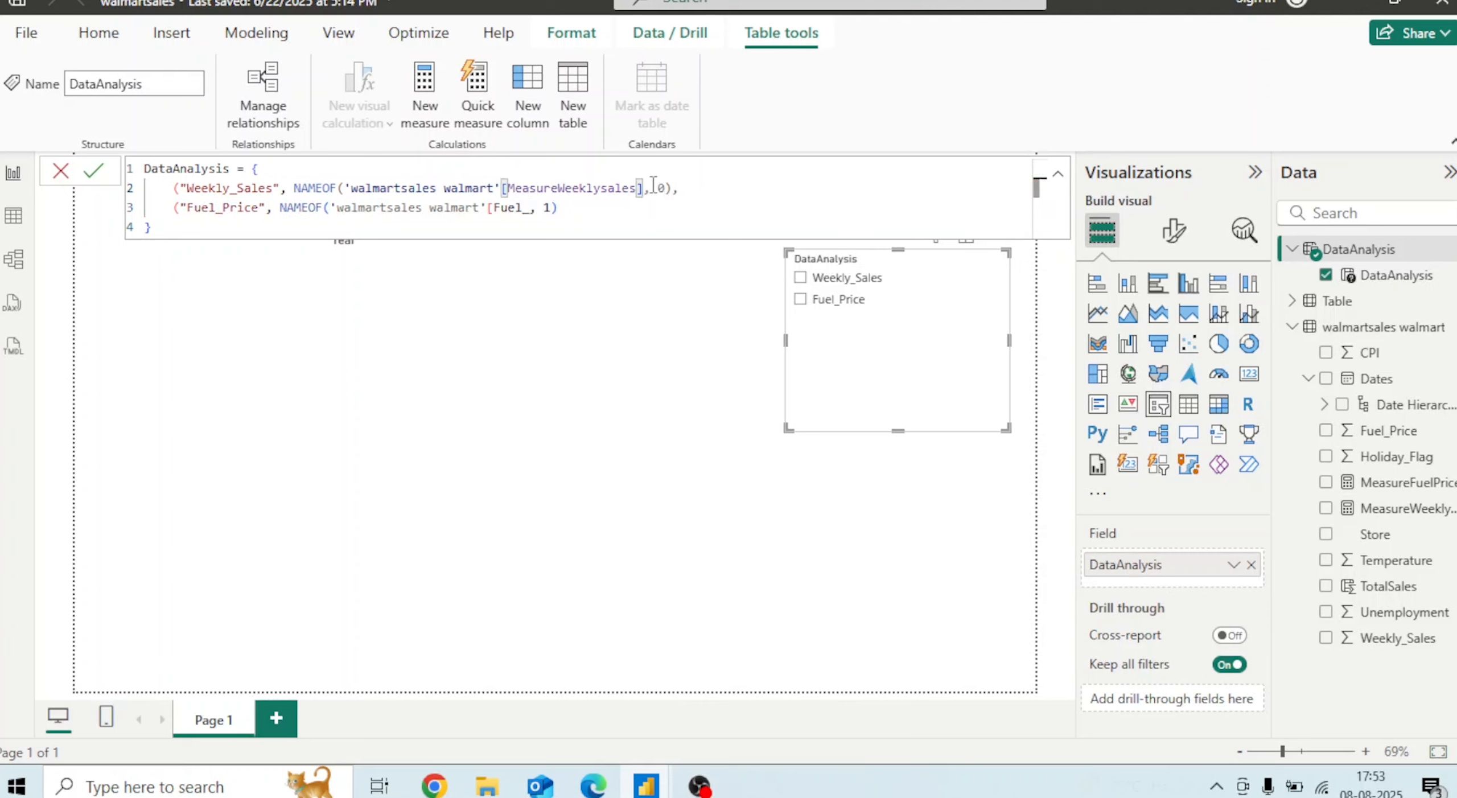
click(528, 207)
key(BackSpace)
key(BackSpace)
key(BackSpace)
key(BackSpace)
key(BackSpace)
key(BackSpace)
key(BackSpace)
key(BackSpace)
key(BackSpace)
key(BackSpace)
key(BackSpace)
key(BackSpace)
key(BackSpace)
key(BackSpace)
key(BackSpace)
key(BackSpace)
key(BackSpace)
key(BackSpace)
key(BackSpace)
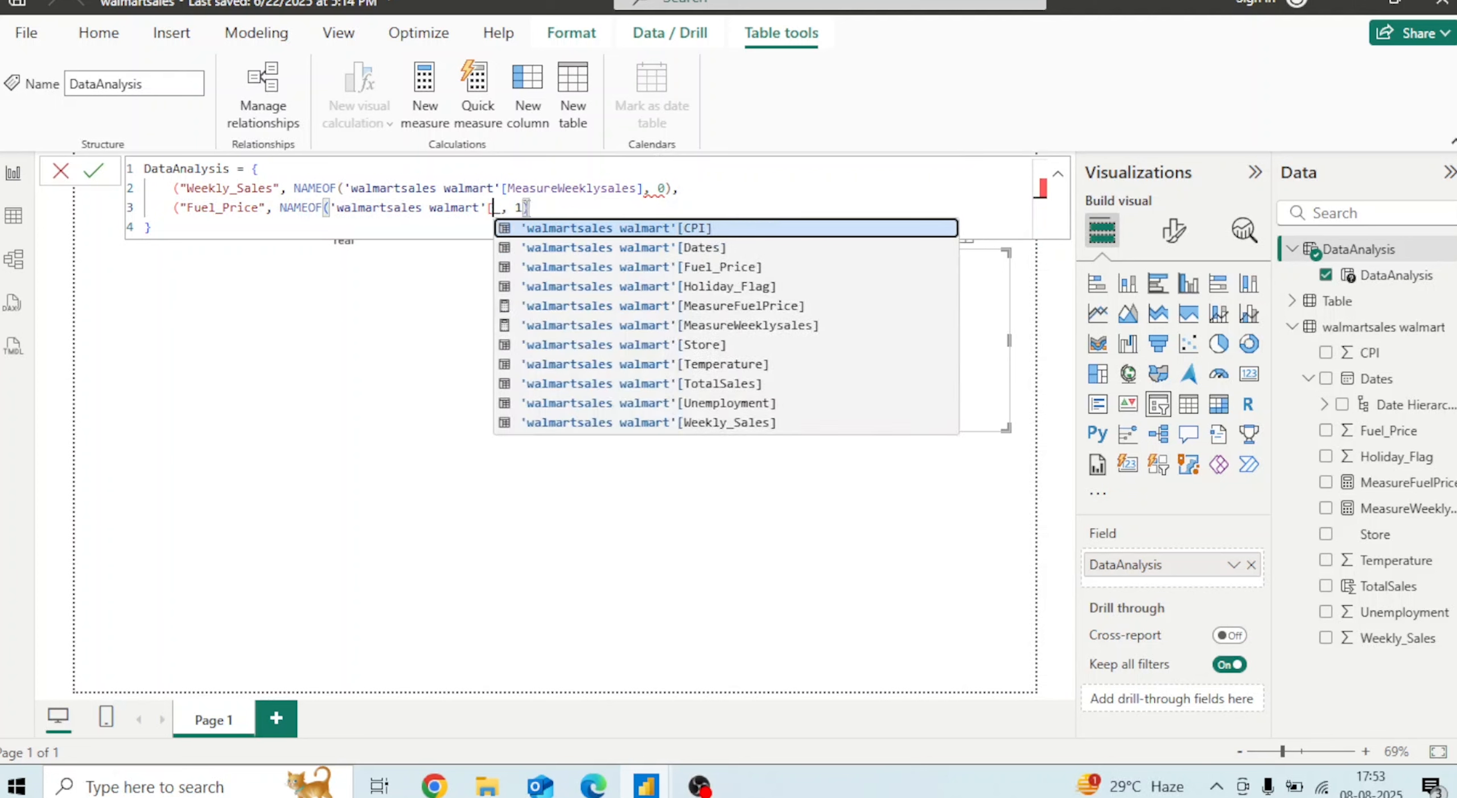
key(BackSpace)
key(BackSpace)
key(BackSpace)
key(BackSpace)
key(BackSpace)
key(BackSpace)
key(BackSpace)
key(BackSpace)
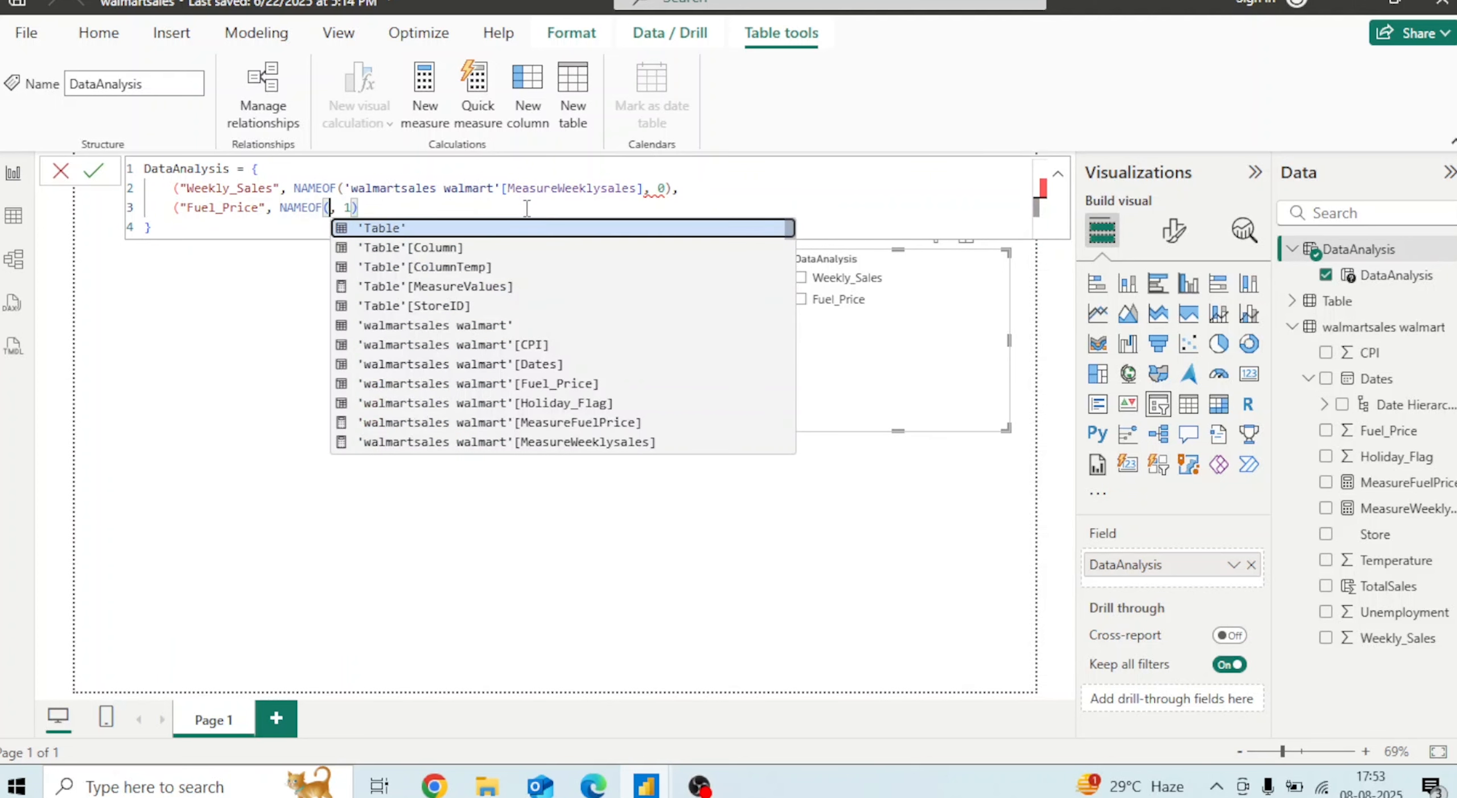
key(Down)
key(Down)
key(Down)
key(Down)
key(Down)
key(Down)
key(Down)
key(Down)
key(Down)
key(Down)
key(Down)
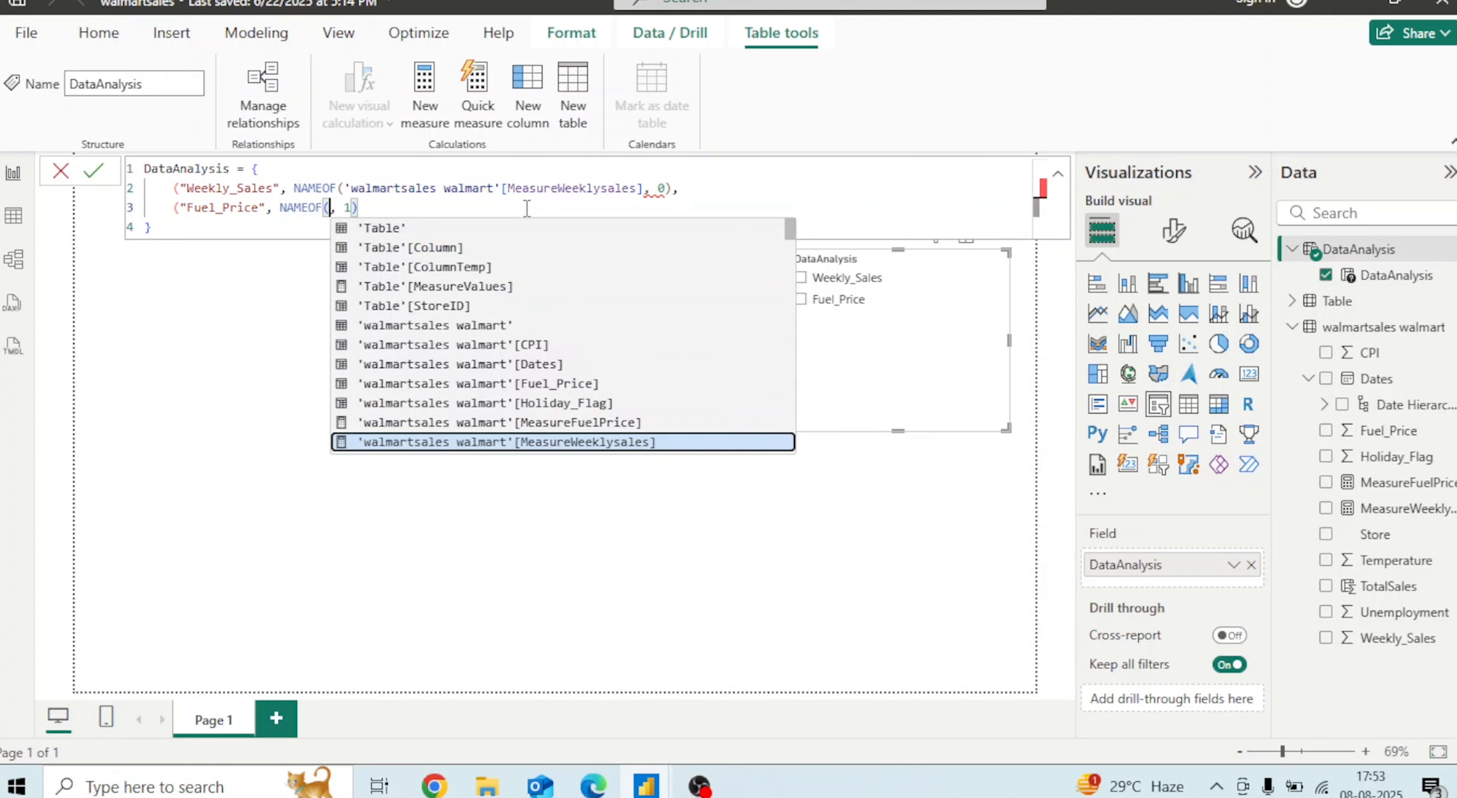
key(Up)
key(Tab)
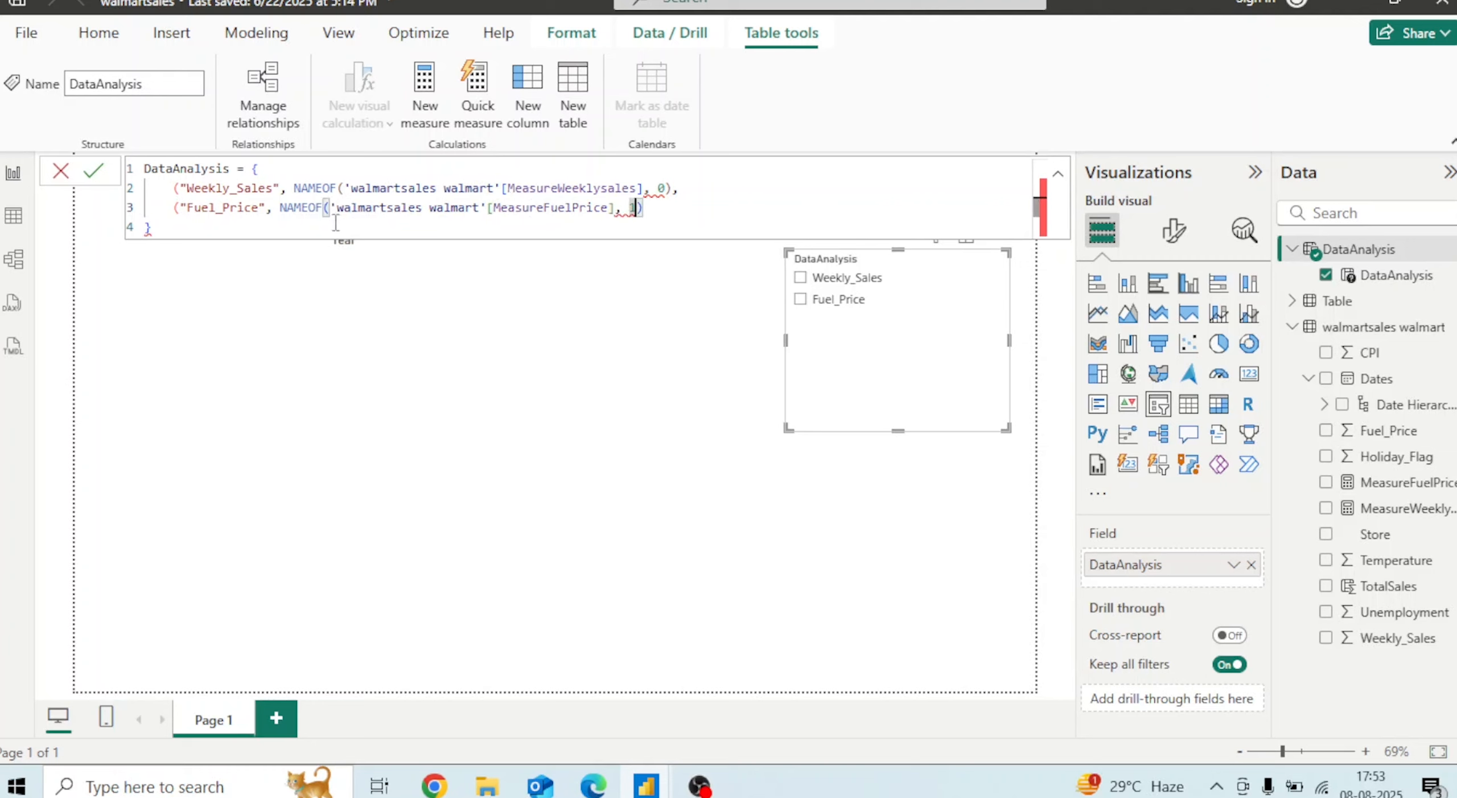
Restore the closing parentheses after both NAMEOF measure references in the DataAnalysis formula
click(657, 188)
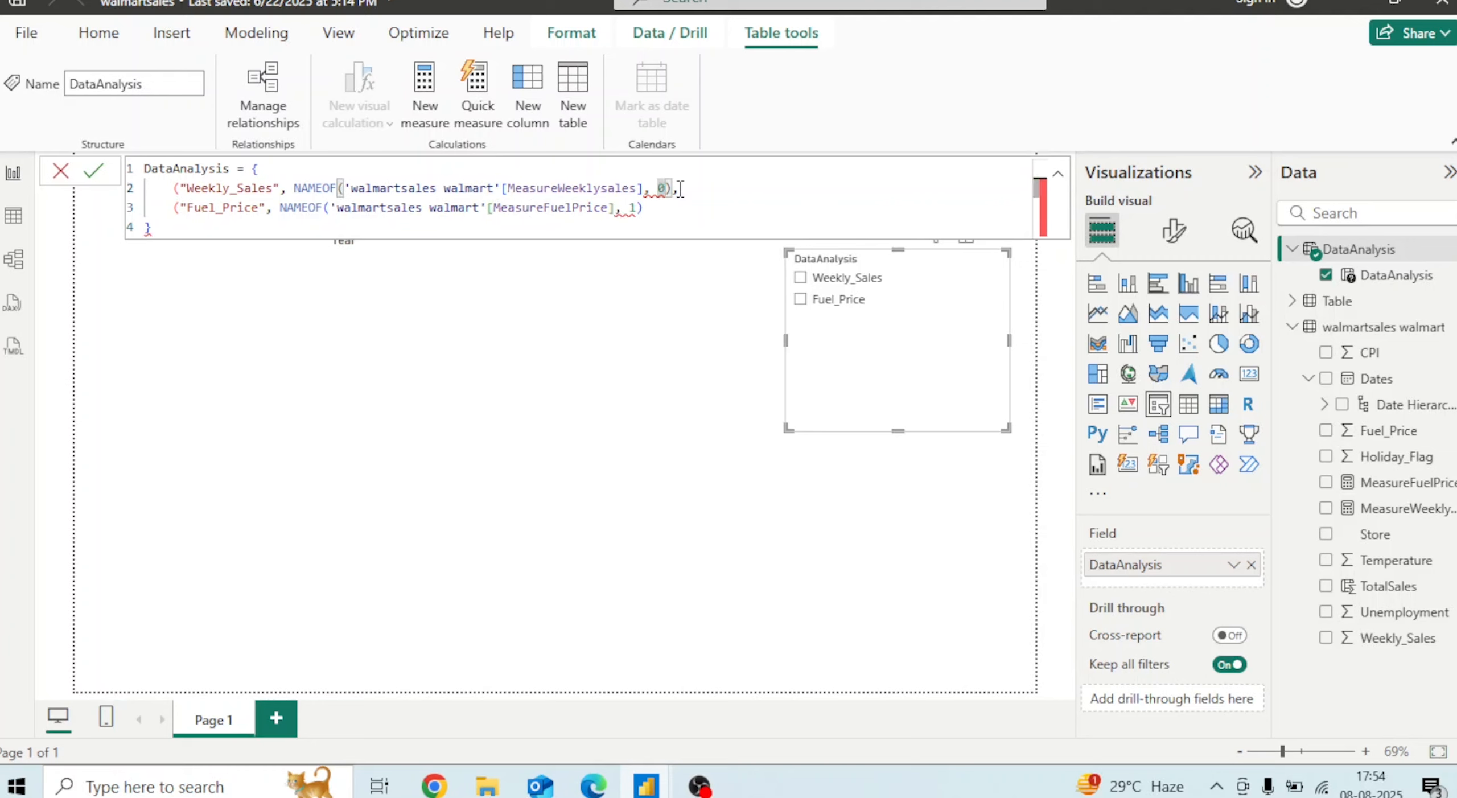
key(Right)
key(Left)
key(Left)
key(Left)
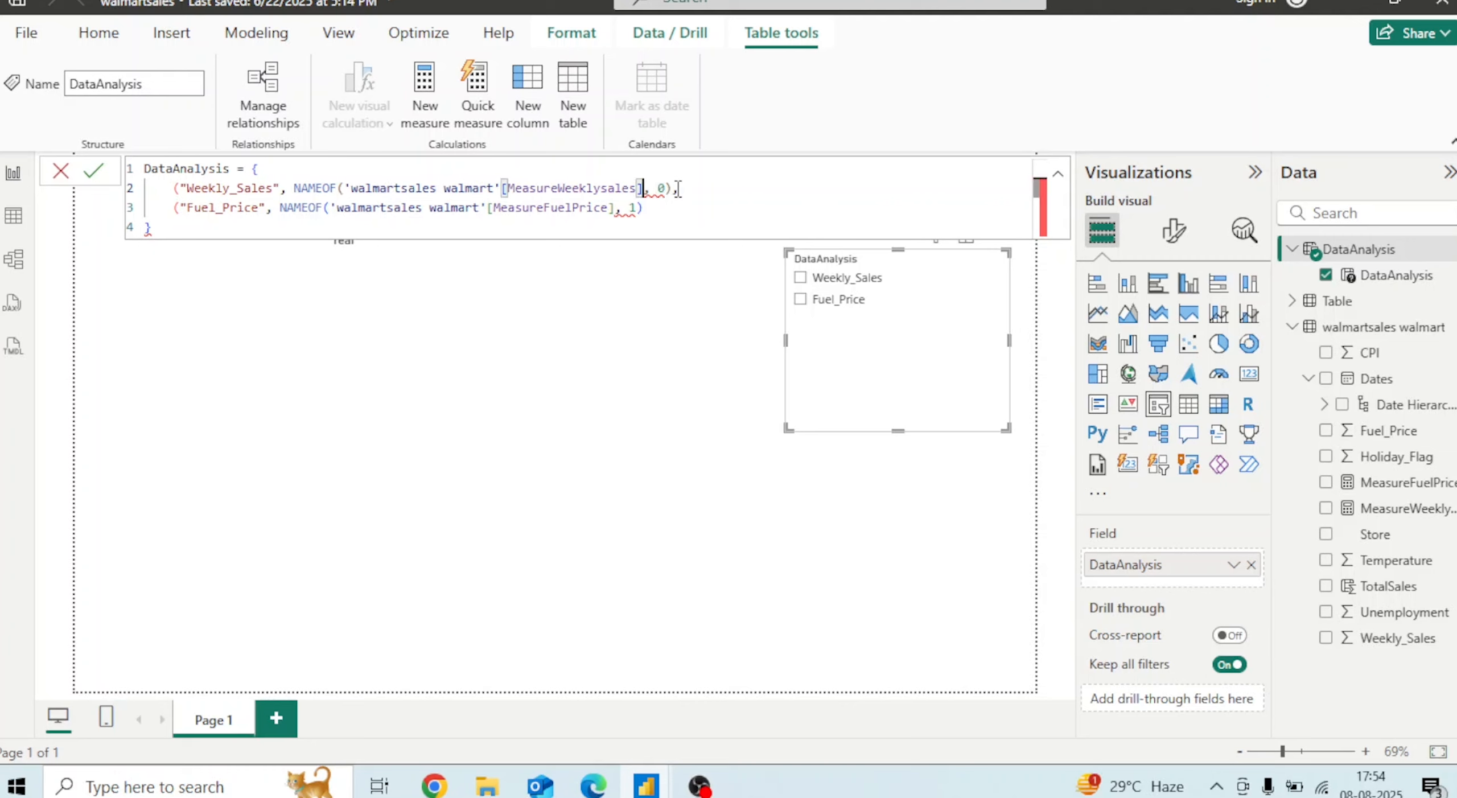
text())
key(Down)
key(Left)
key(Left)
key(Left)
key(Left)
key(Left)
key(Right)
text())
key(Right)
key(Right)
key(Right)
key(Right)
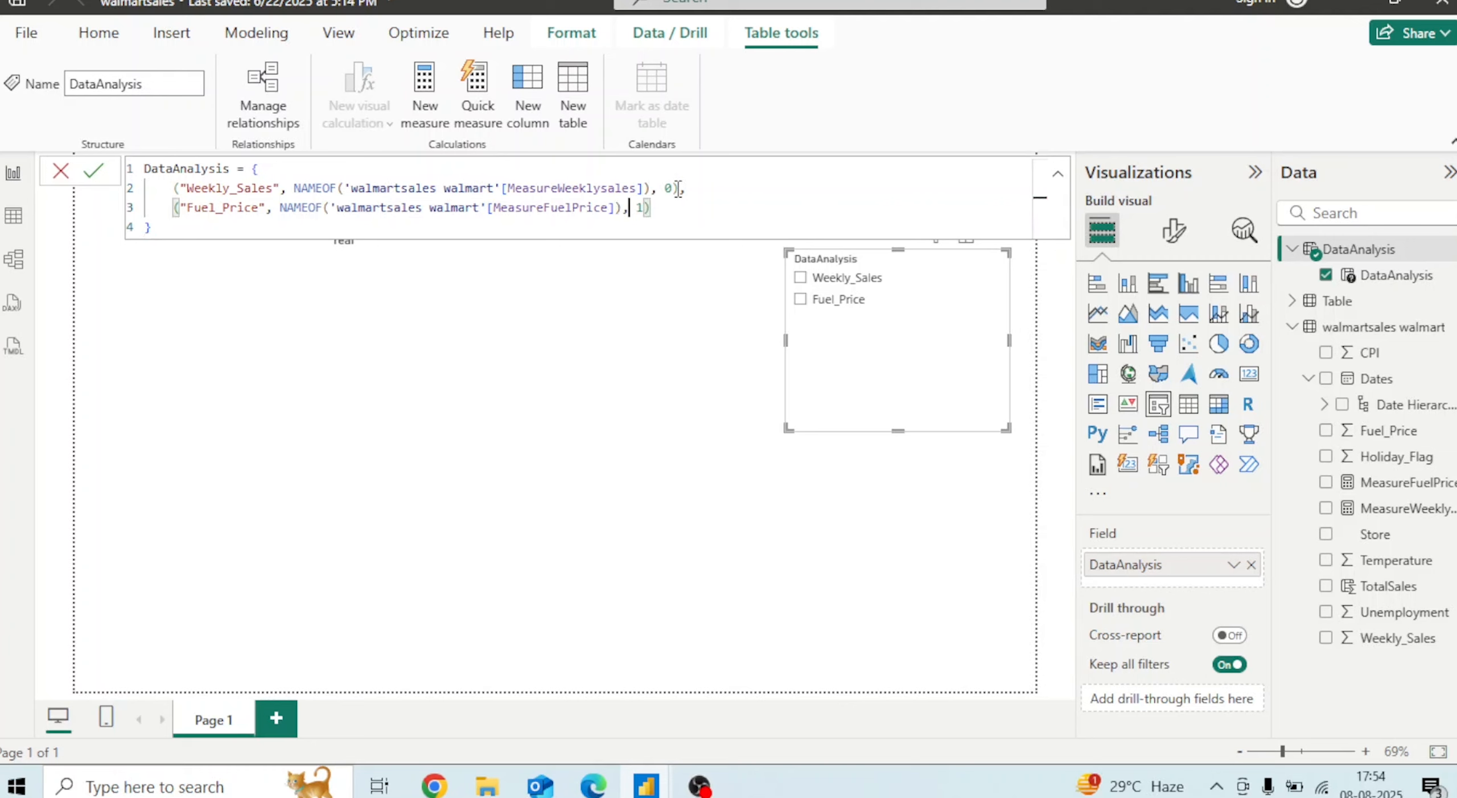
key(Down)
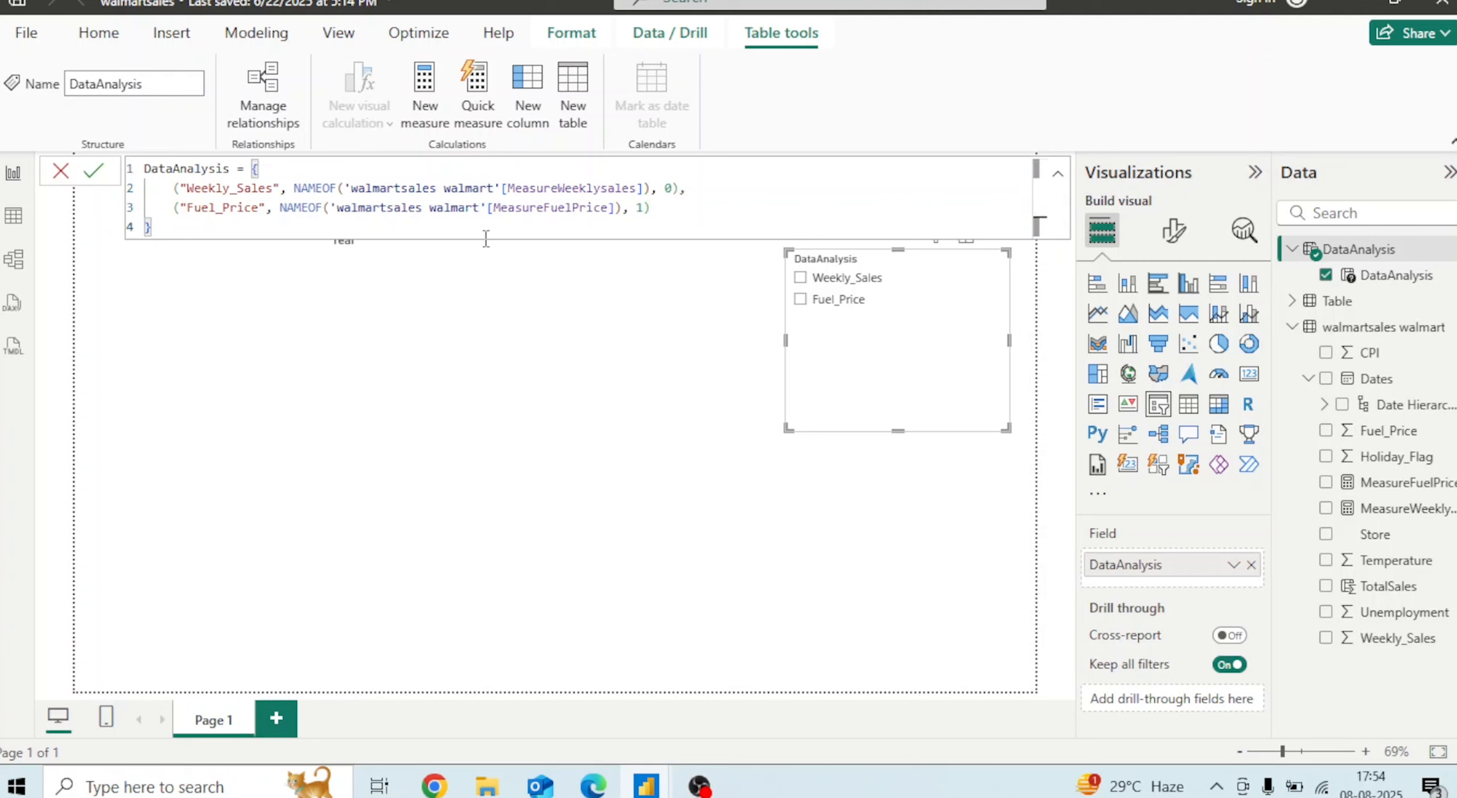
Commit the edited DataAnalysis formula and collapse the formula bar
click(97, 171)
click(640, 229)
click(1058, 181)
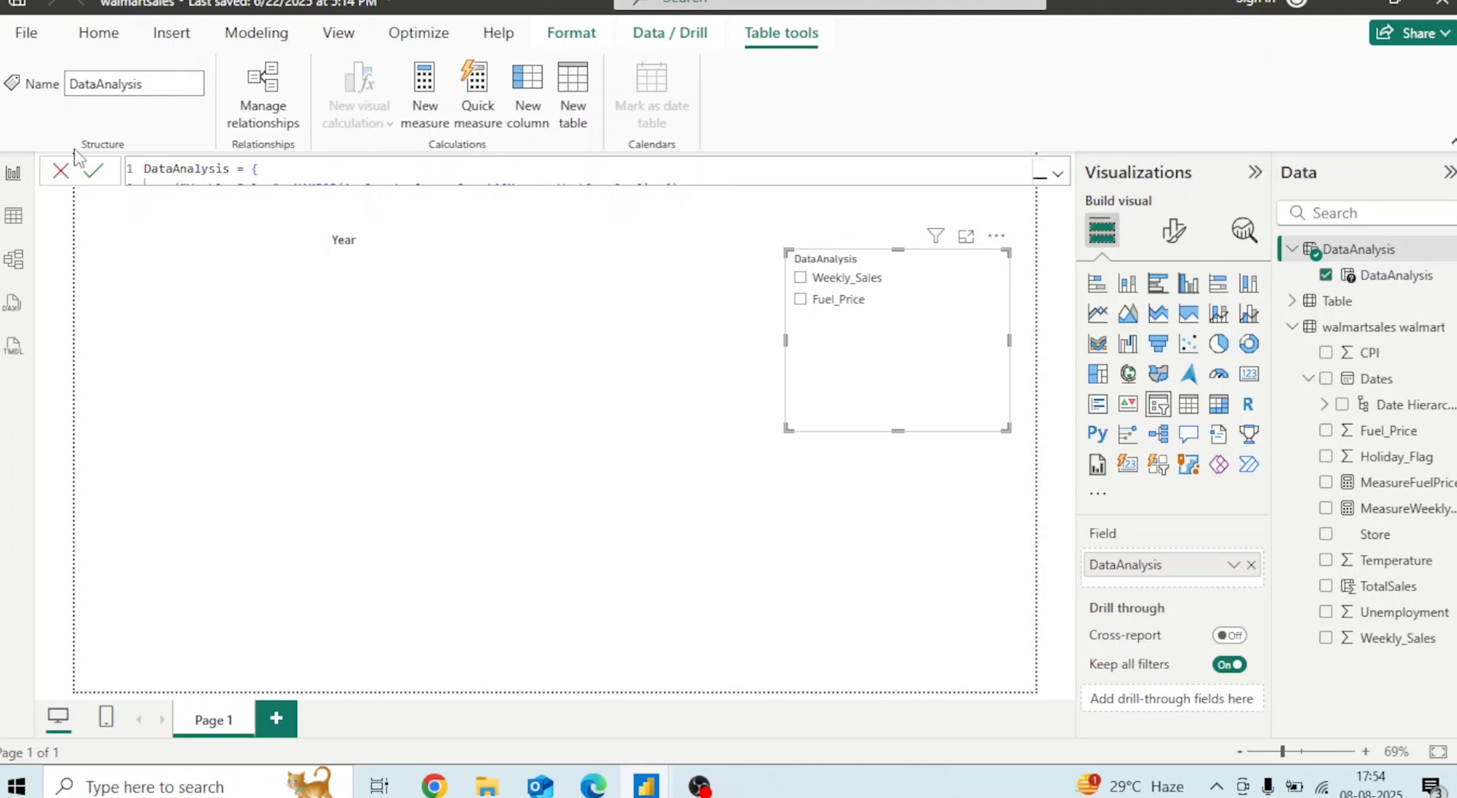
click(62, 169)
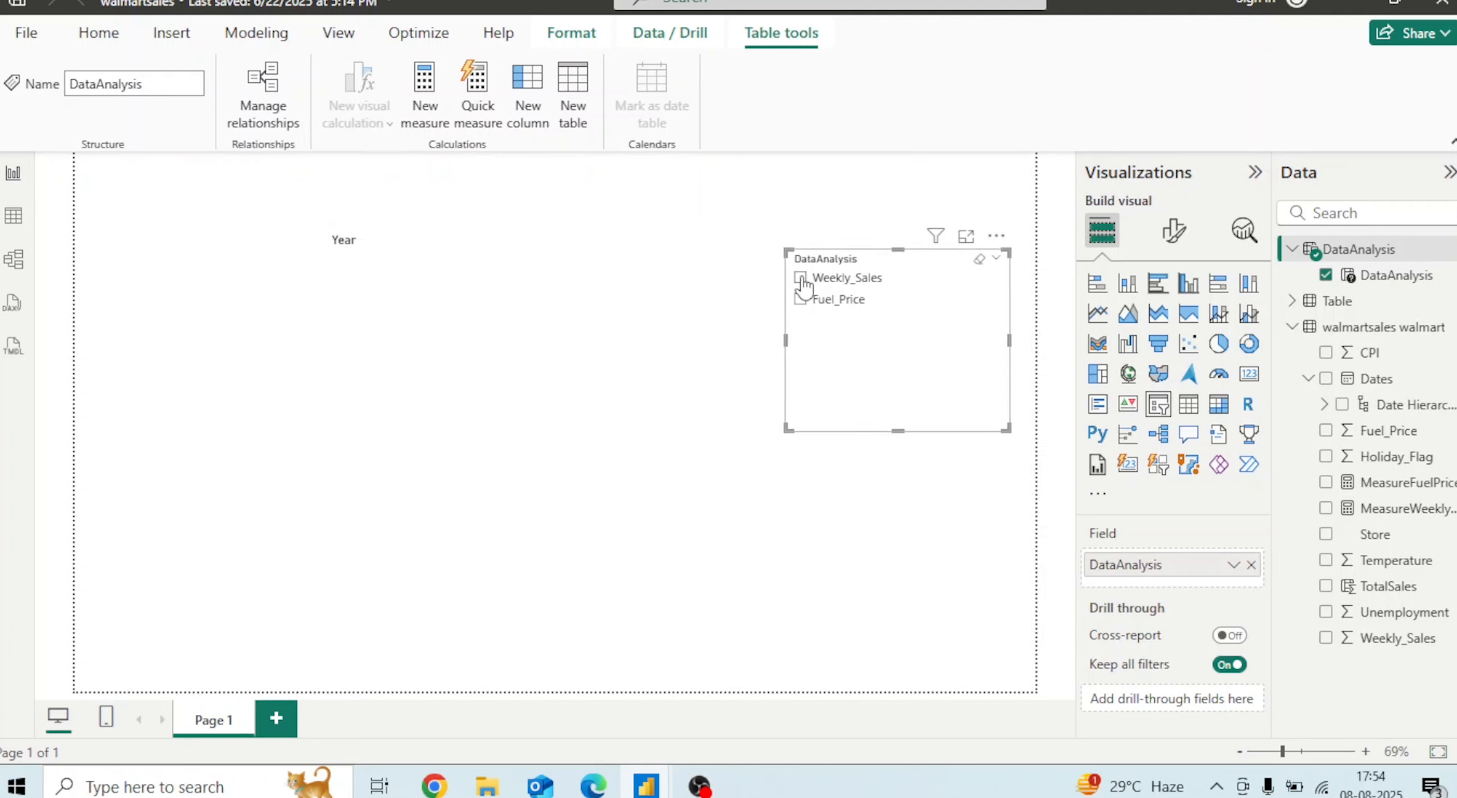
Add the DataAnalysis parameter to the line chart's Y-axis and test the slicer with Fuel_Price, then Weekly_Sales
click(590, 451)
drag(1346, 278, 1177, 669)
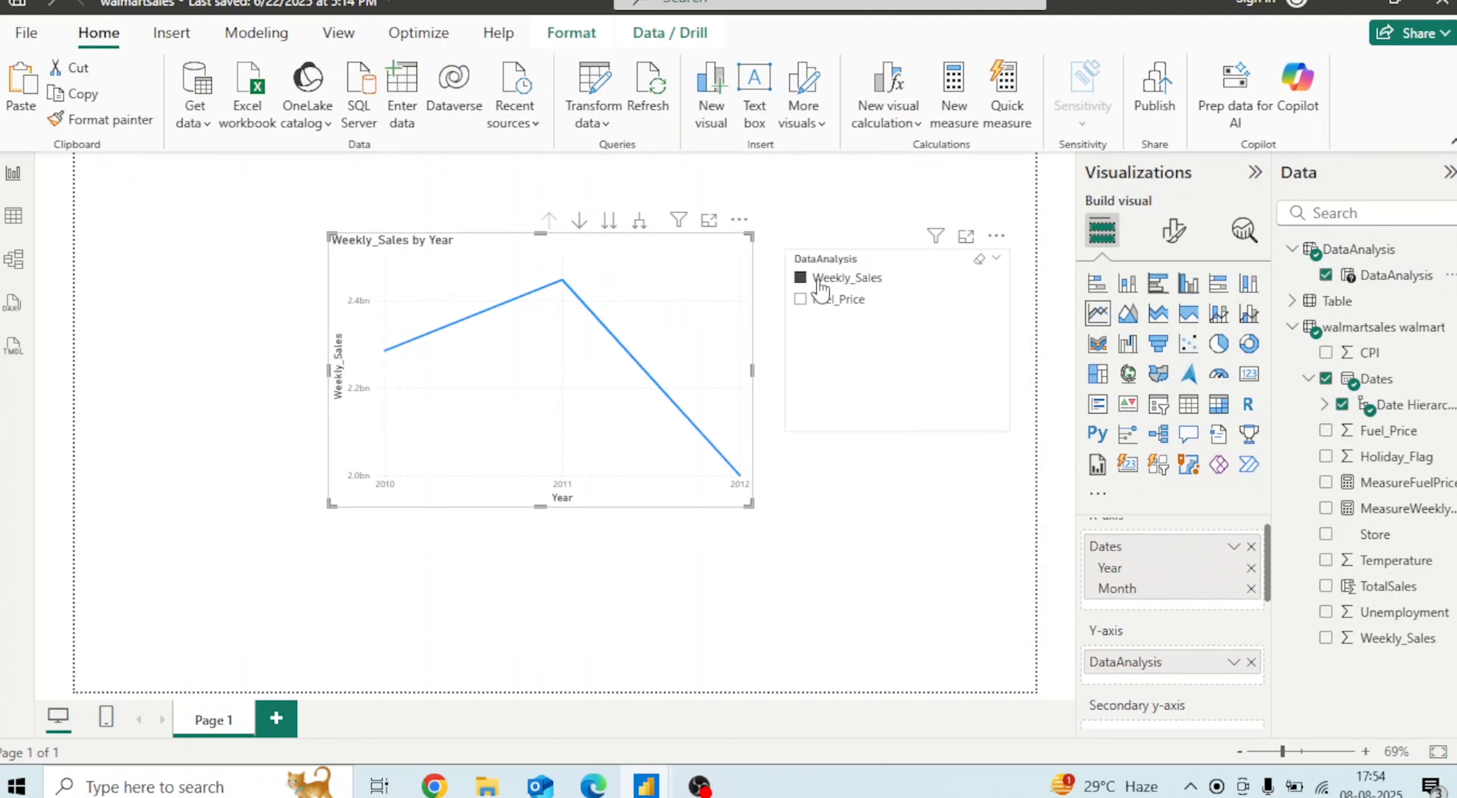
click(799, 300)
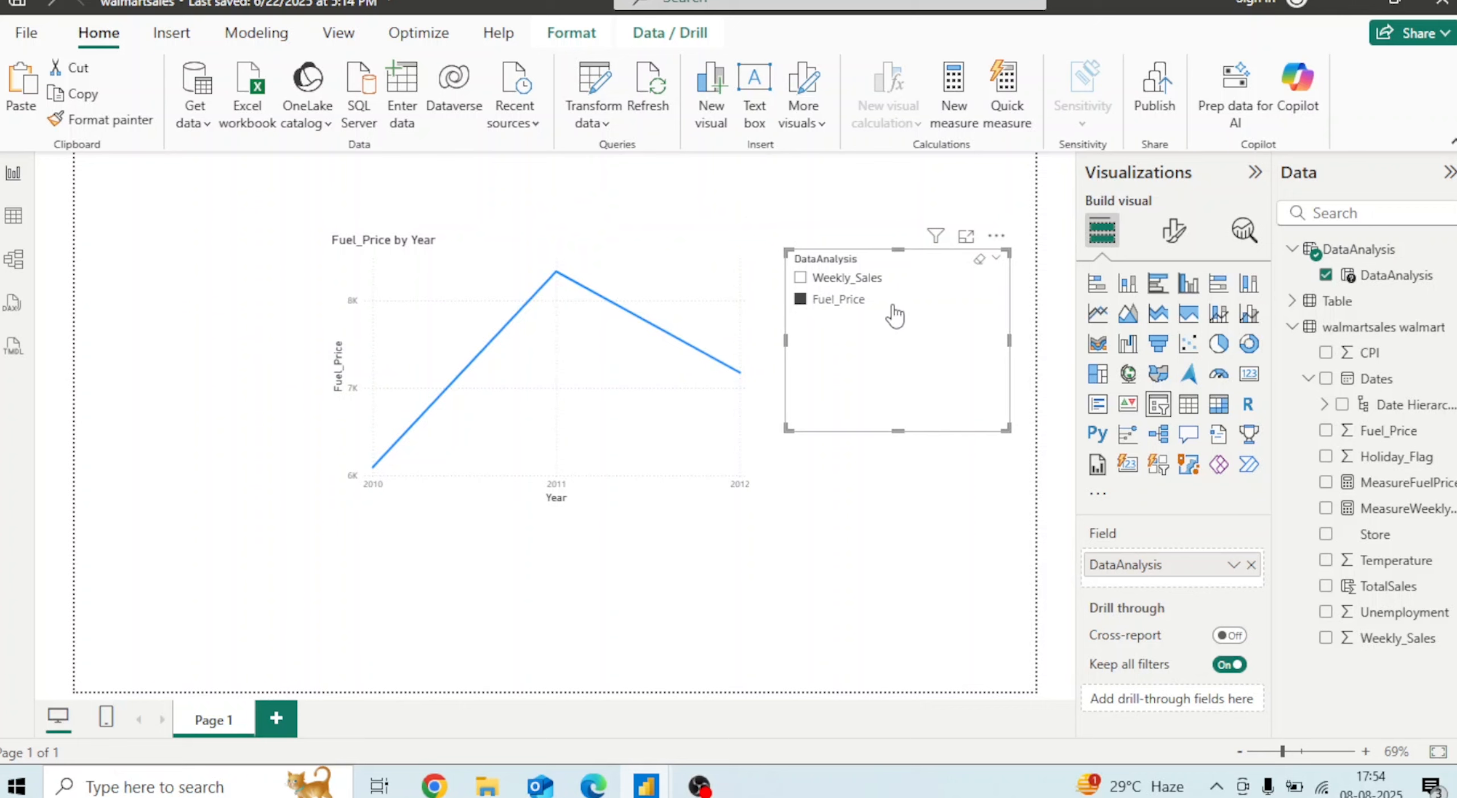
click(801, 278)
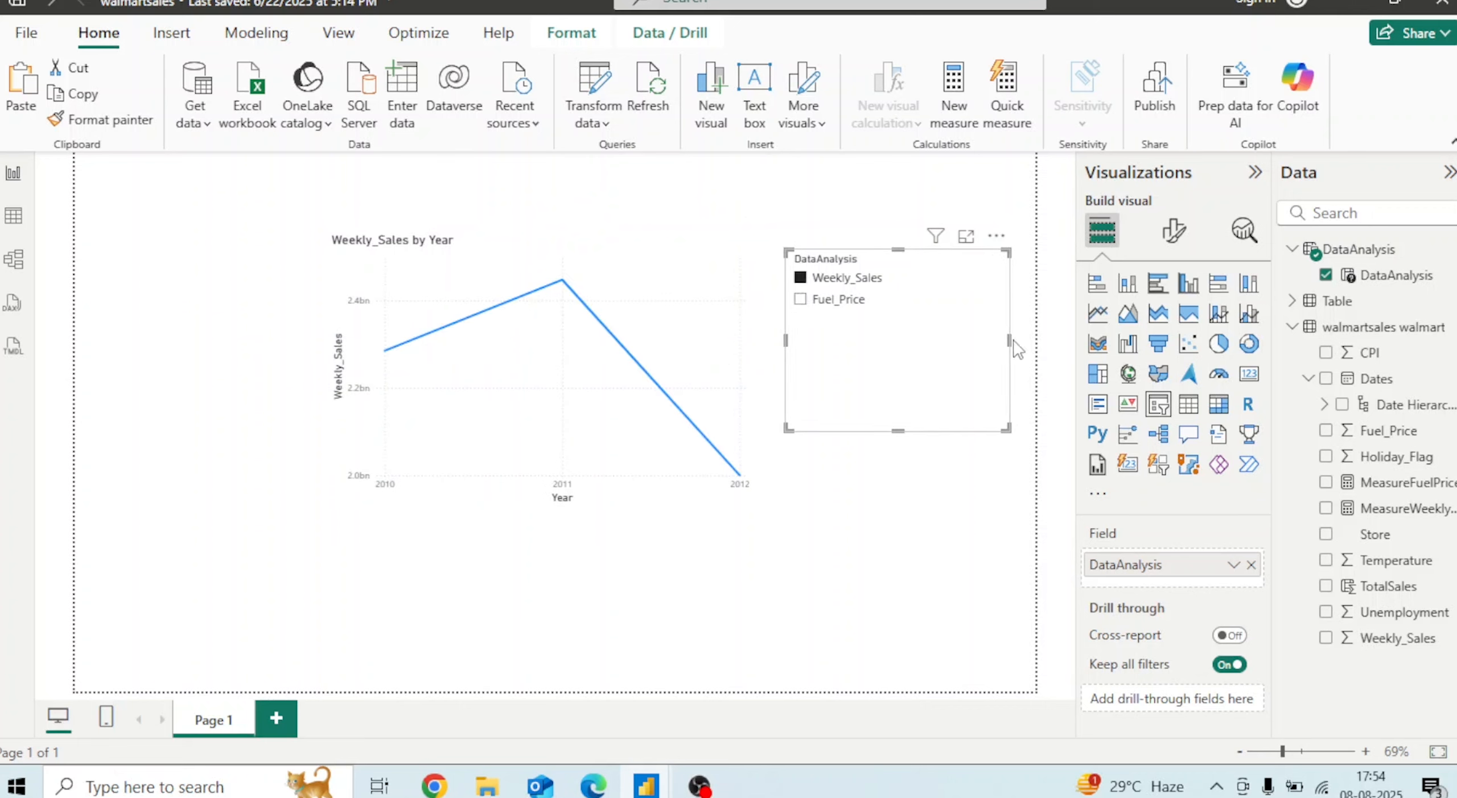
Resize the DataAnalysis slicer narrower and reposition it against the line chart's right edge
drag(1009, 340, 900, 330)
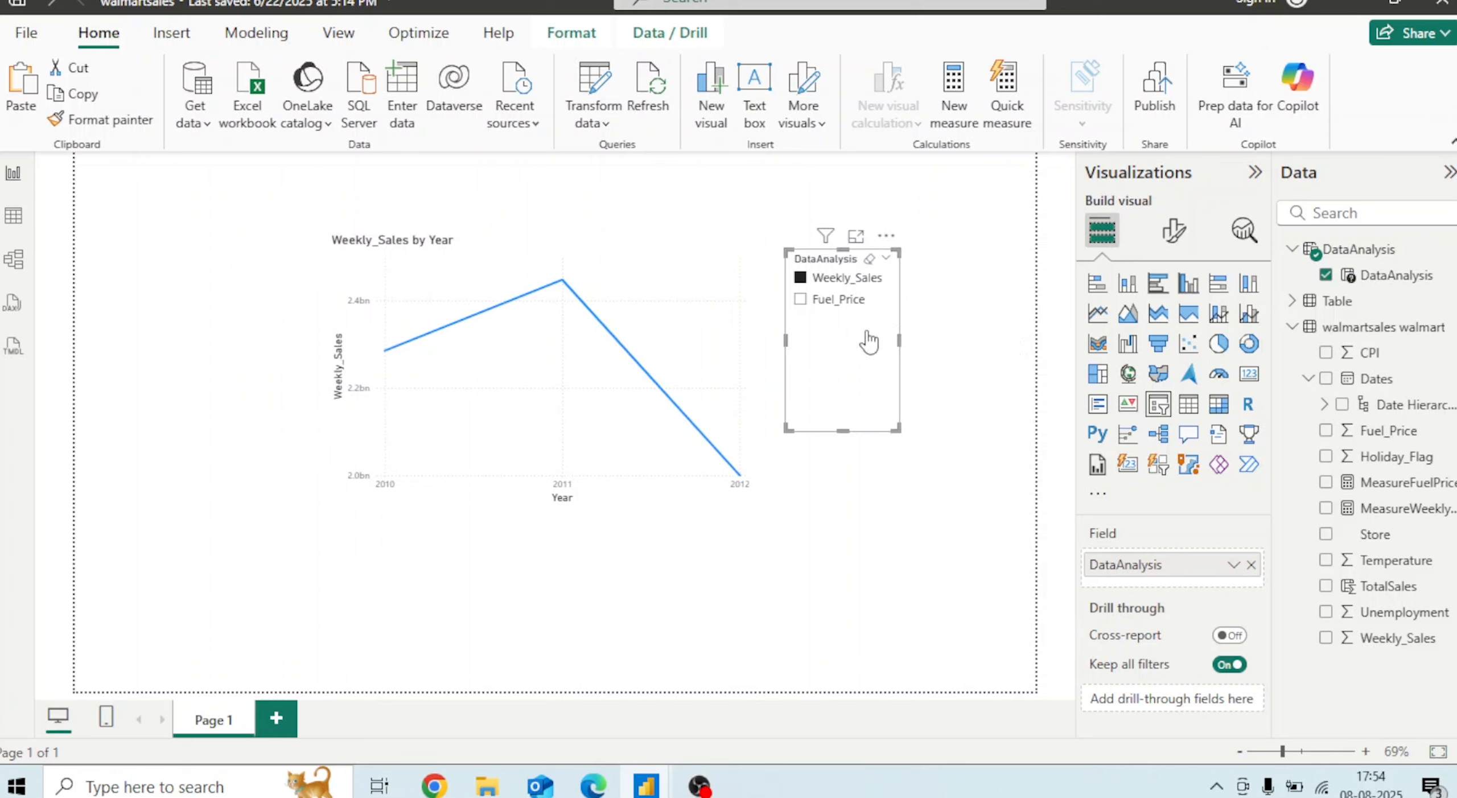
drag(846, 427, 843, 320)
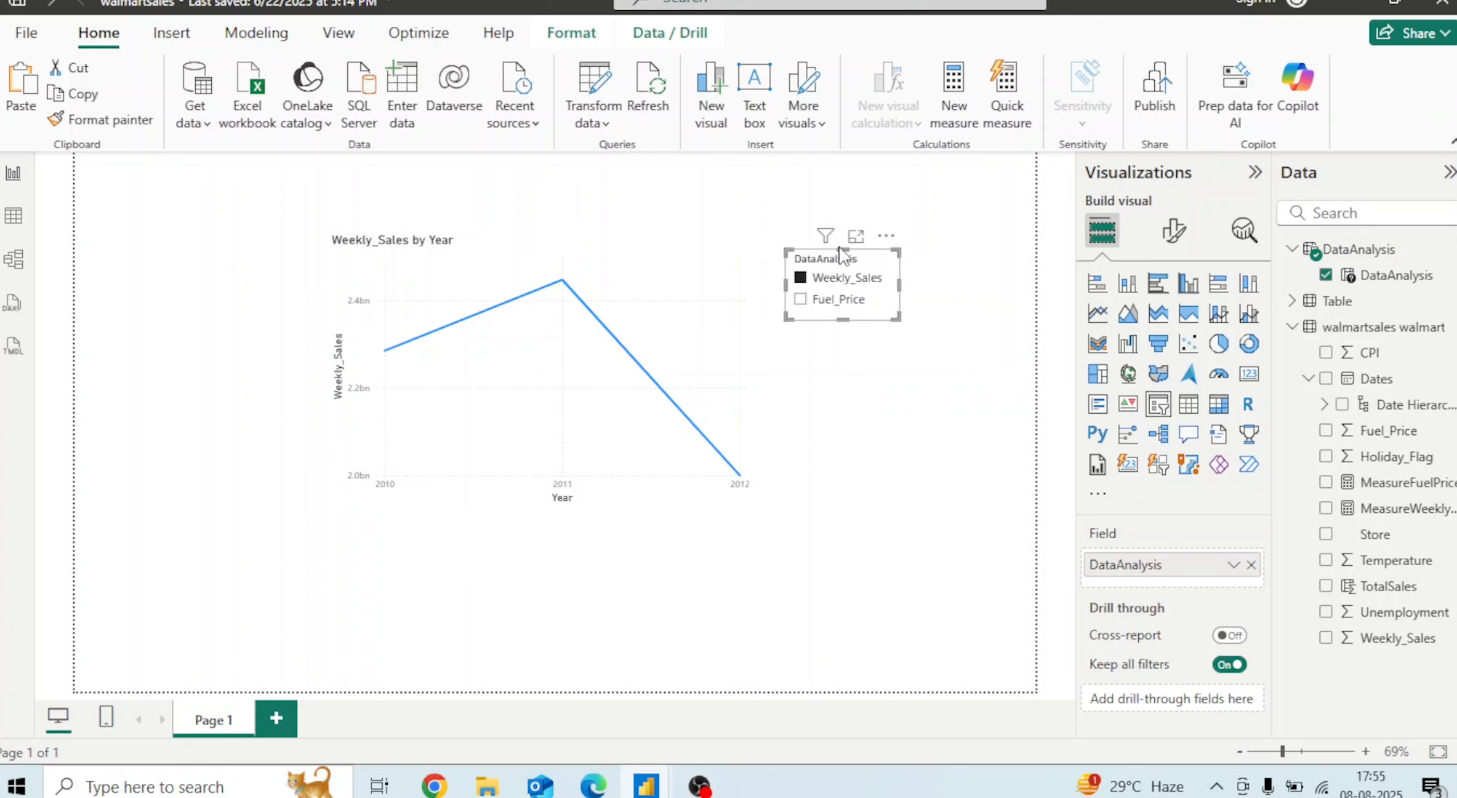
drag(842, 248, 835, 248)
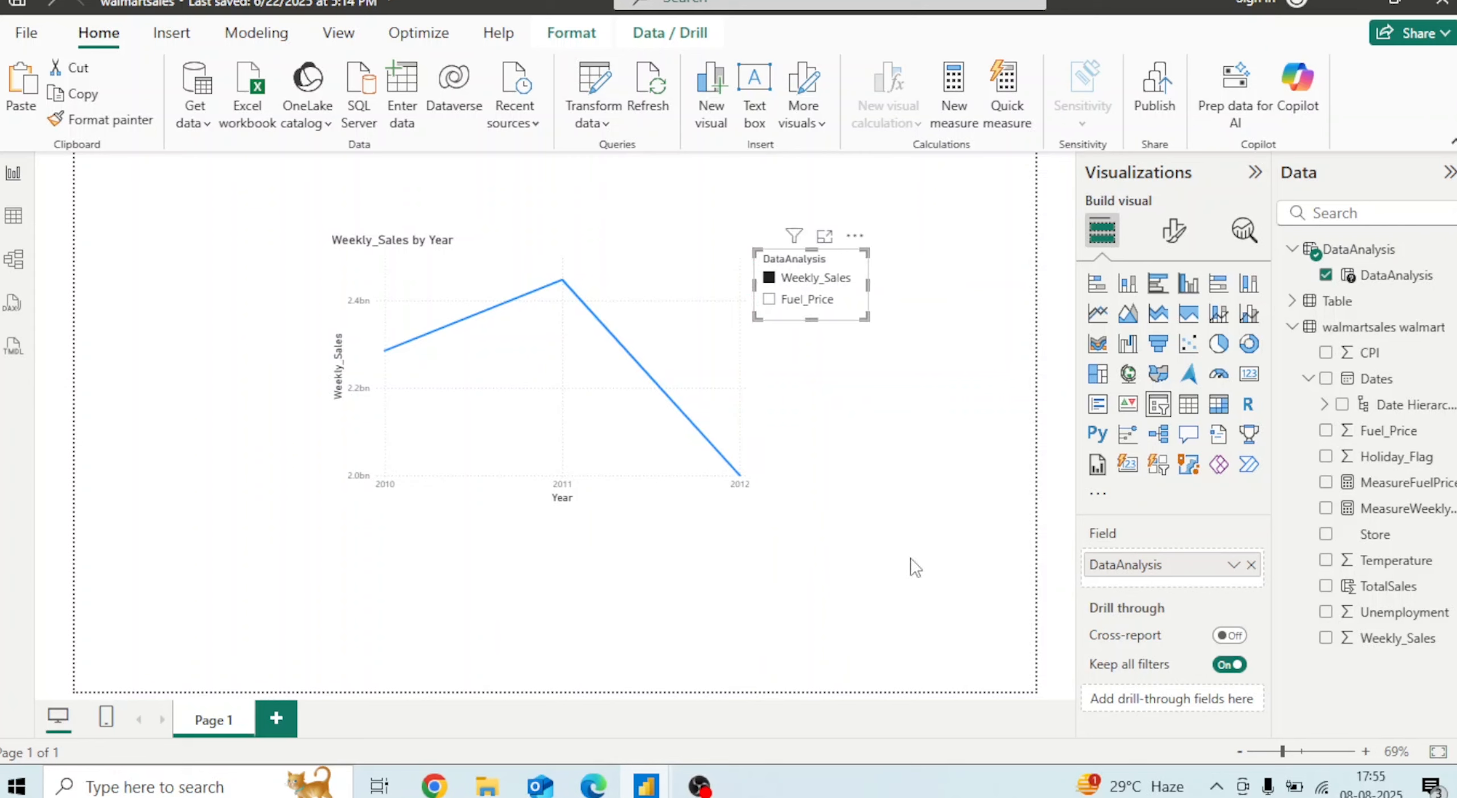
drag(810, 316, 814, 493)
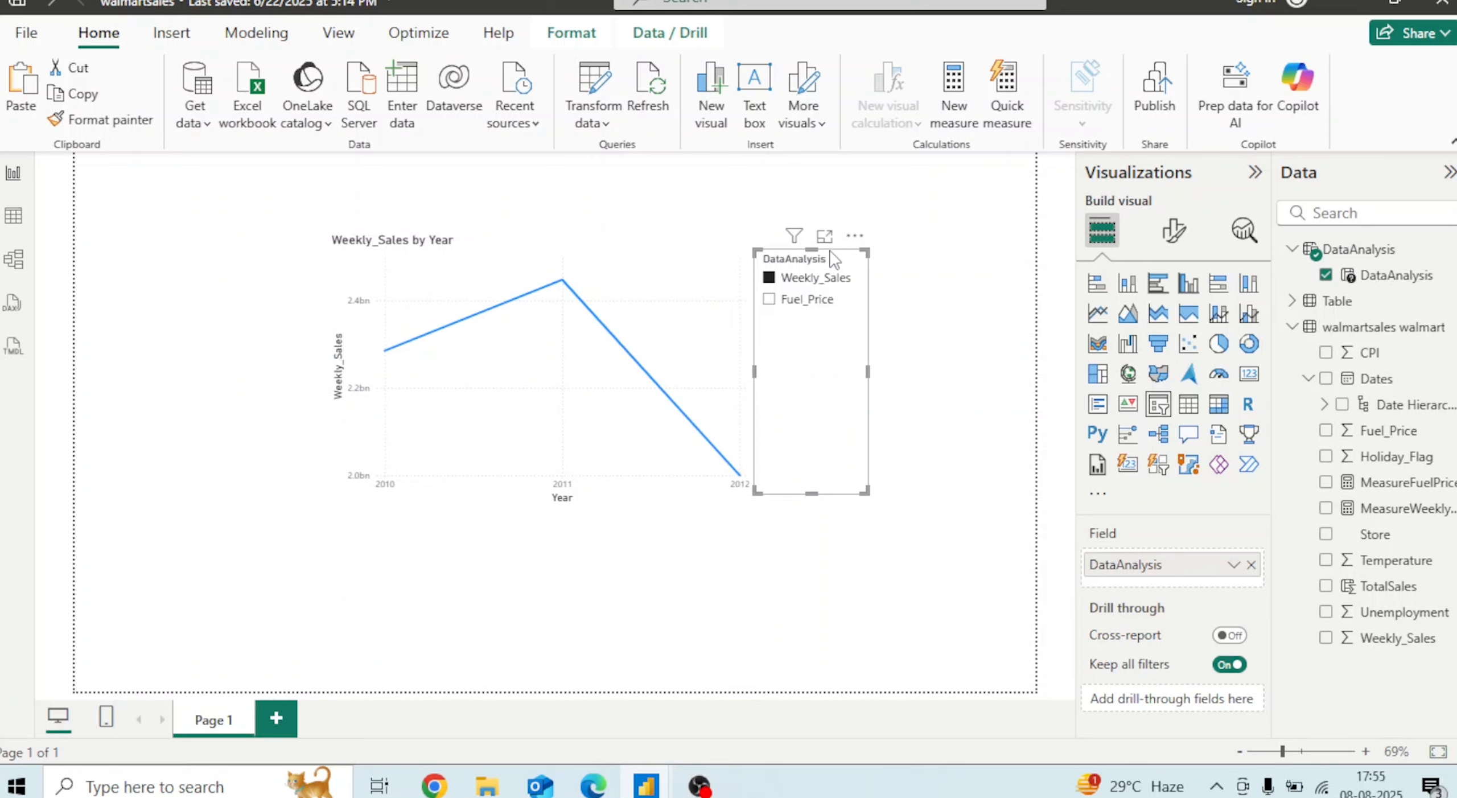
click(965, 538)
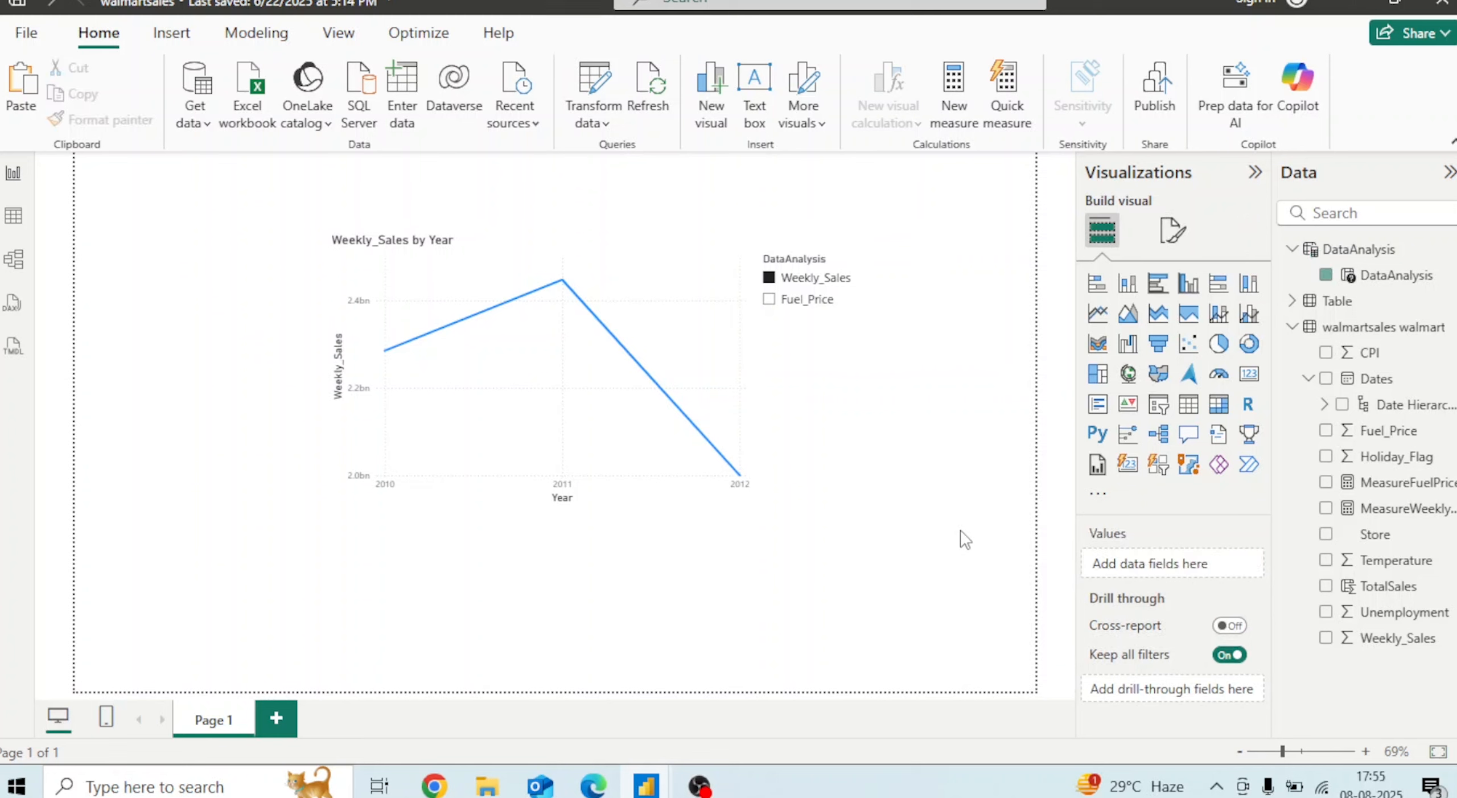